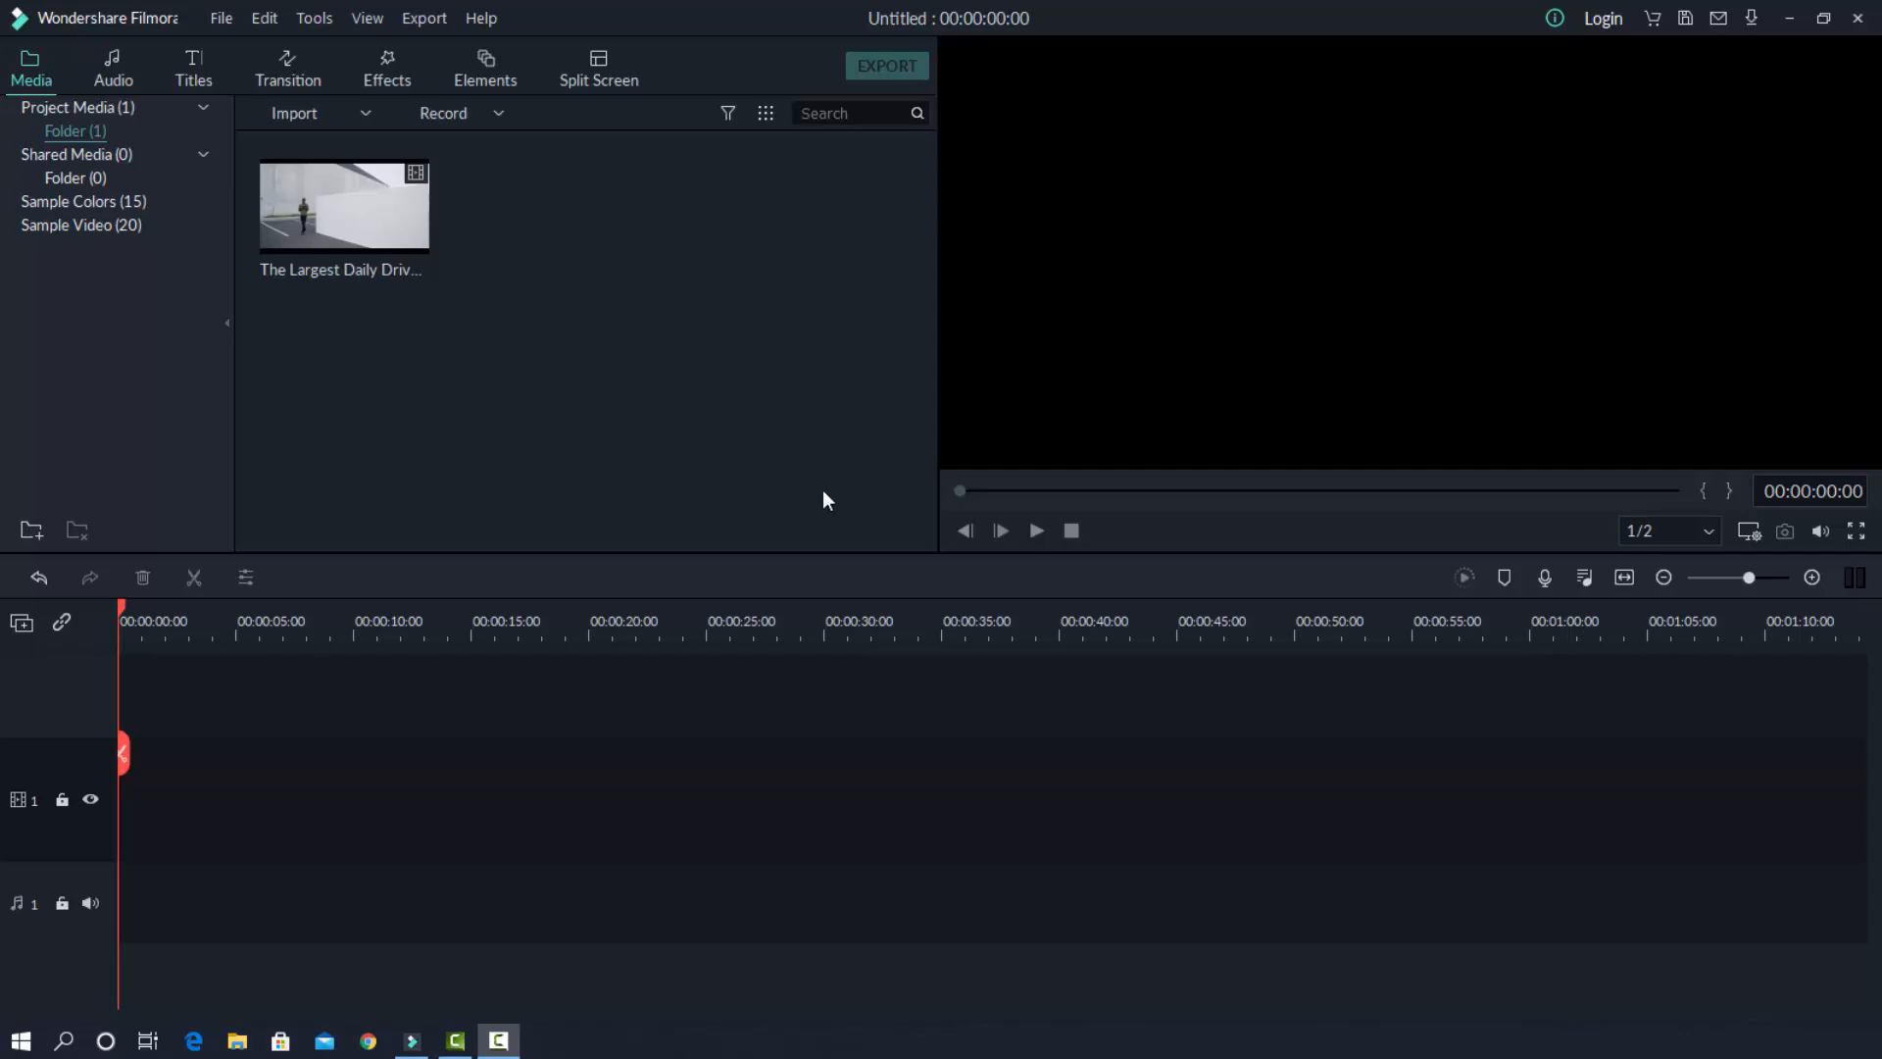
Browse the opener title templates, previewing Opener 2, then download and preview Opener 10.
click(197, 59)
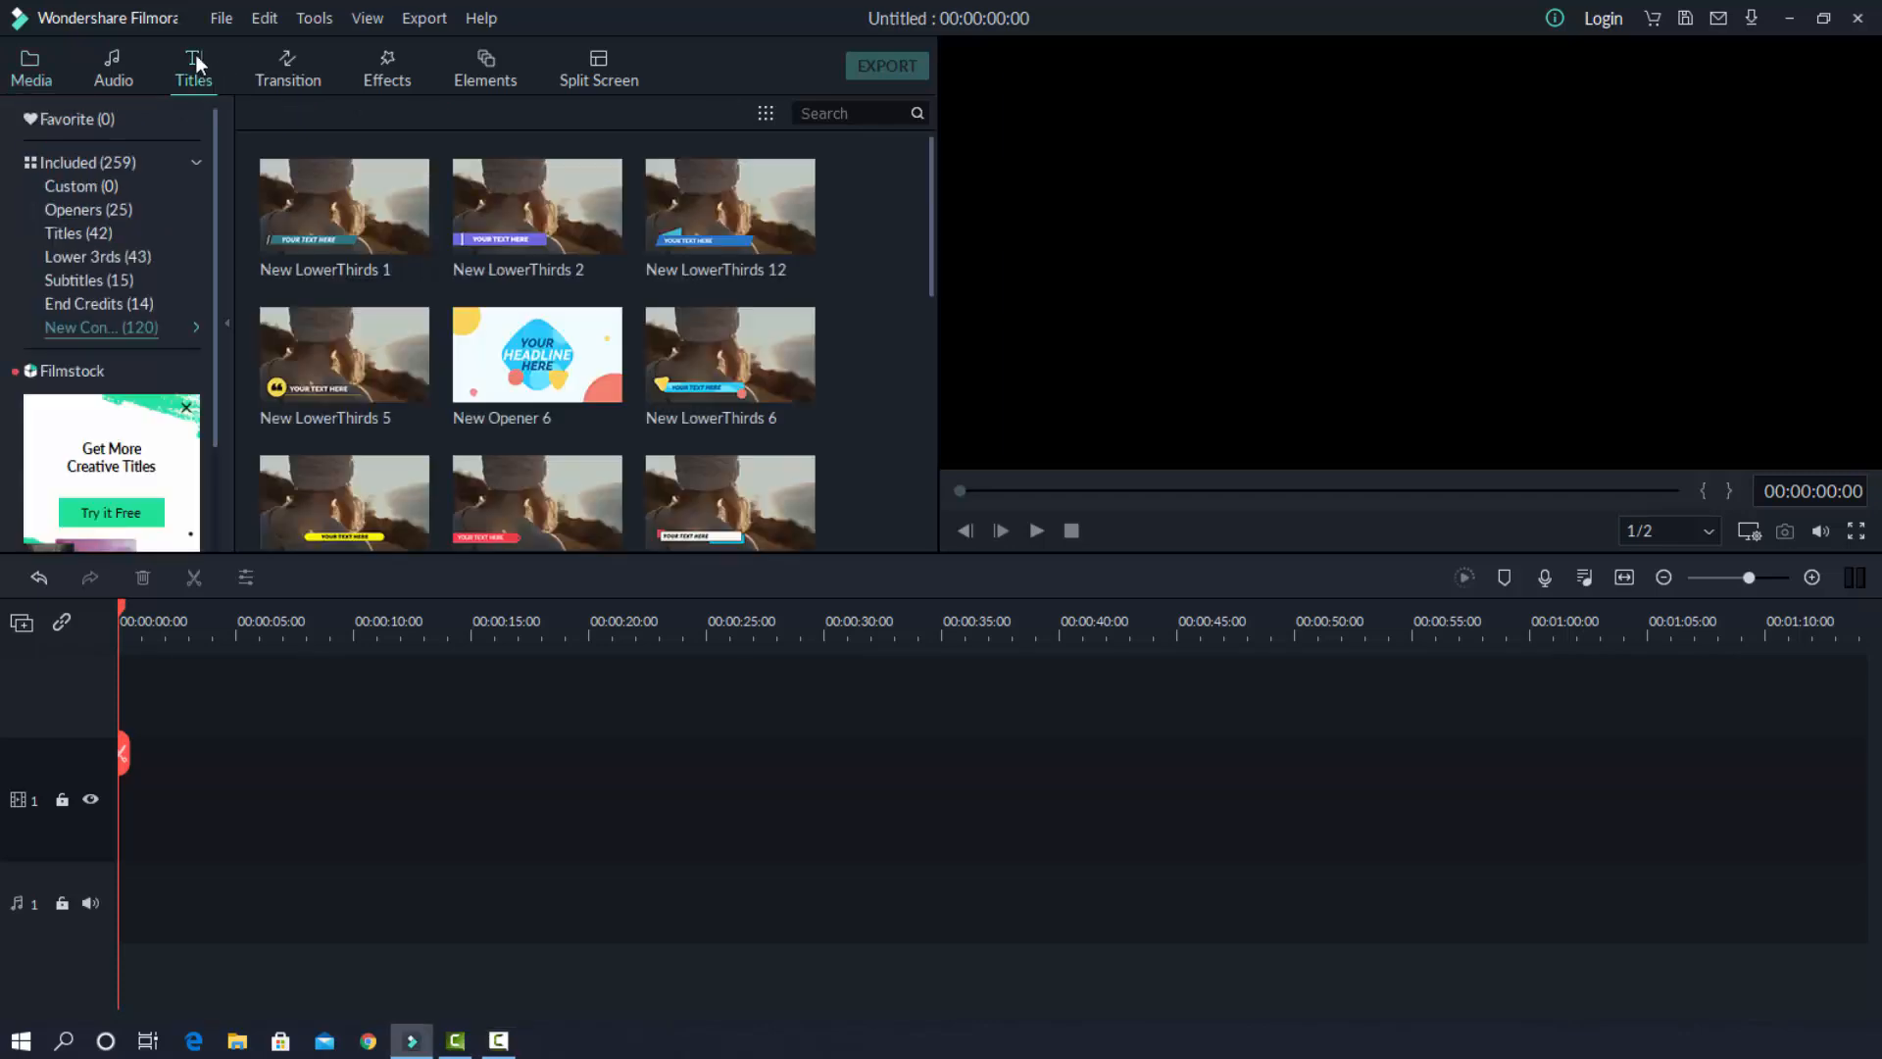
click(96, 206)
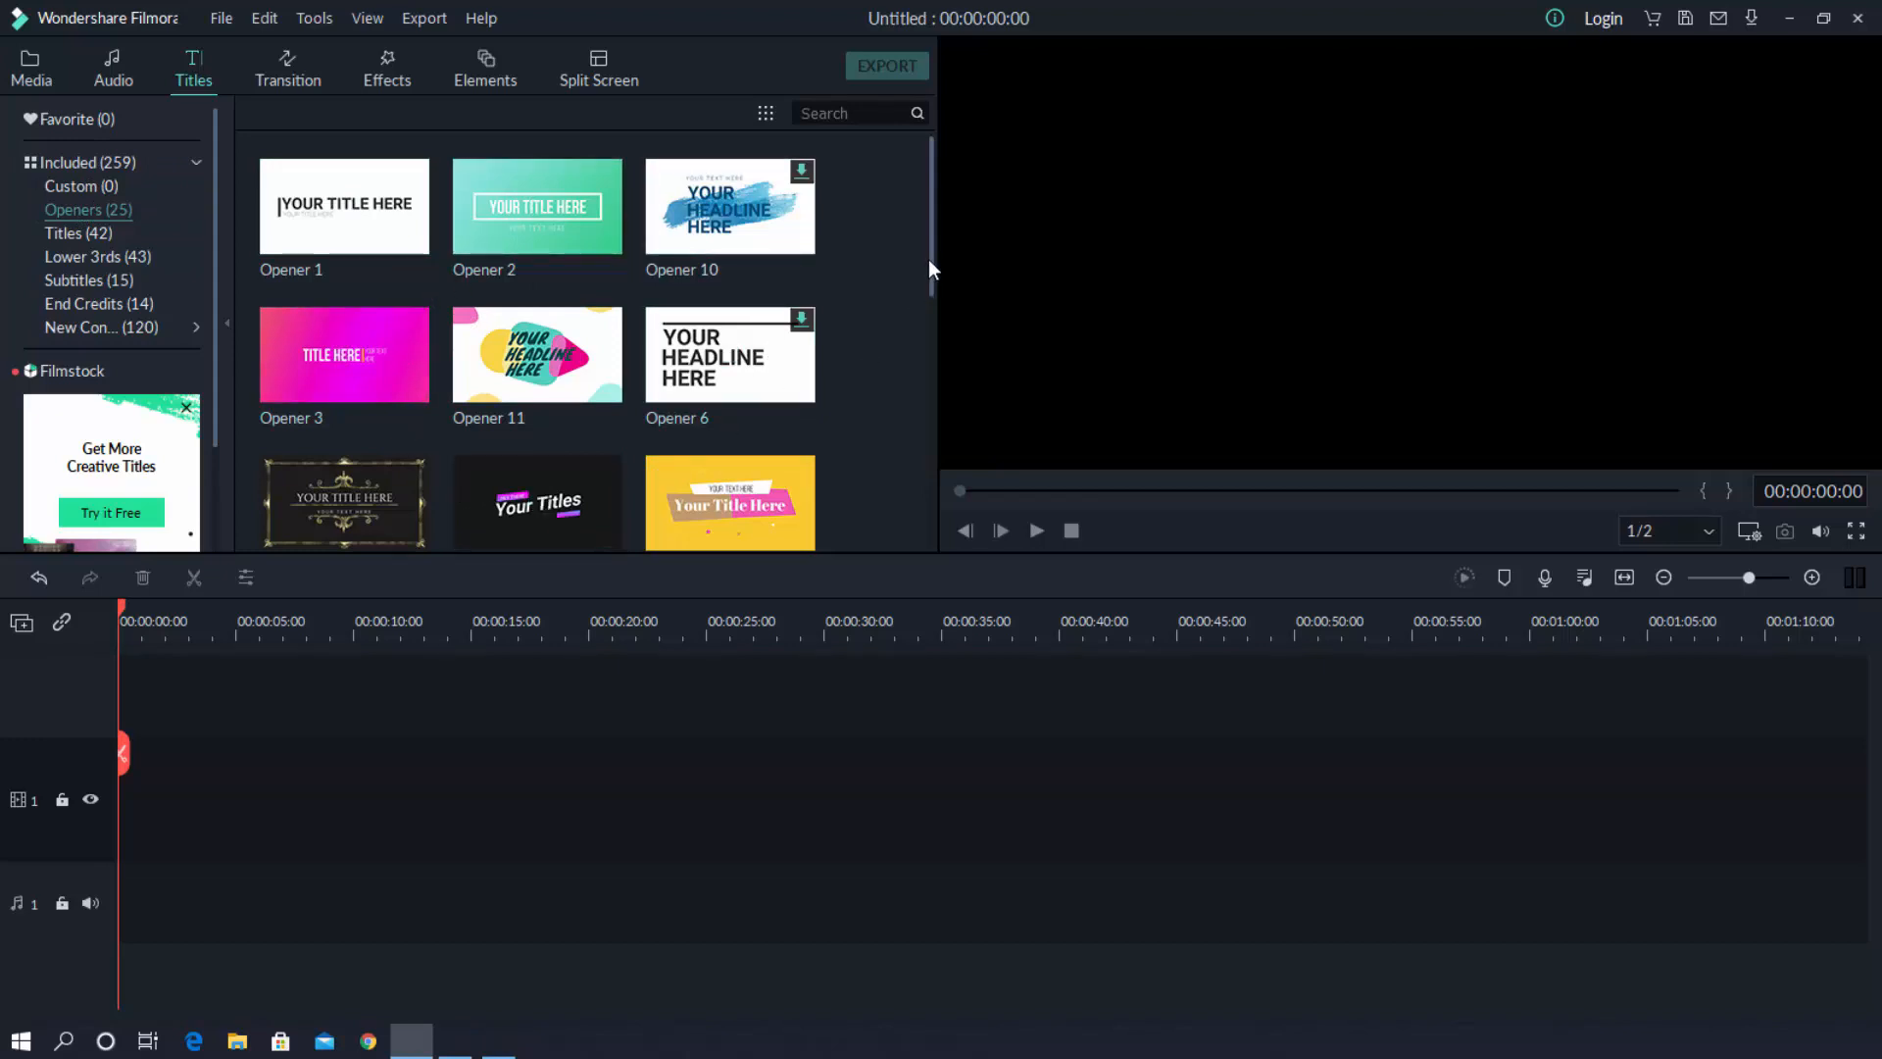
drag(929, 281, 949, 232)
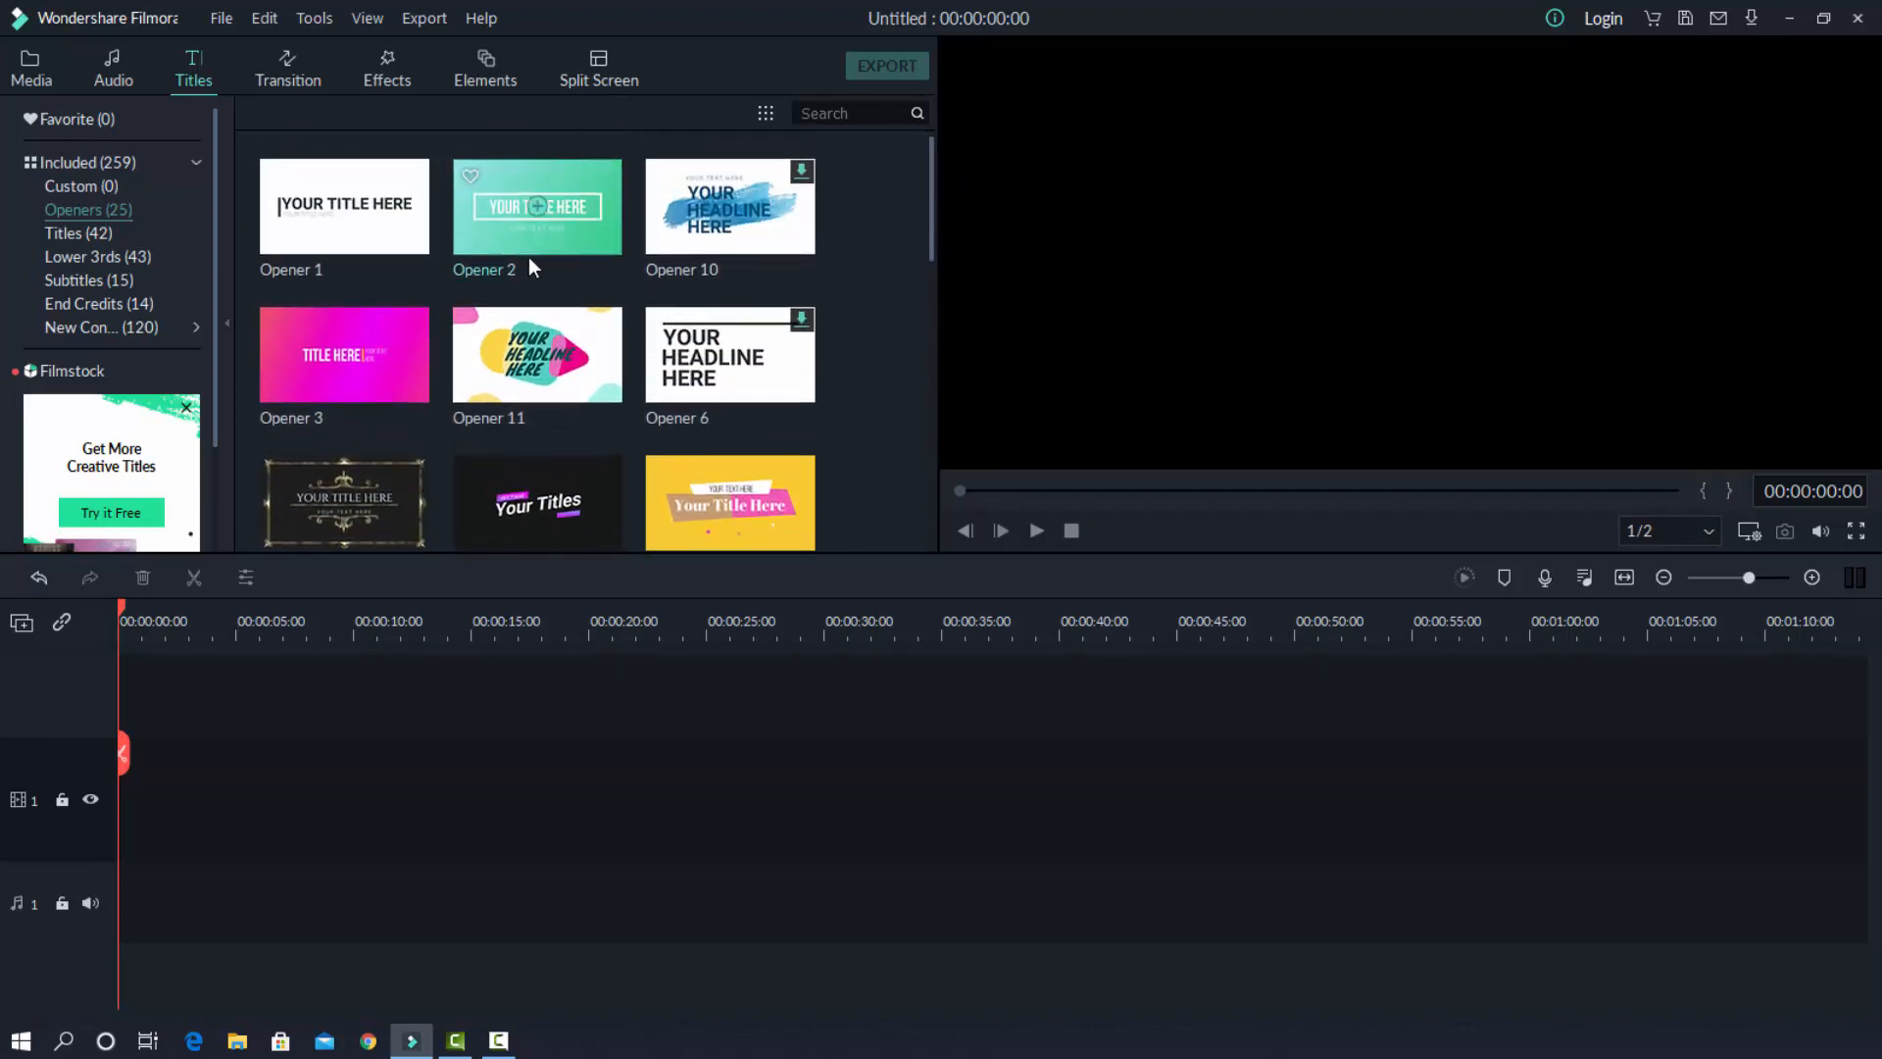
click(576, 208)
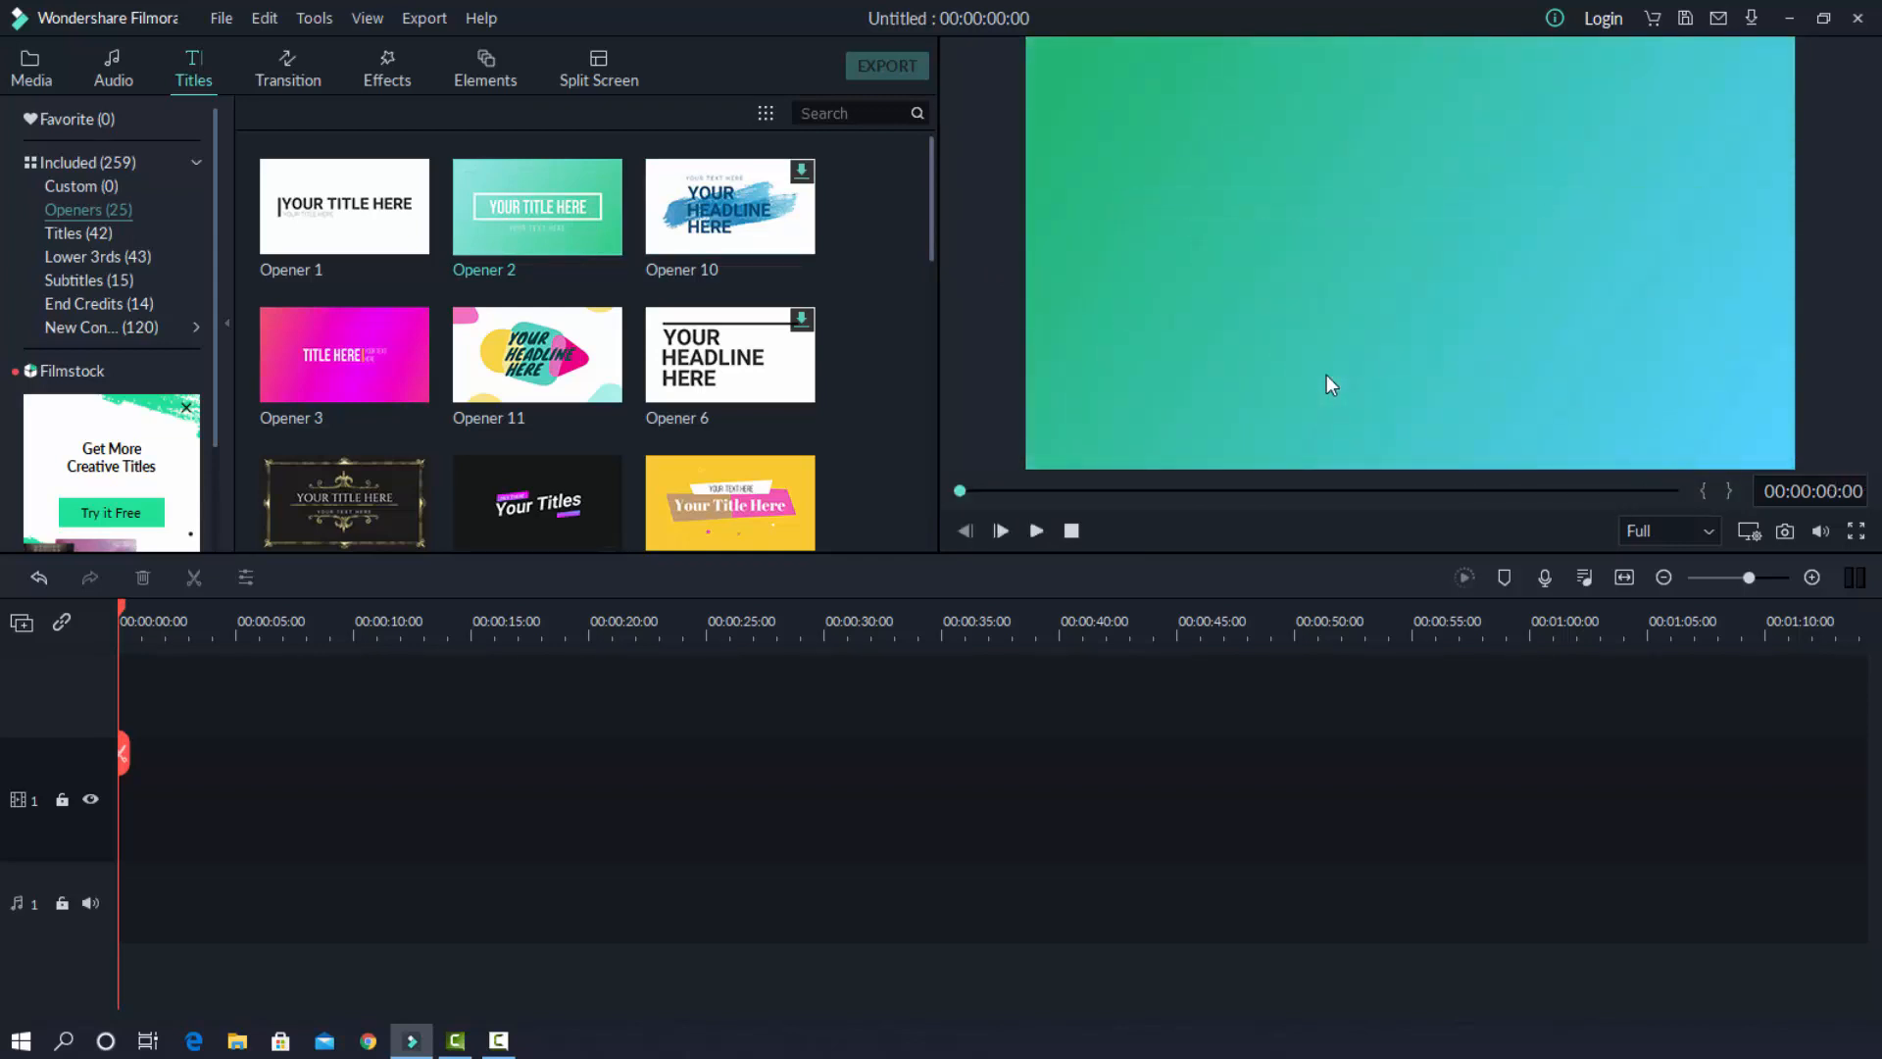
double_click(754, 232)
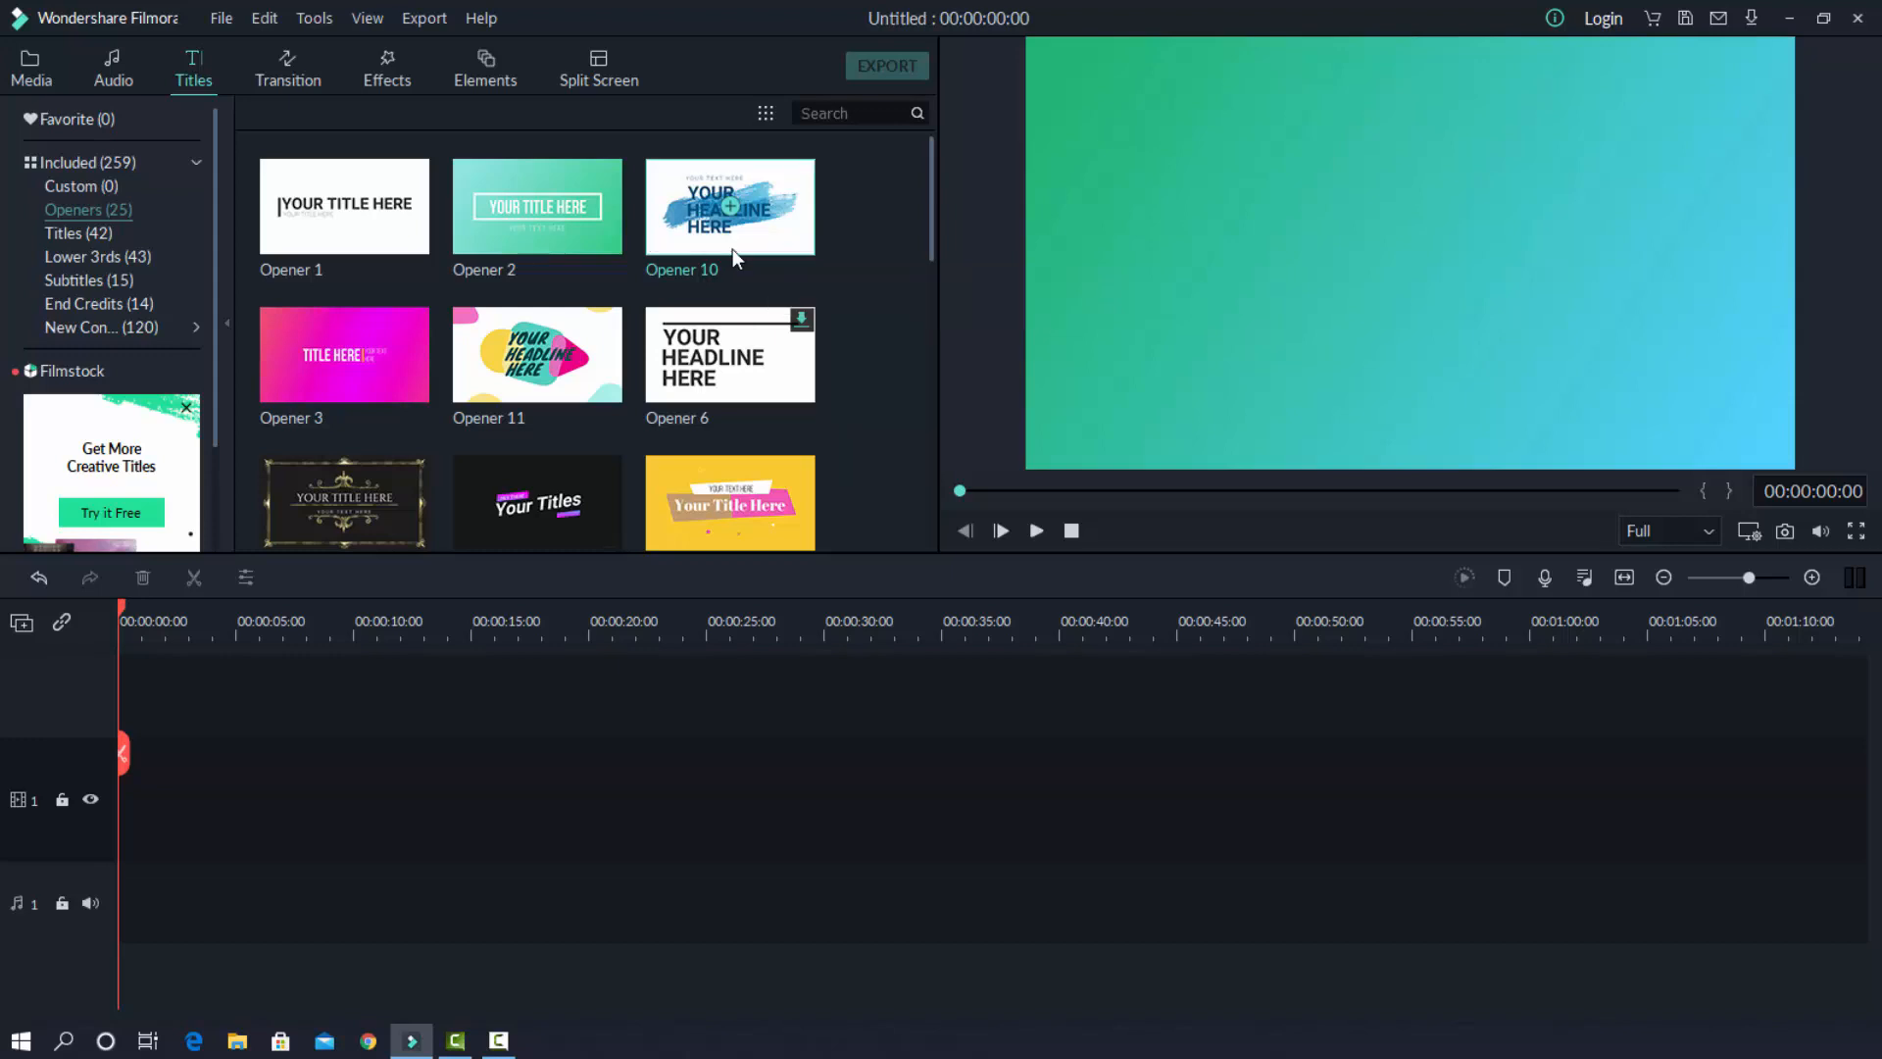
click(682, 200)
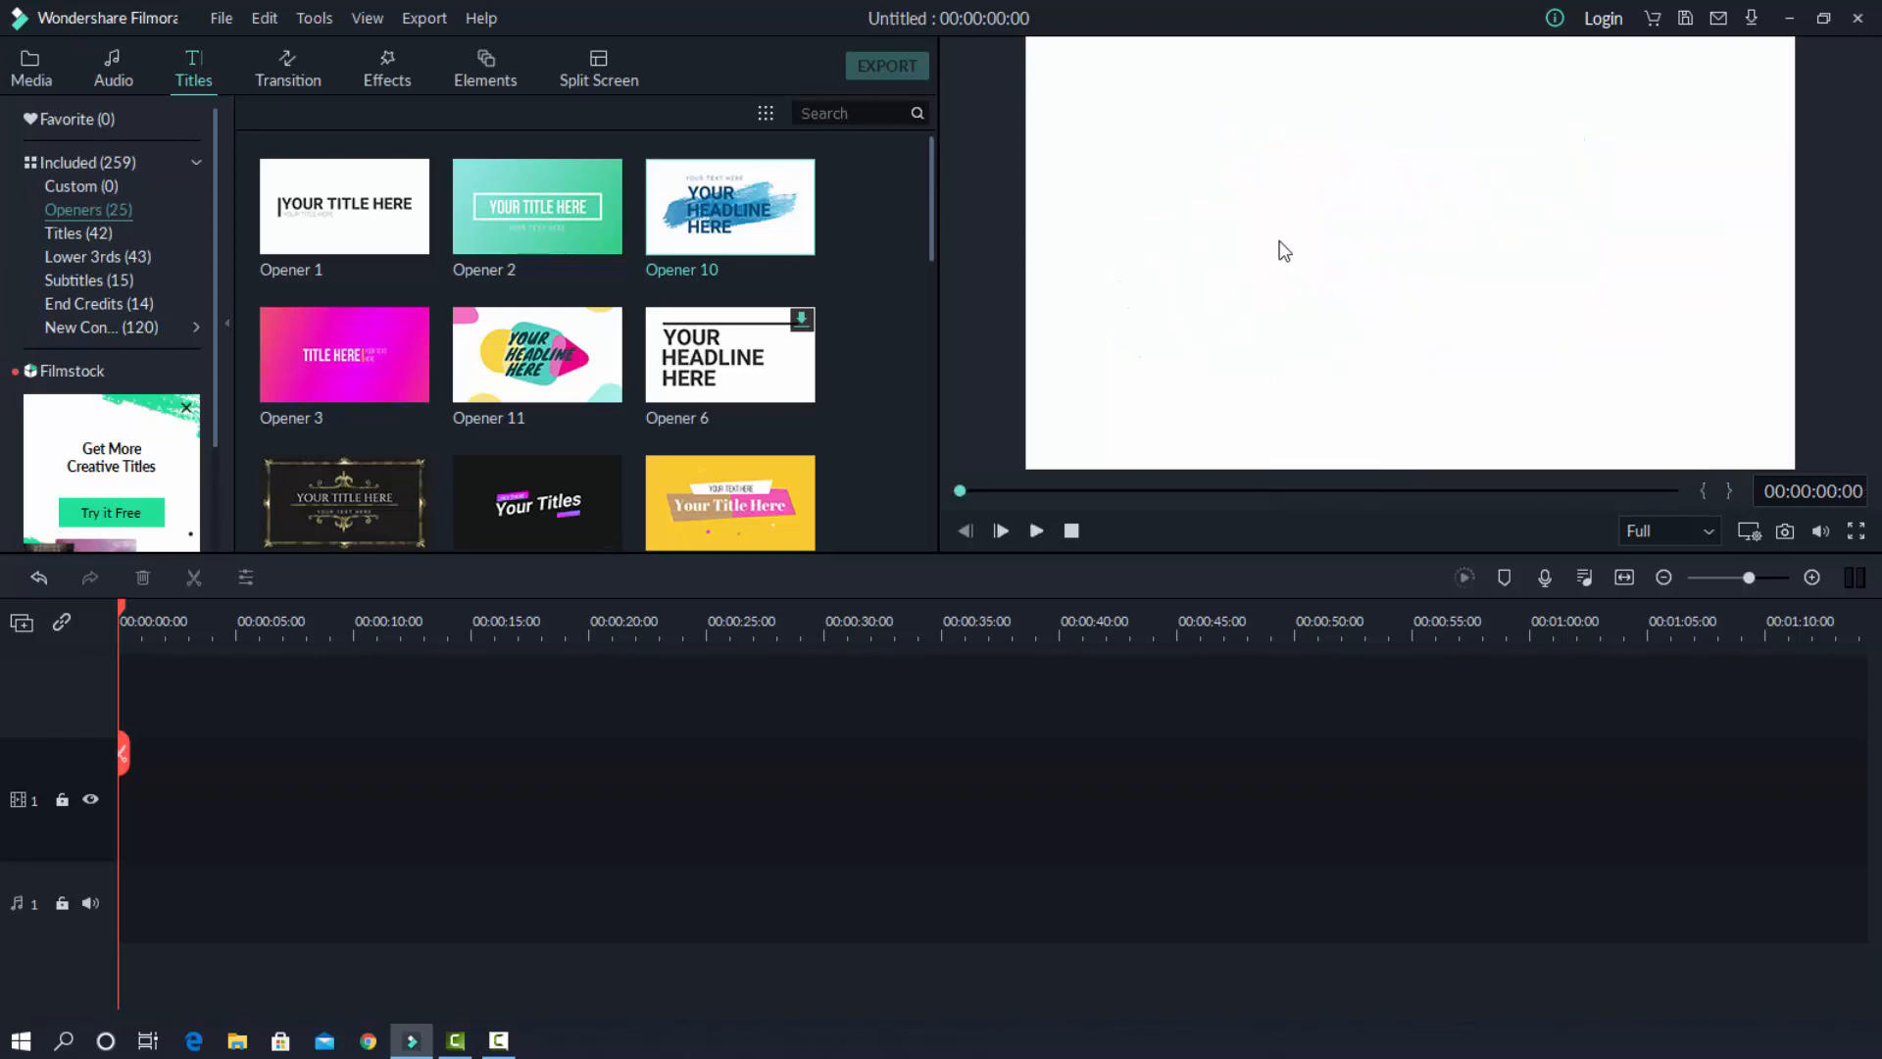
Preview the black opener template with the ornate gold frame and add it to the start of the timeline.
click(362, 492)
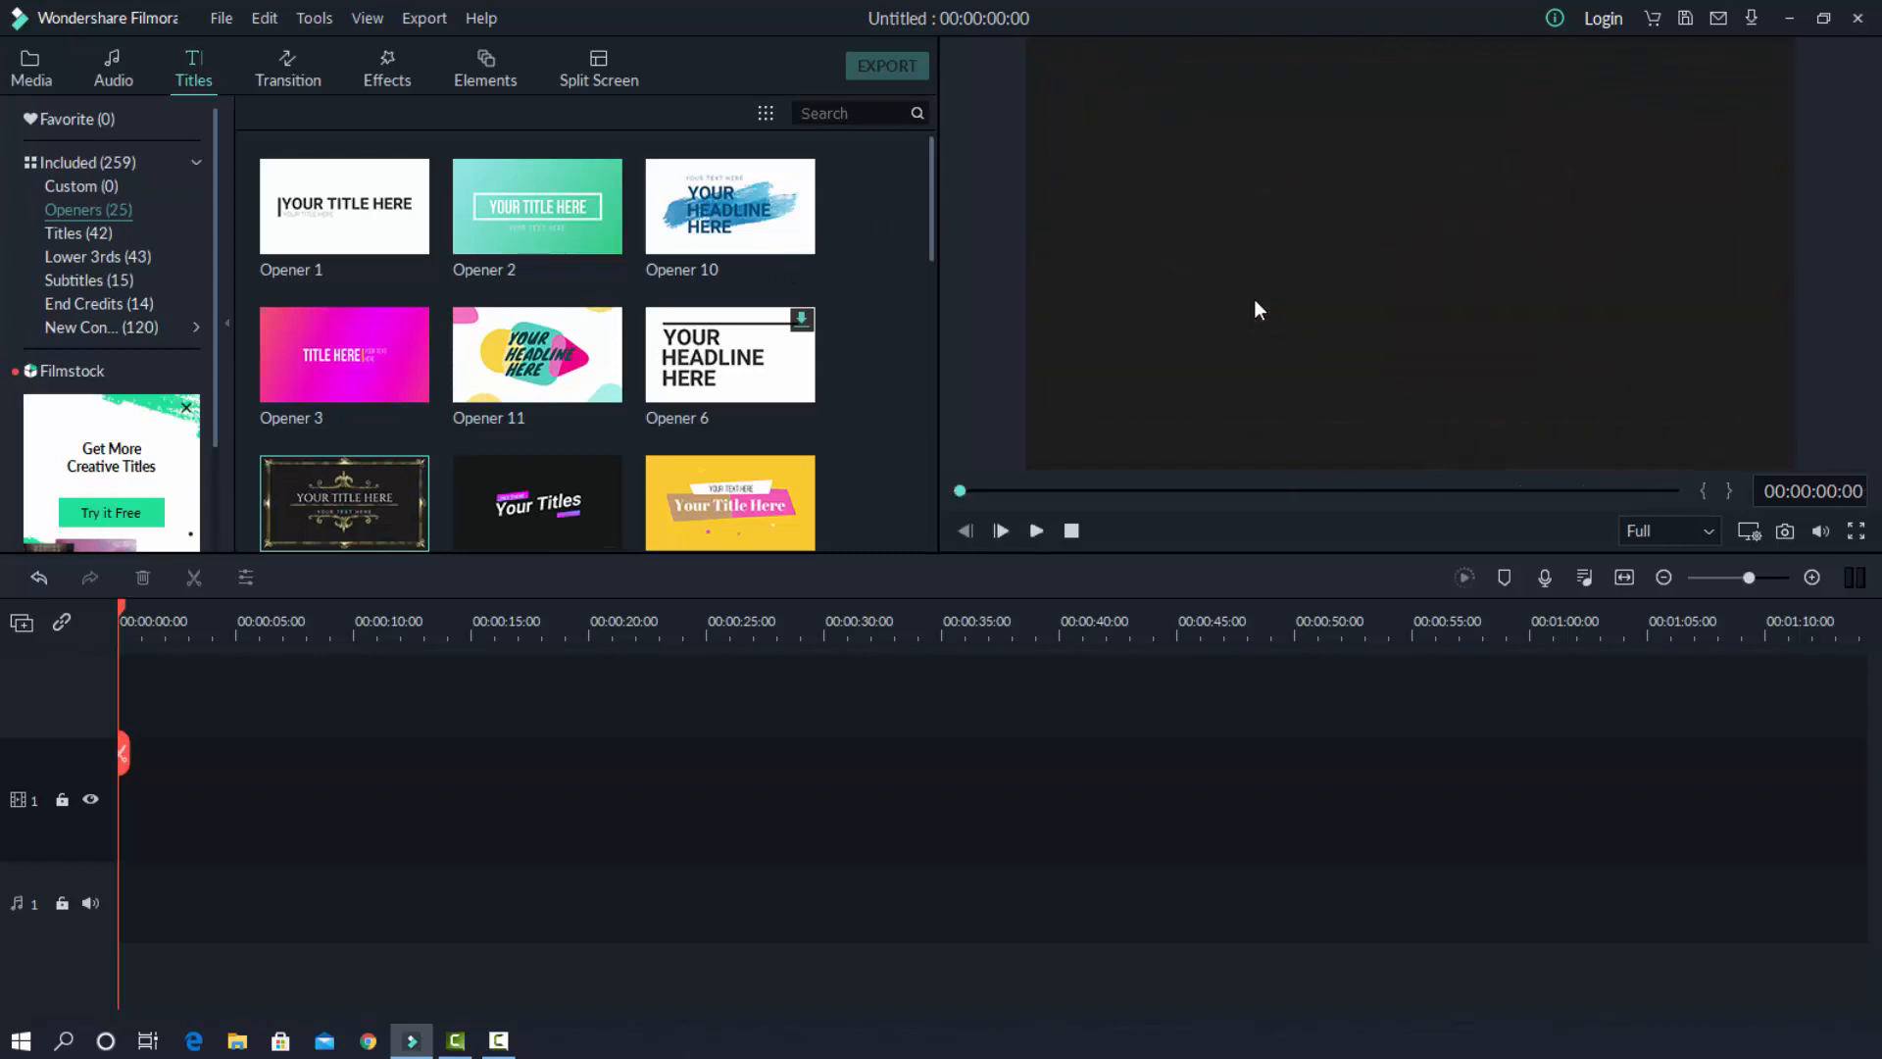
mouse_move(347, 499)
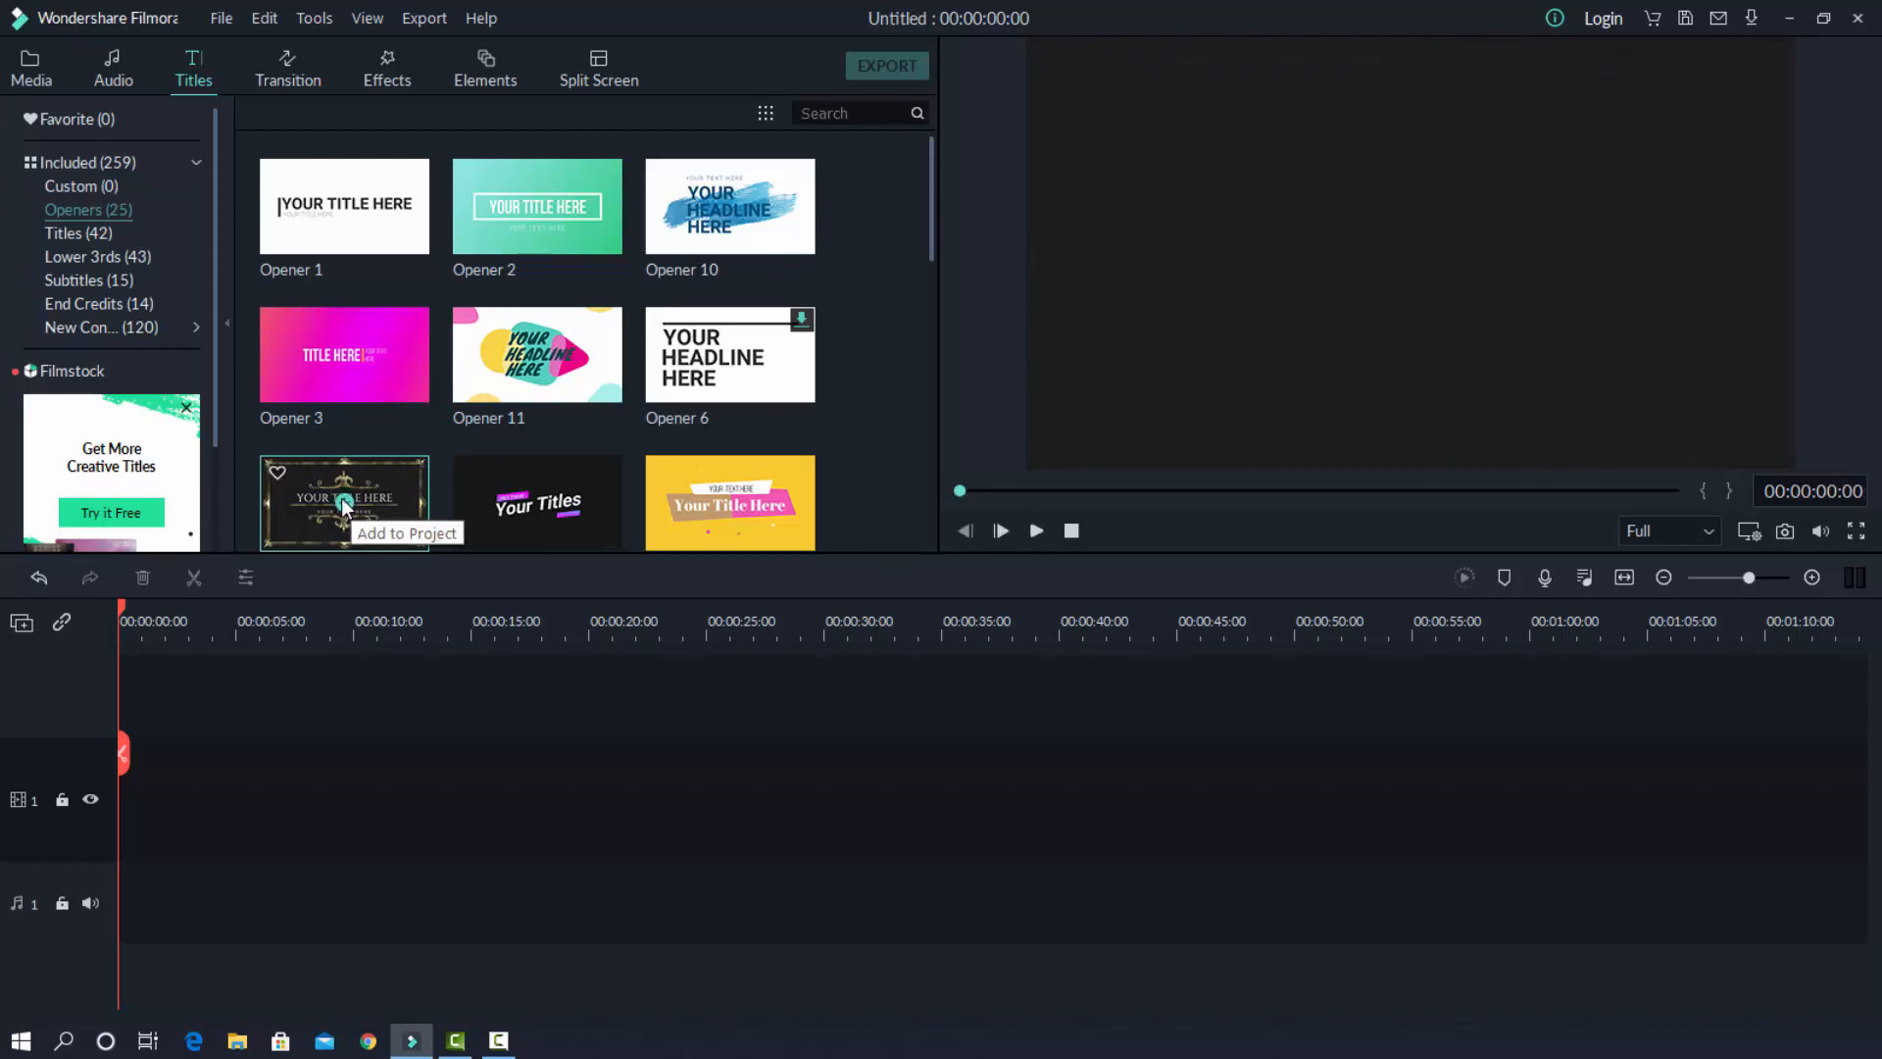
click(345, 504)
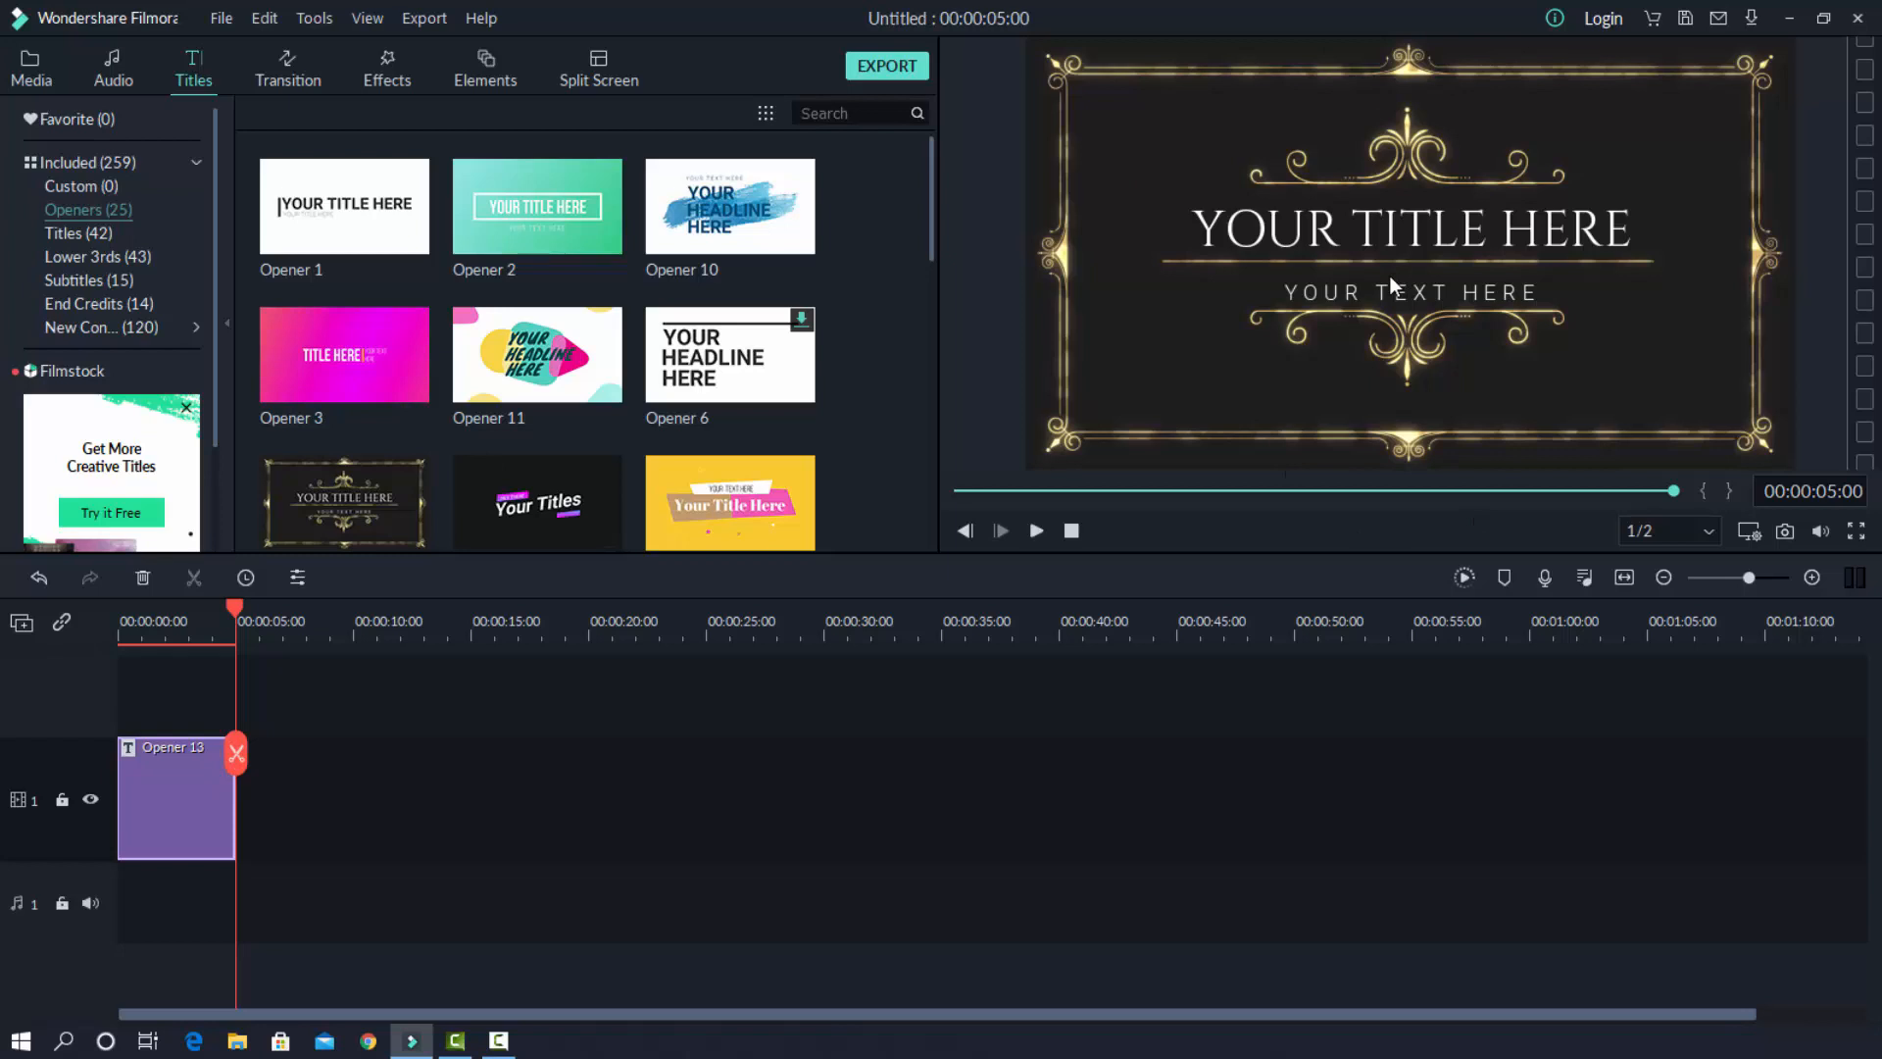
Replace the opener's main title placeholder with "The Technology Society".
double_click(1379, 222)
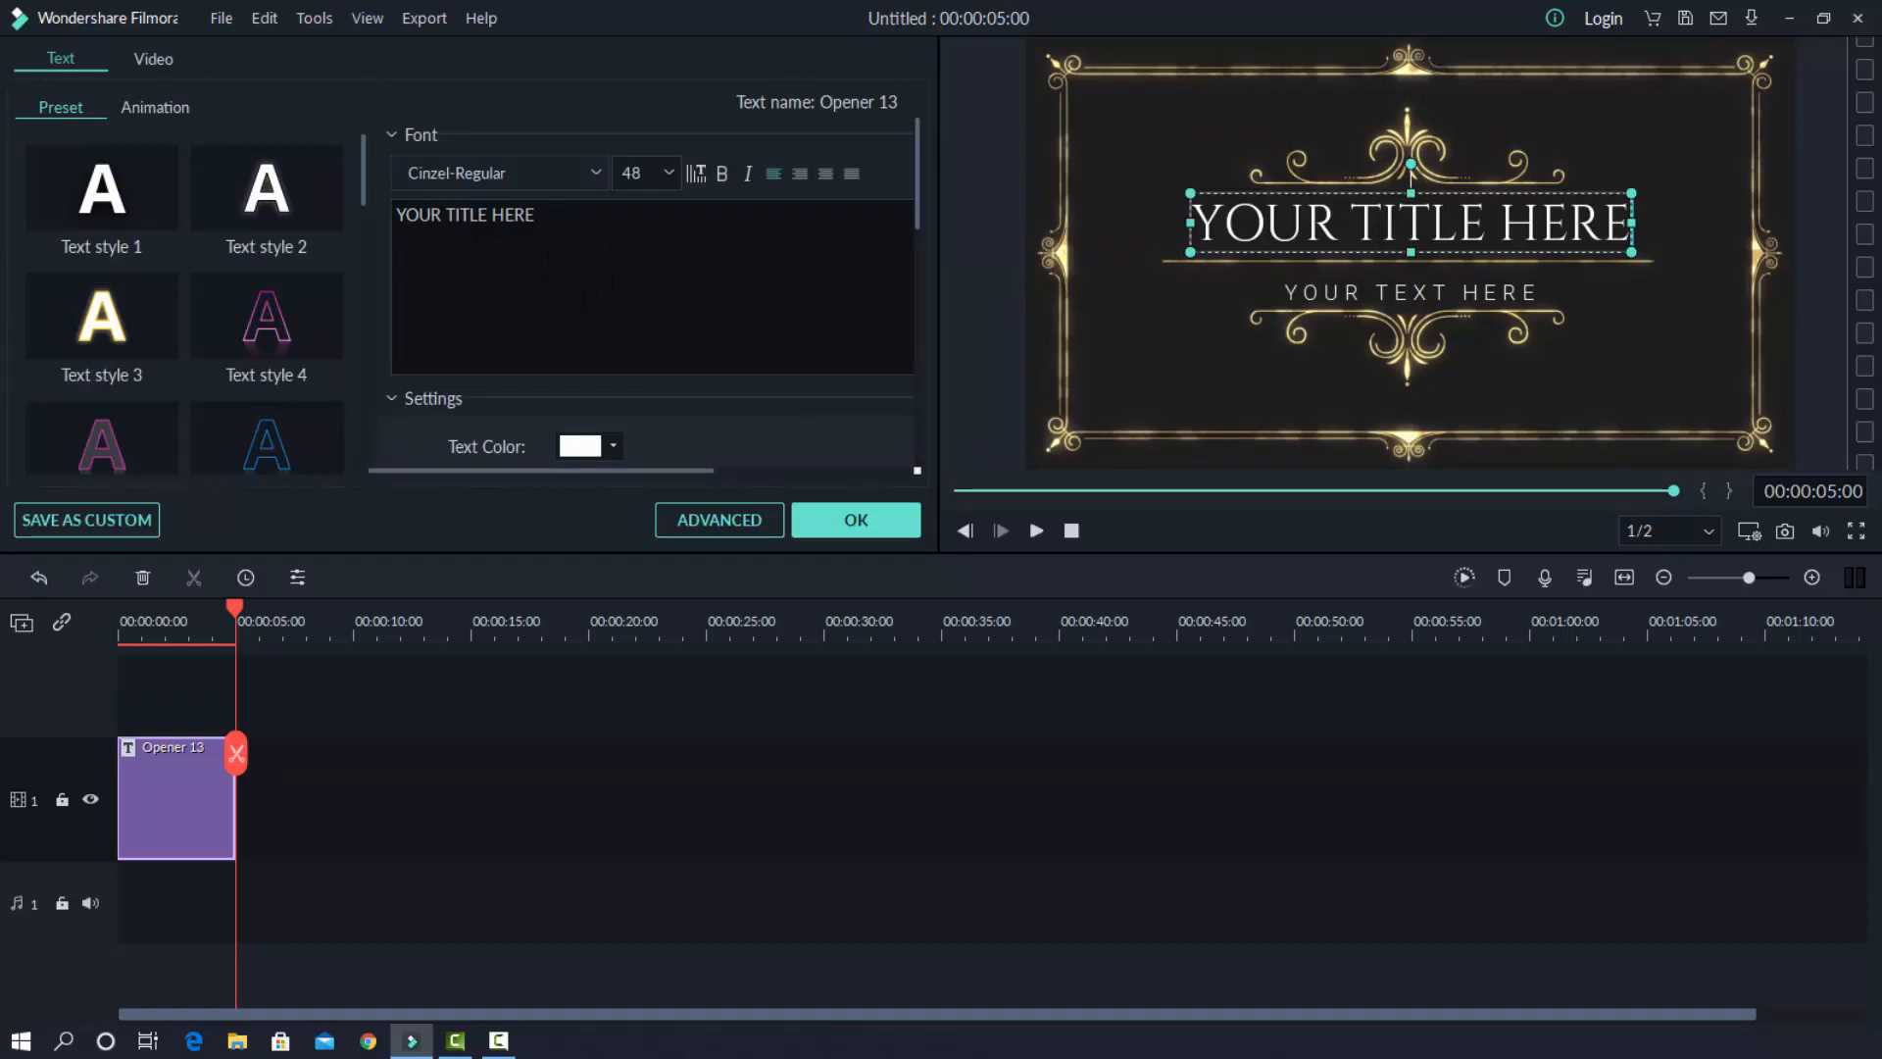
double_click(552, 228)
key(ctrl+a)
key(BackSpace)
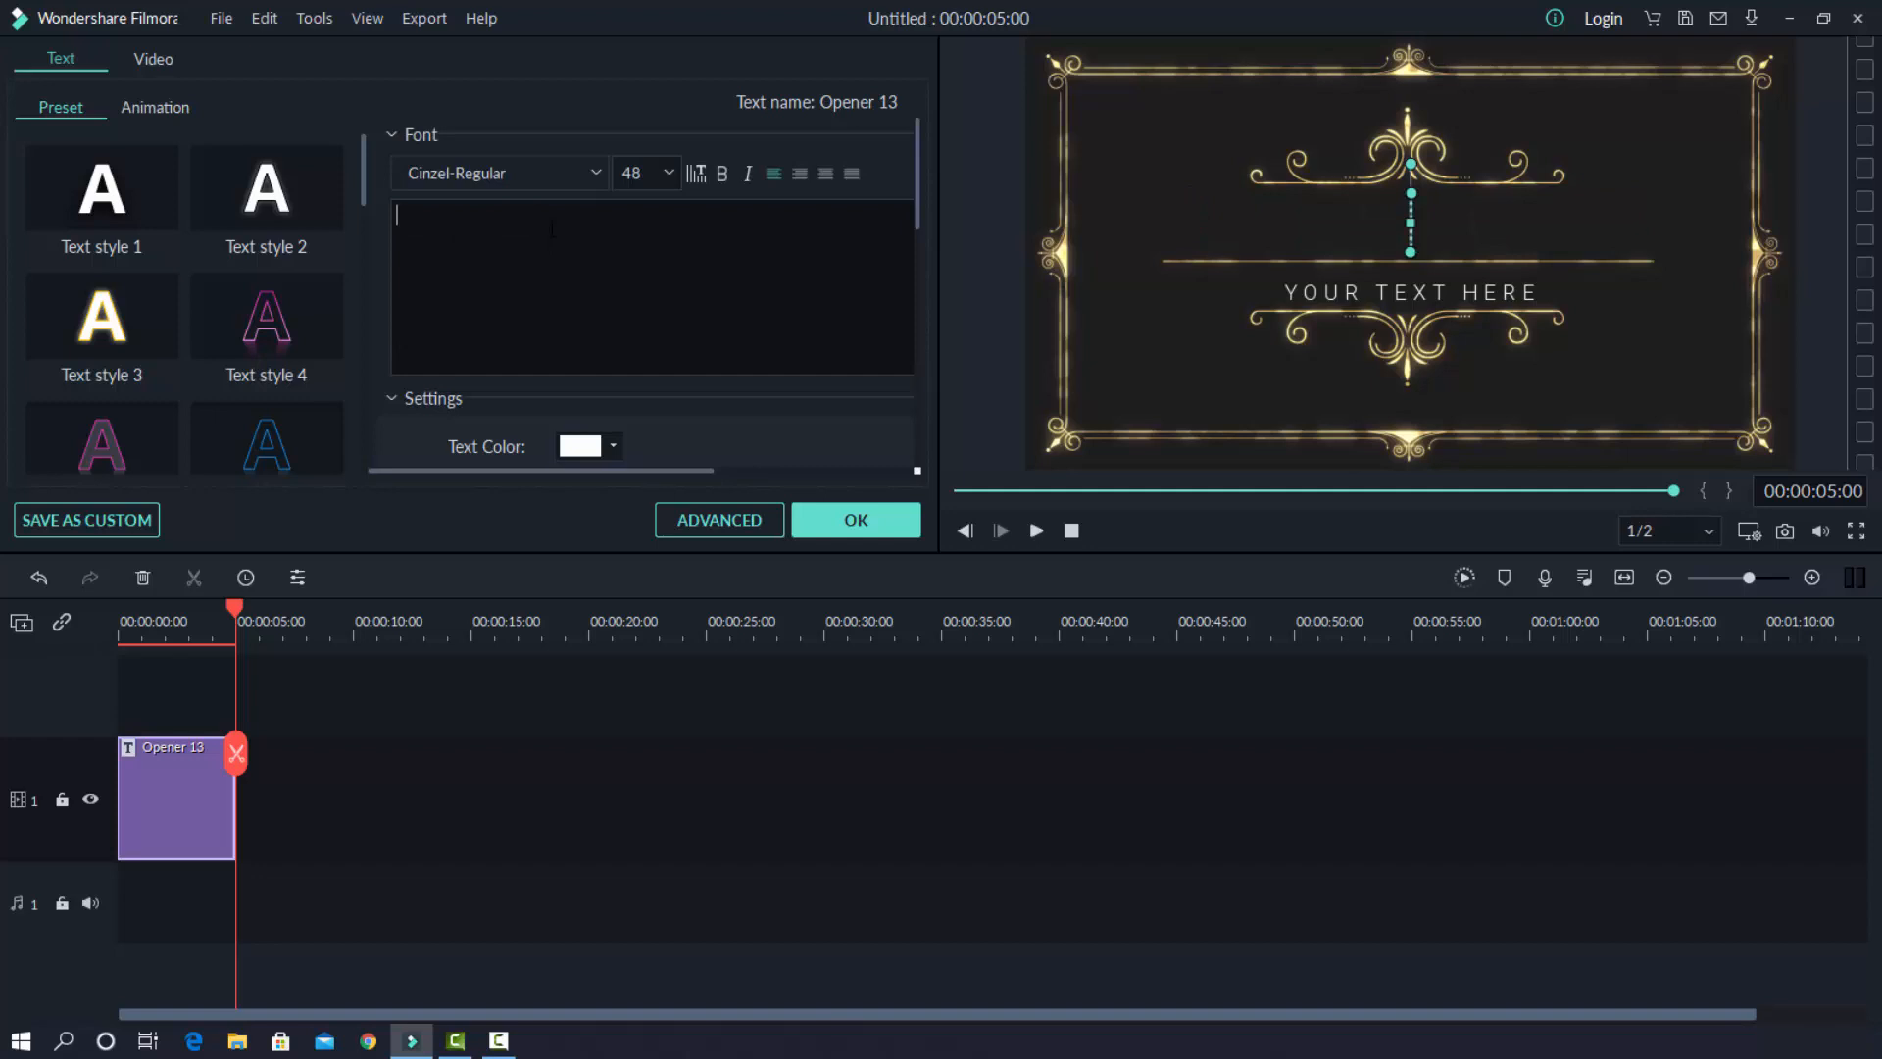
text(The T)
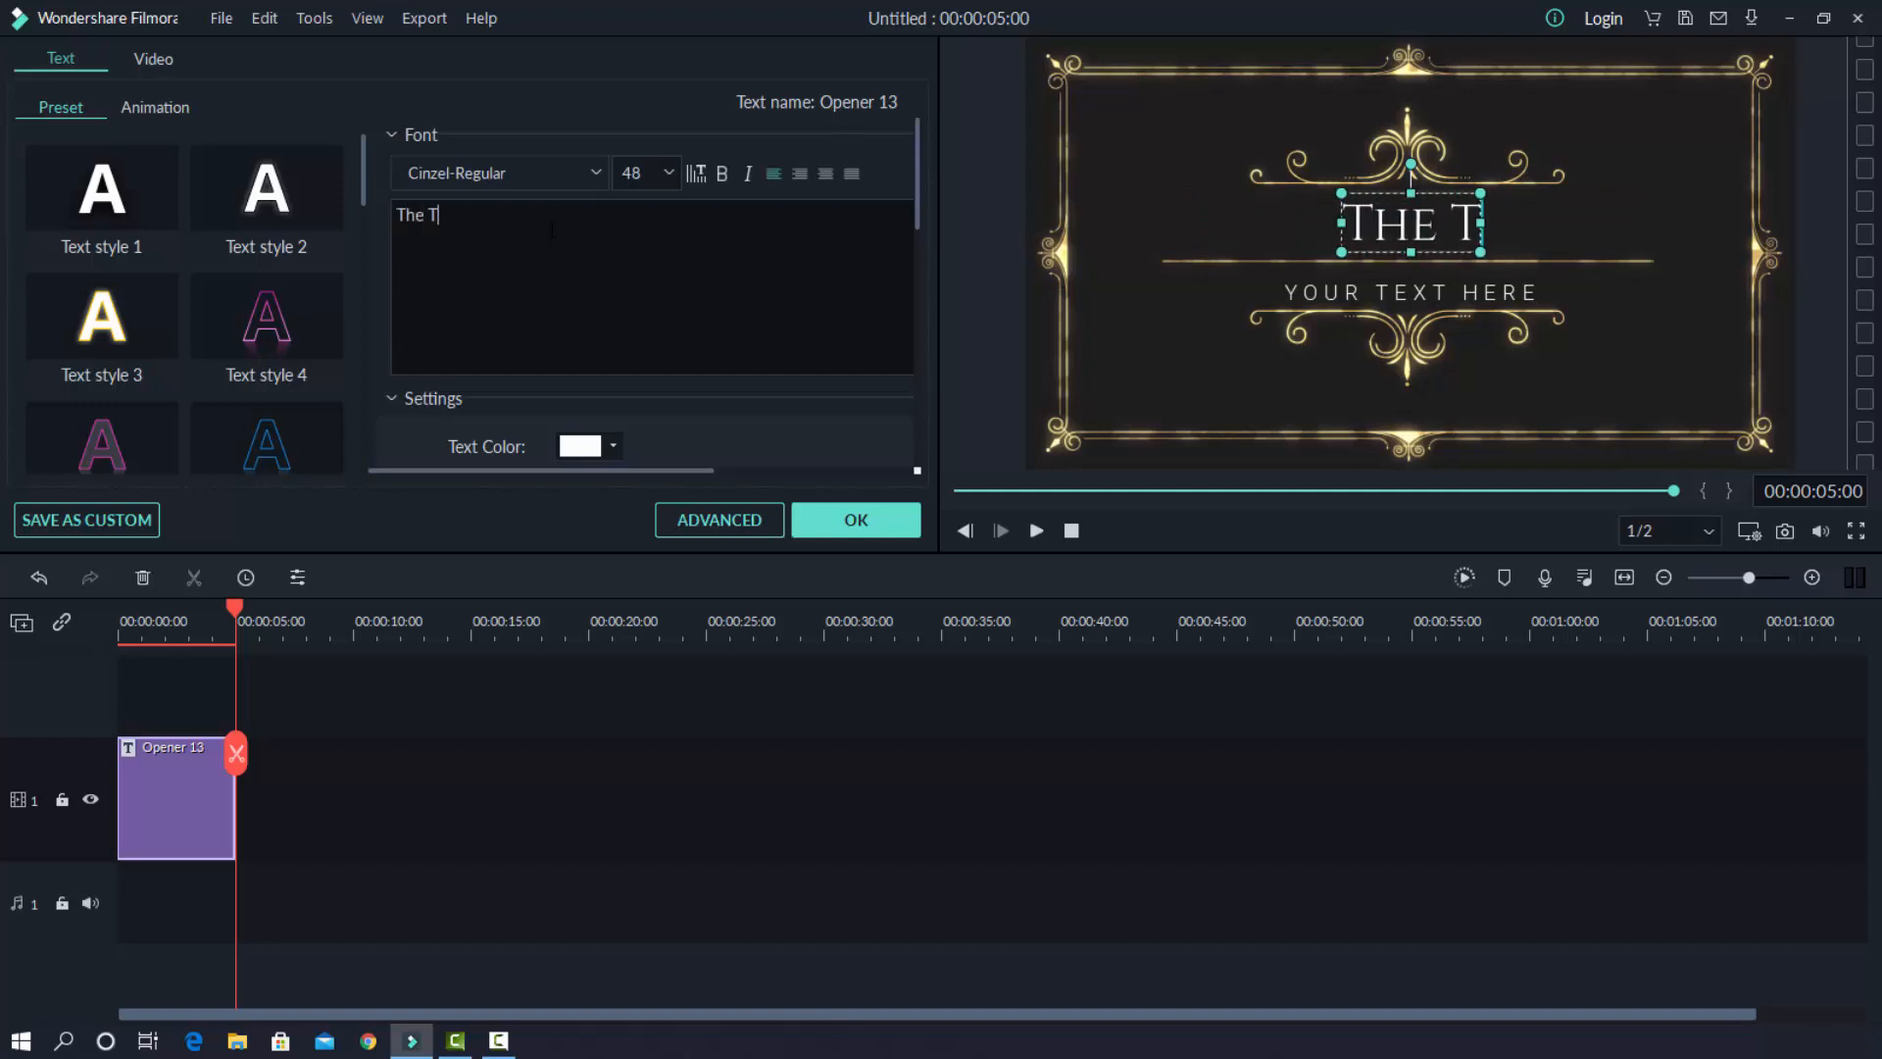
text(echno)
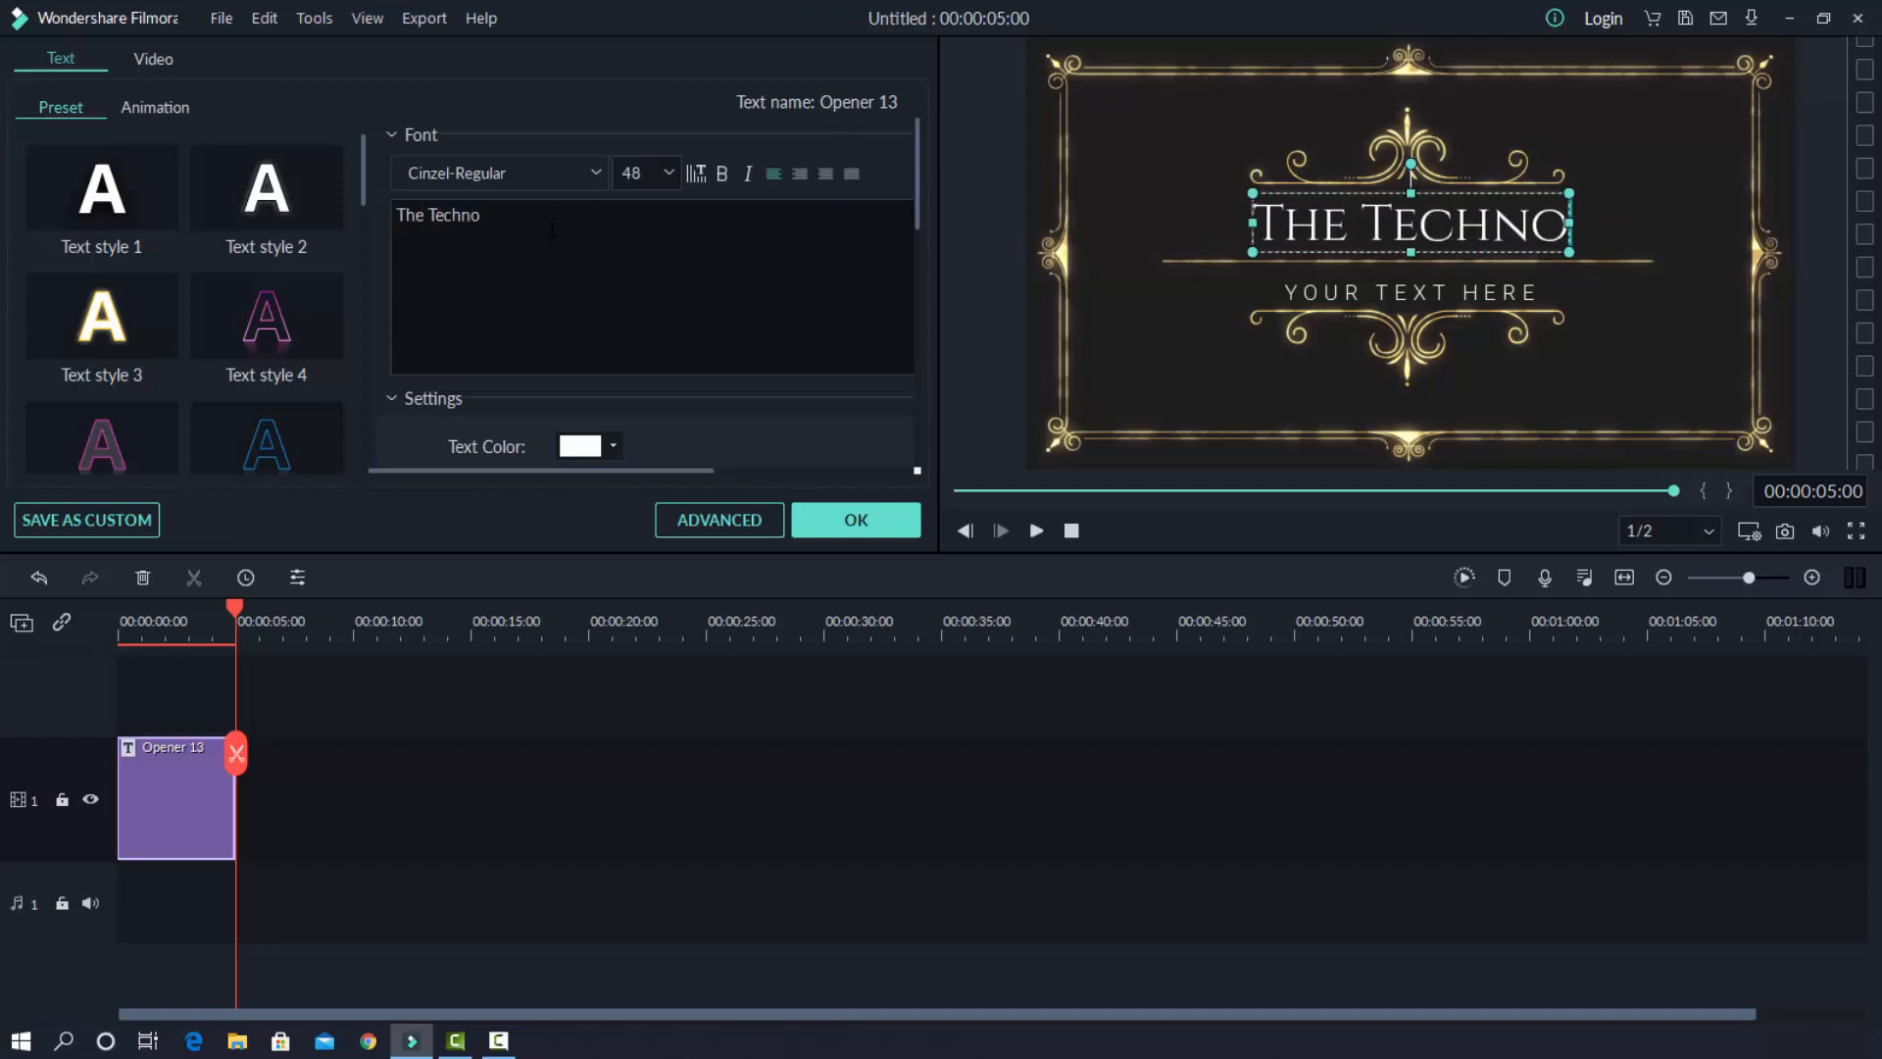
text(logy )
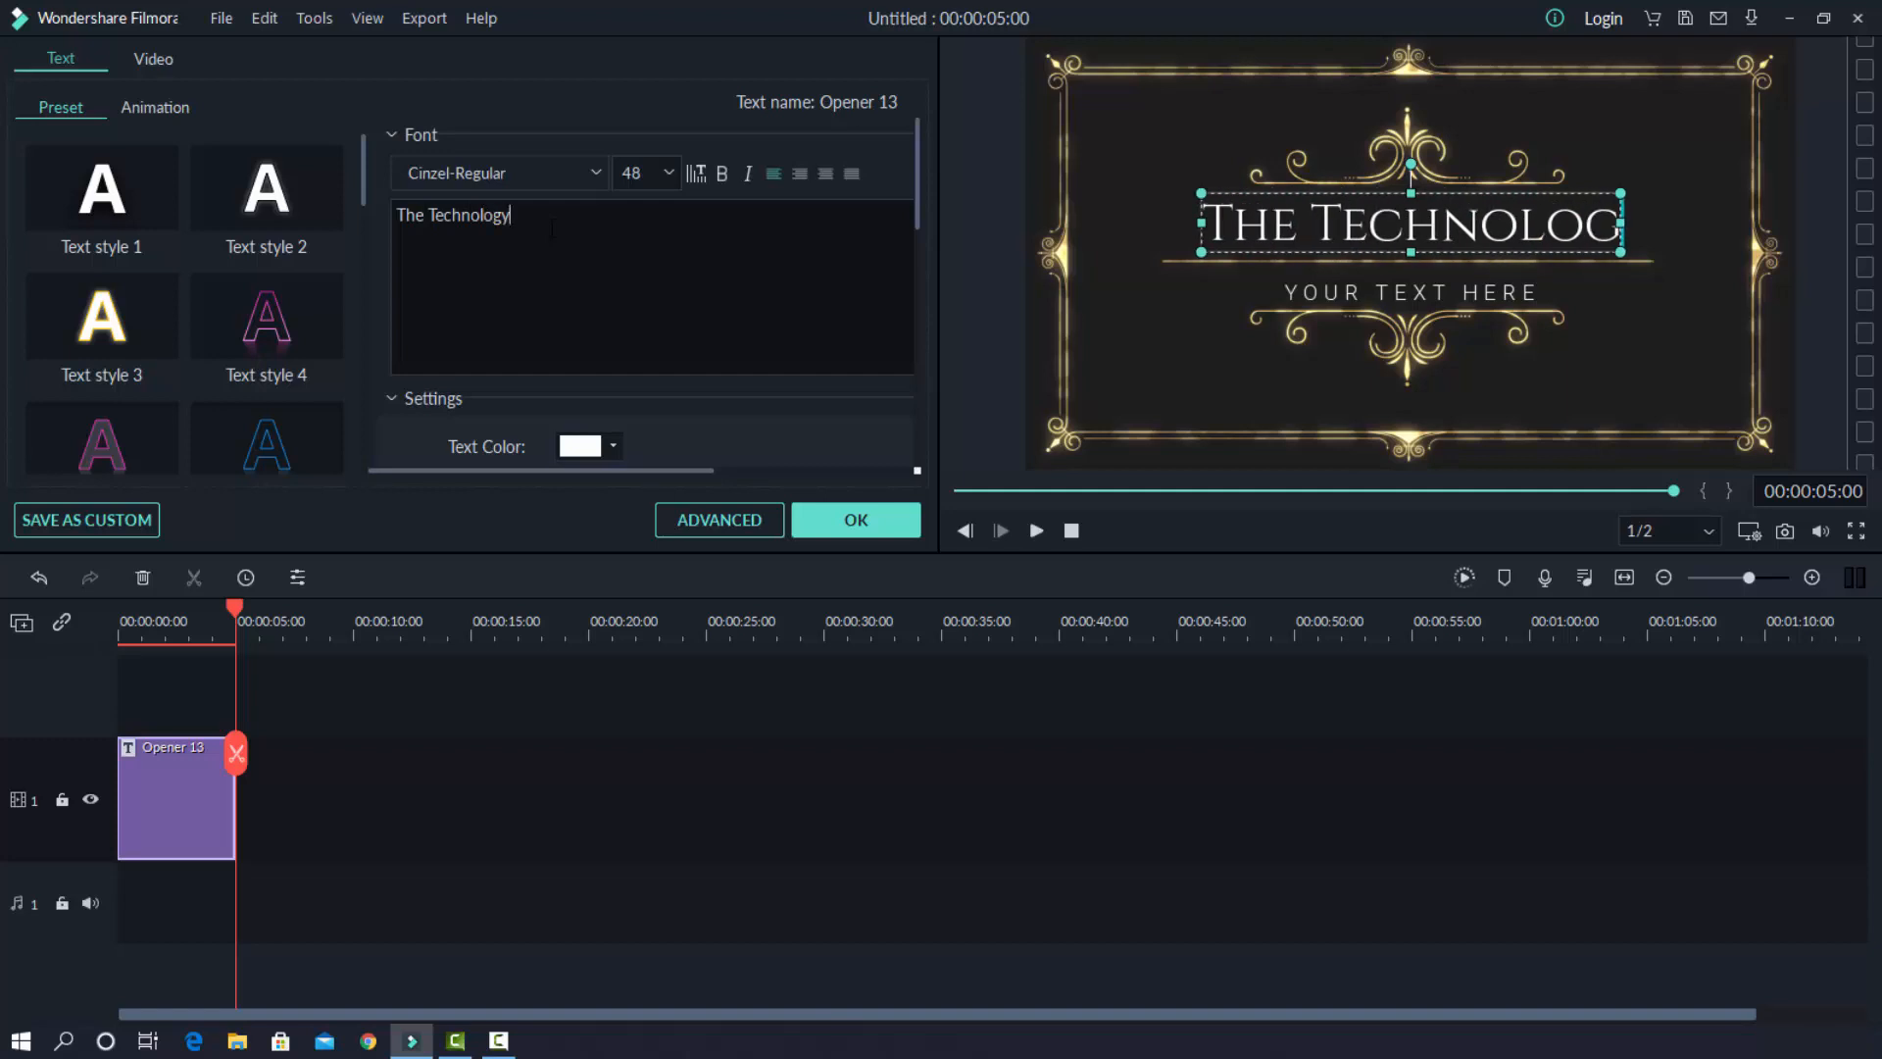
text(So)
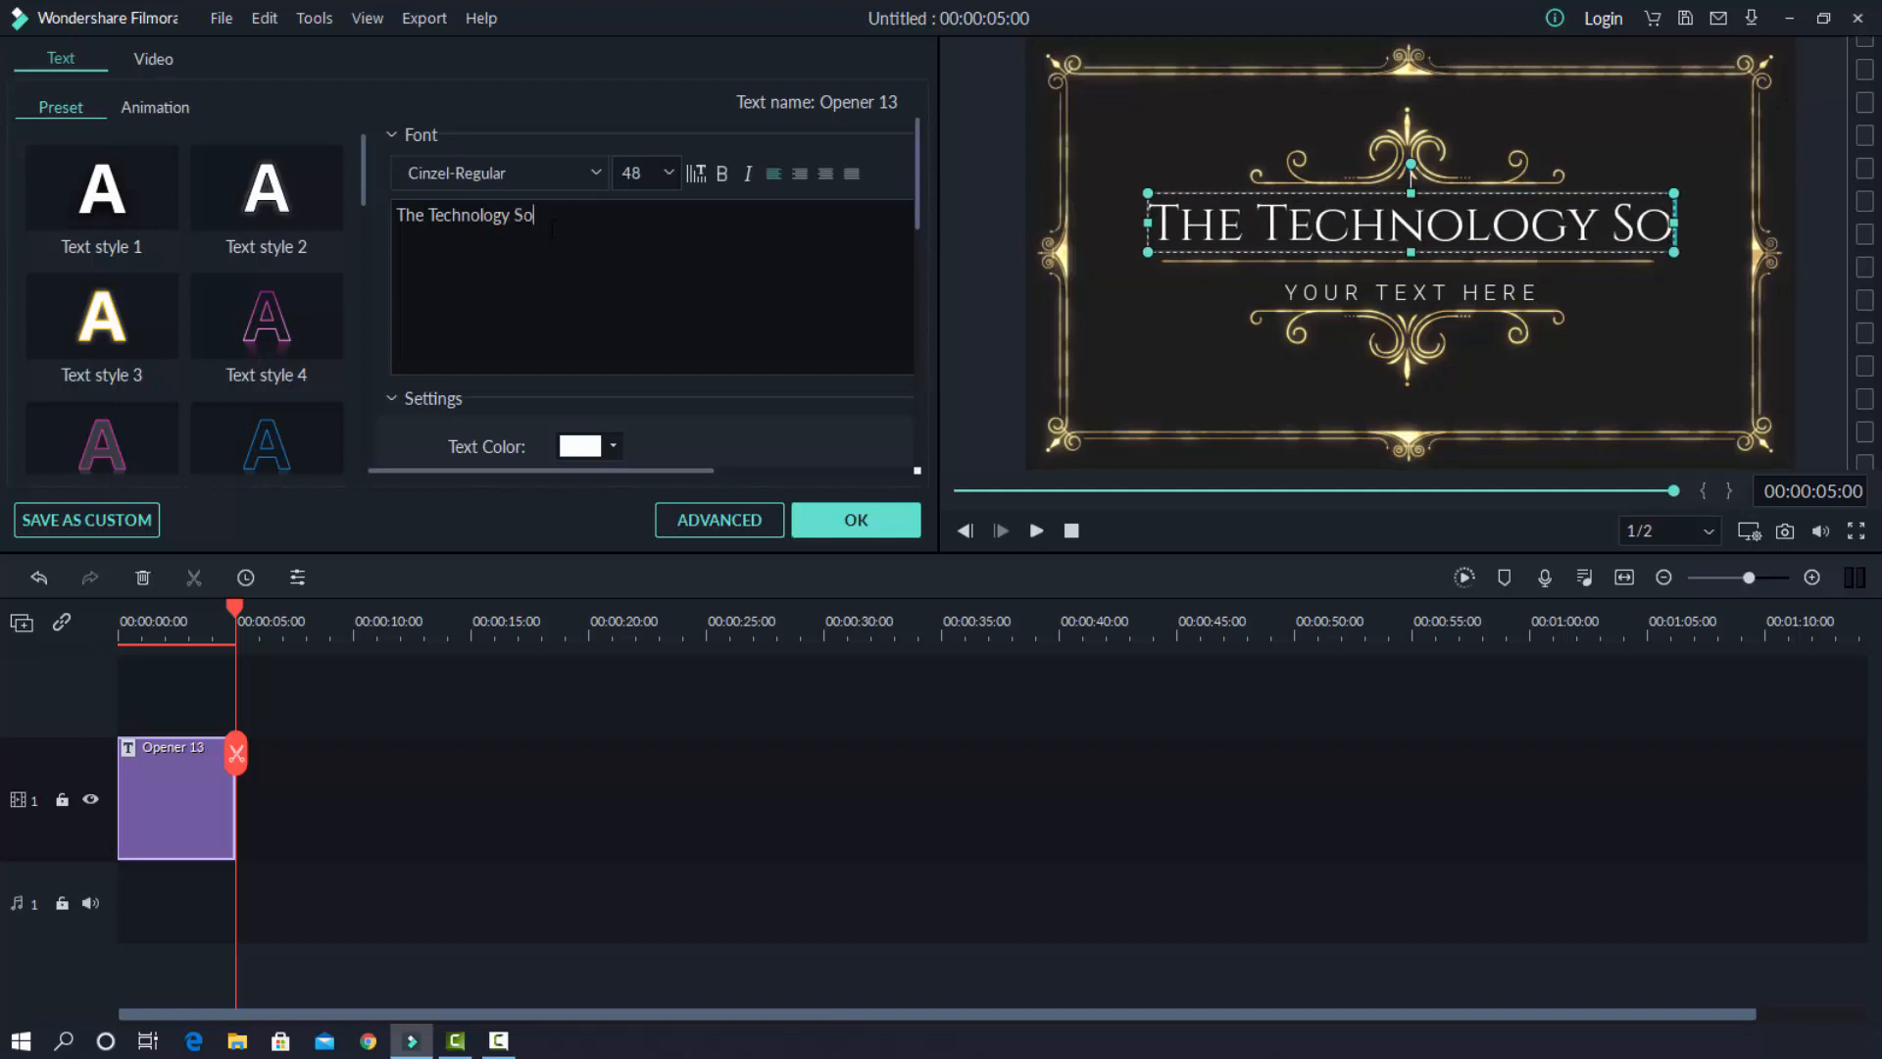
text(ciet)
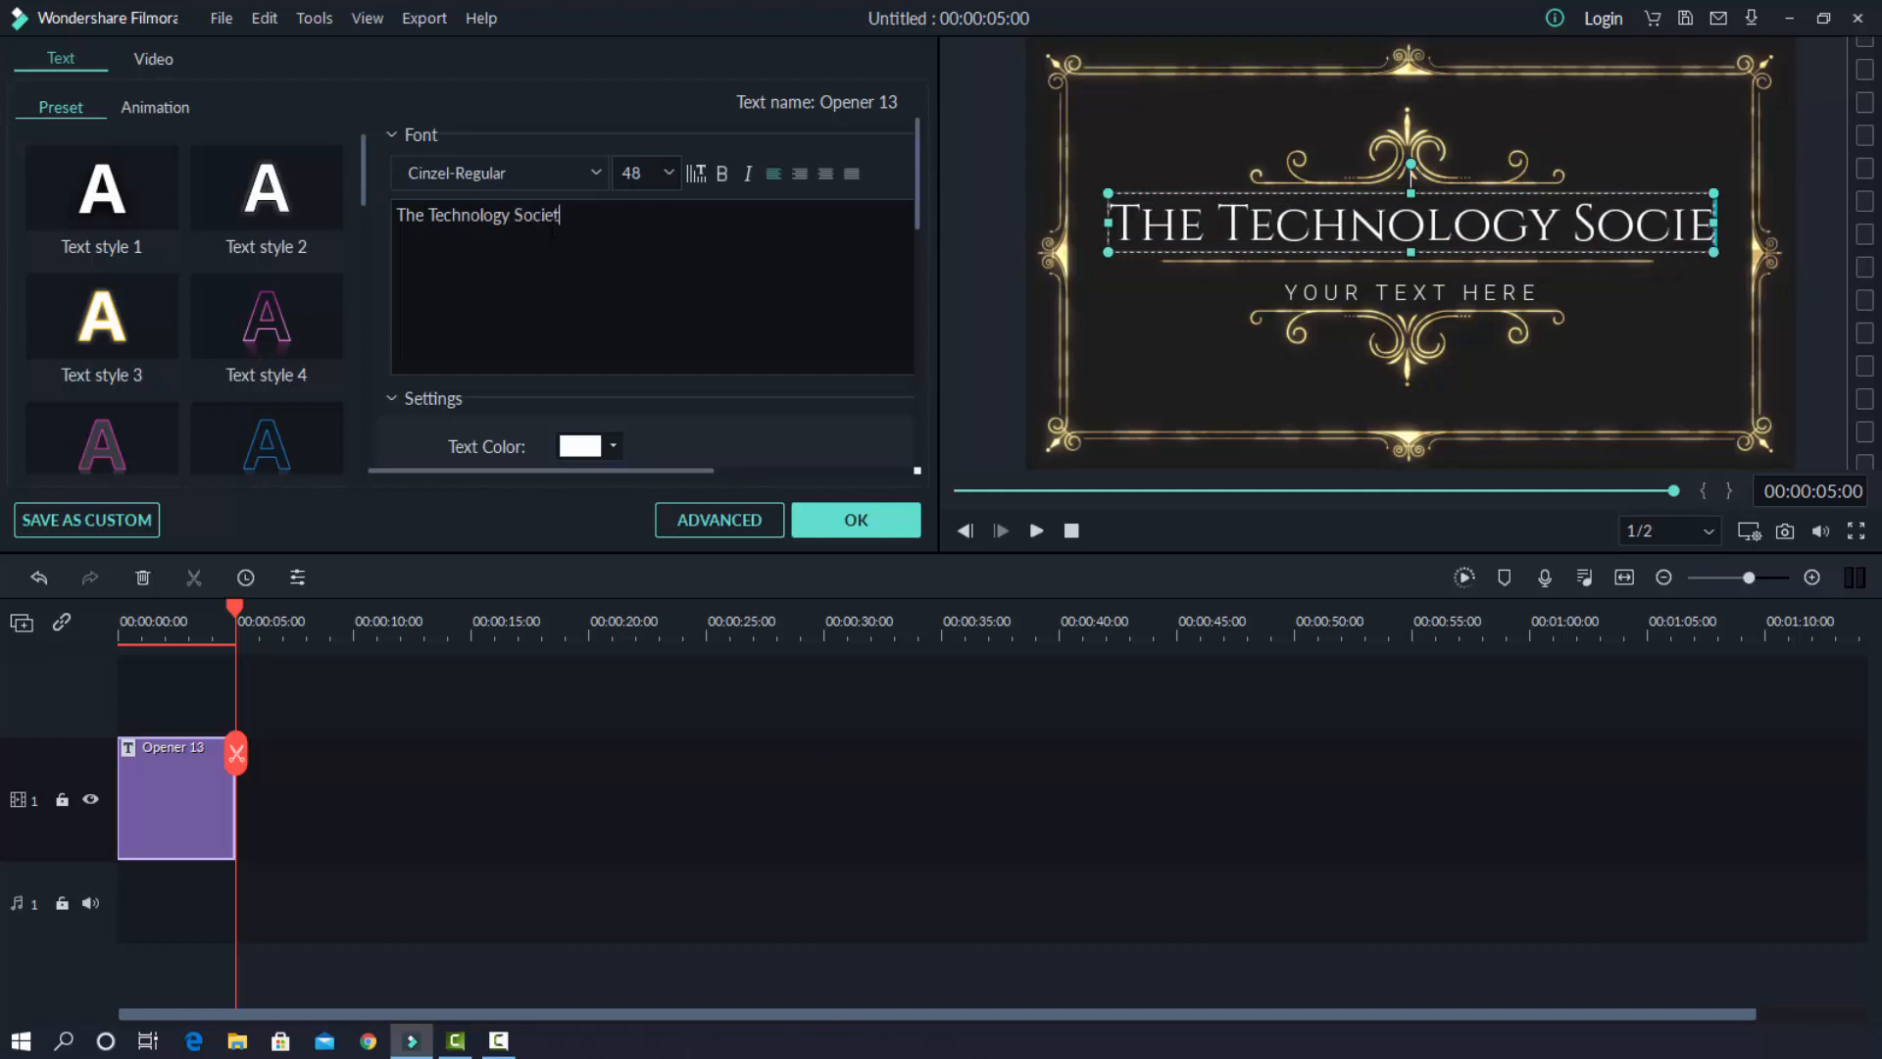
text(y)
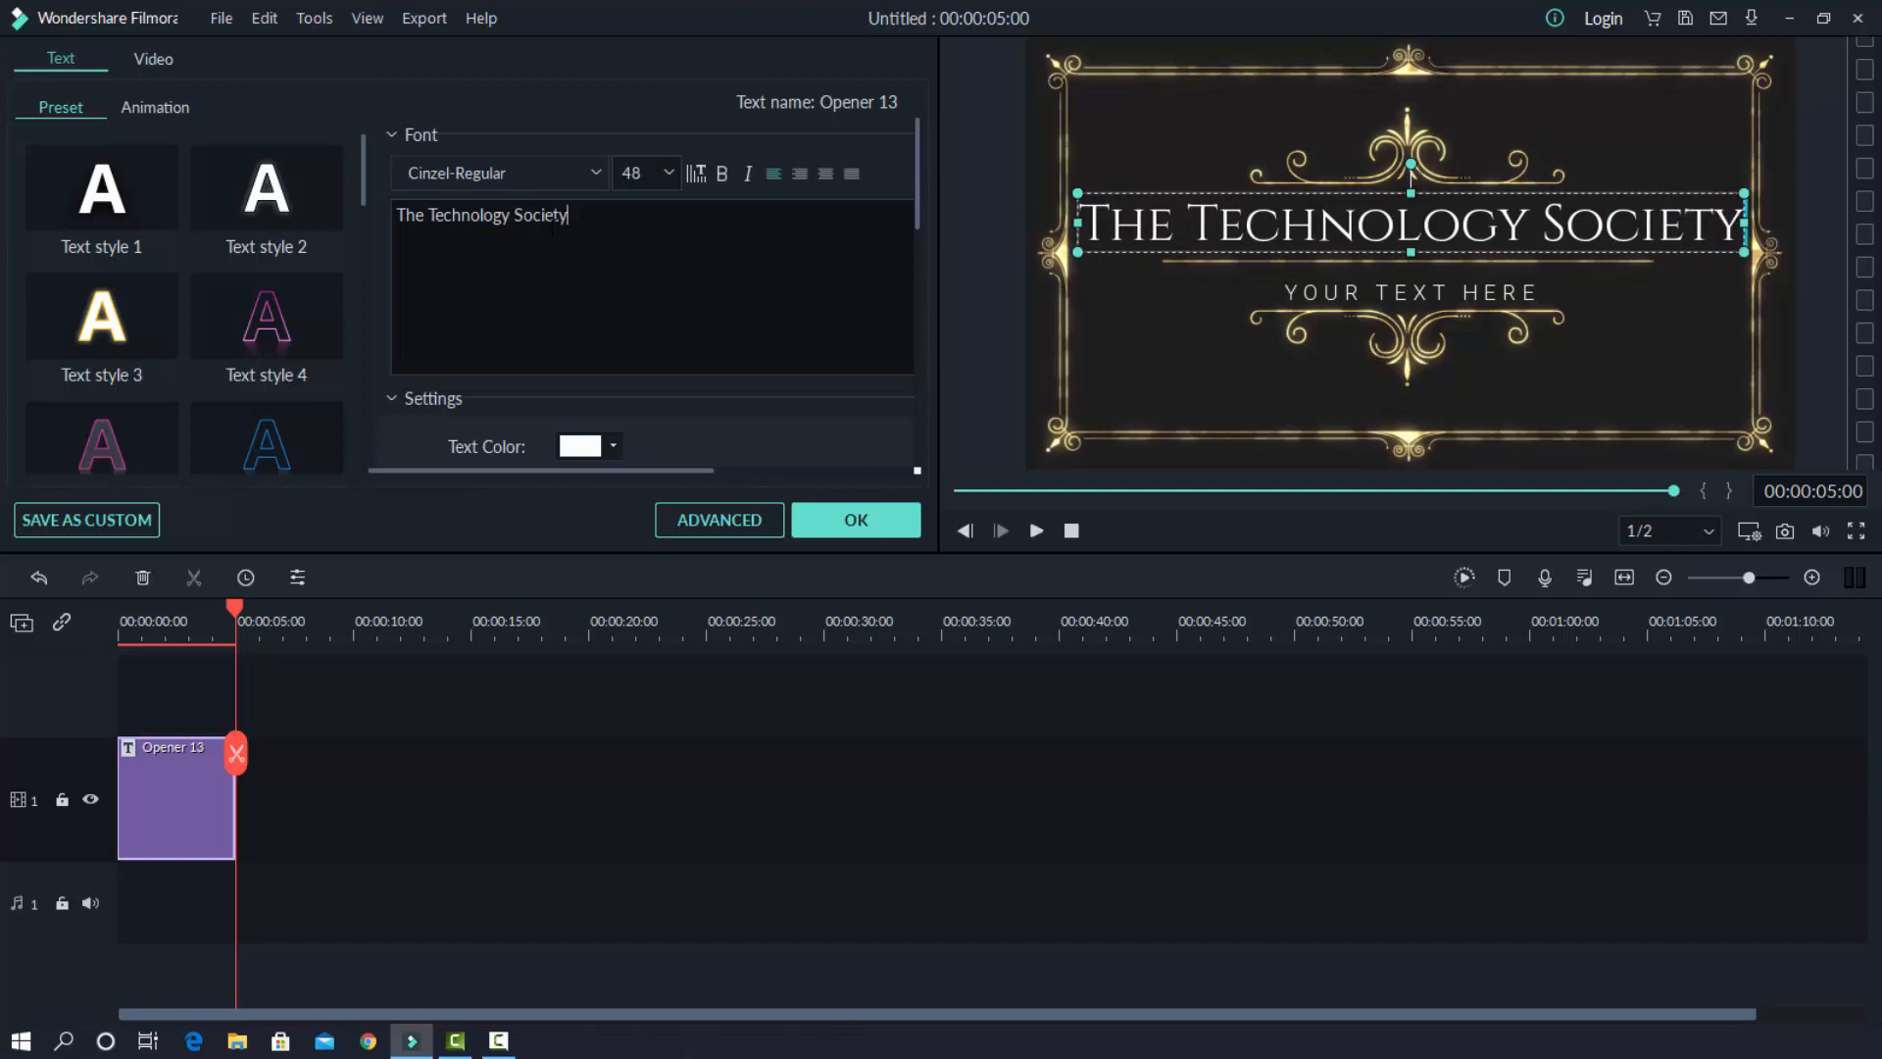
Set the font size of the whole "The Technology Society" title to 40.
key(shift+Left)
key(shift+Left)
key(shift+Left)
drag(567, 215, 386, 204)
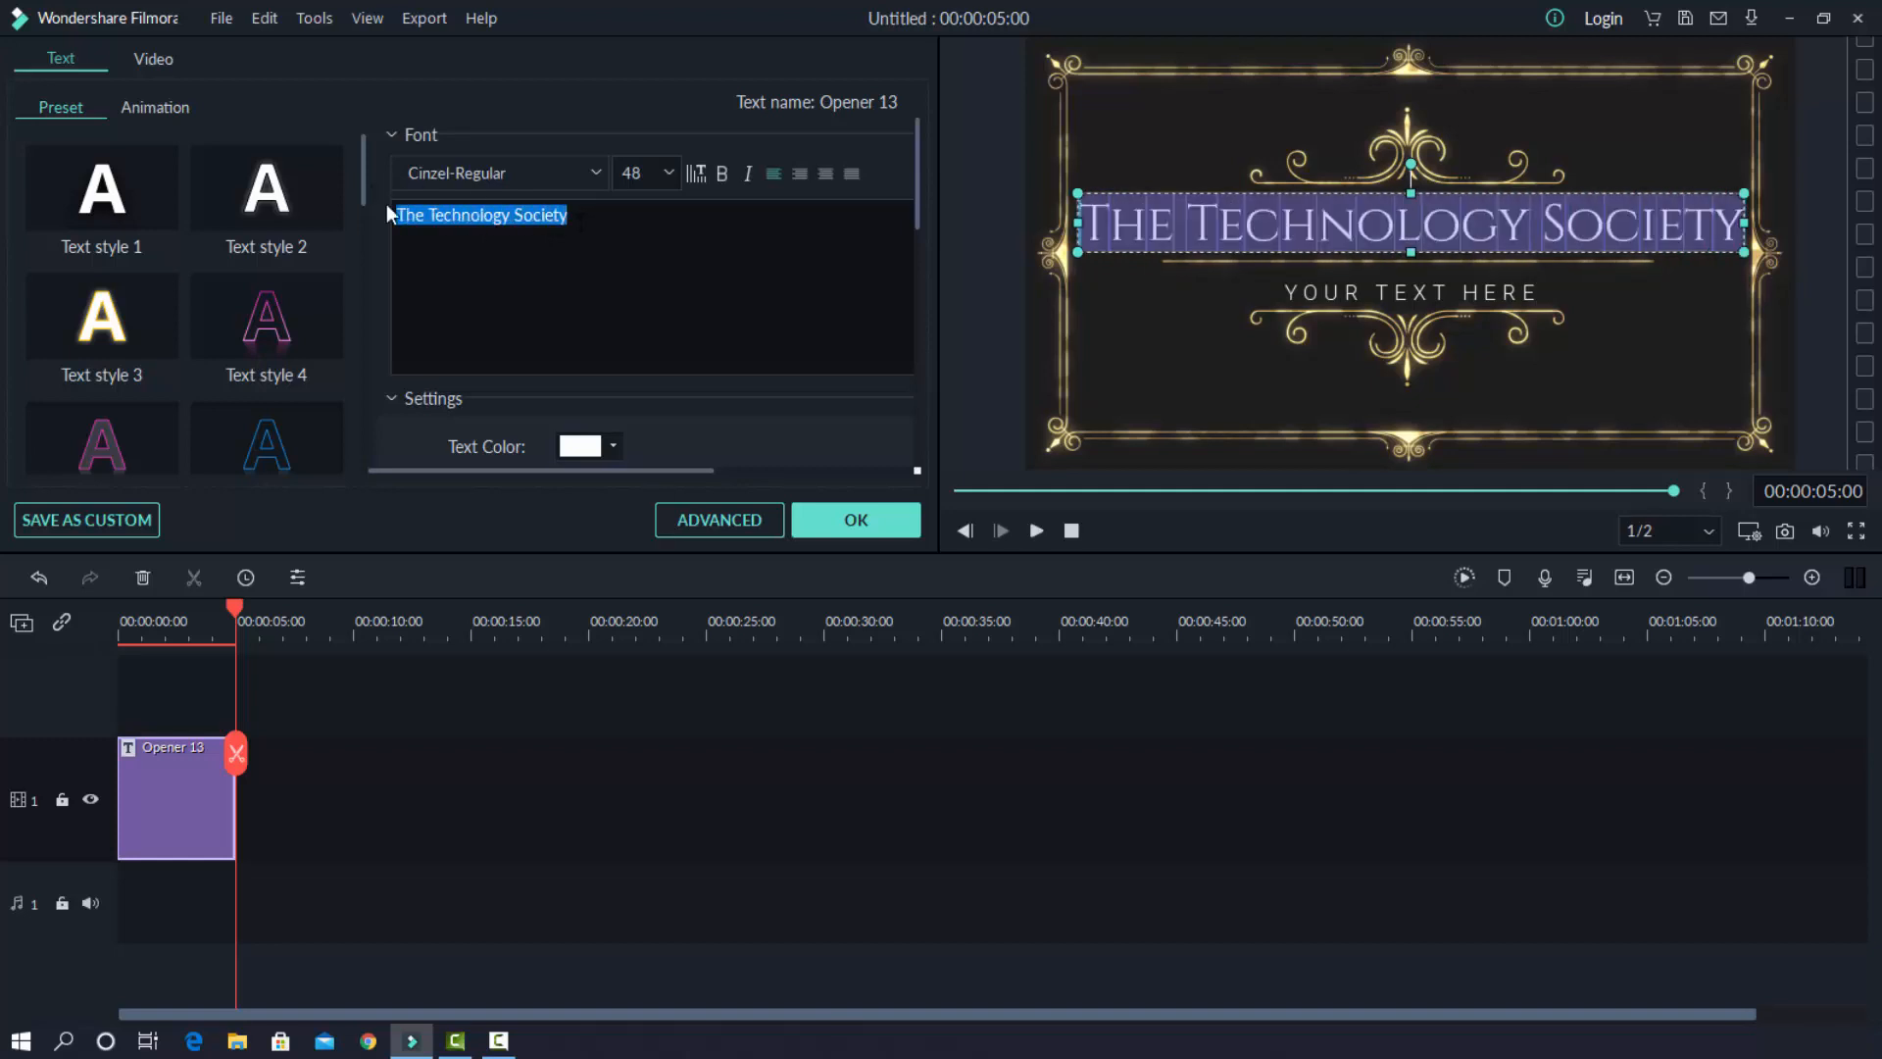
click(663, 175)
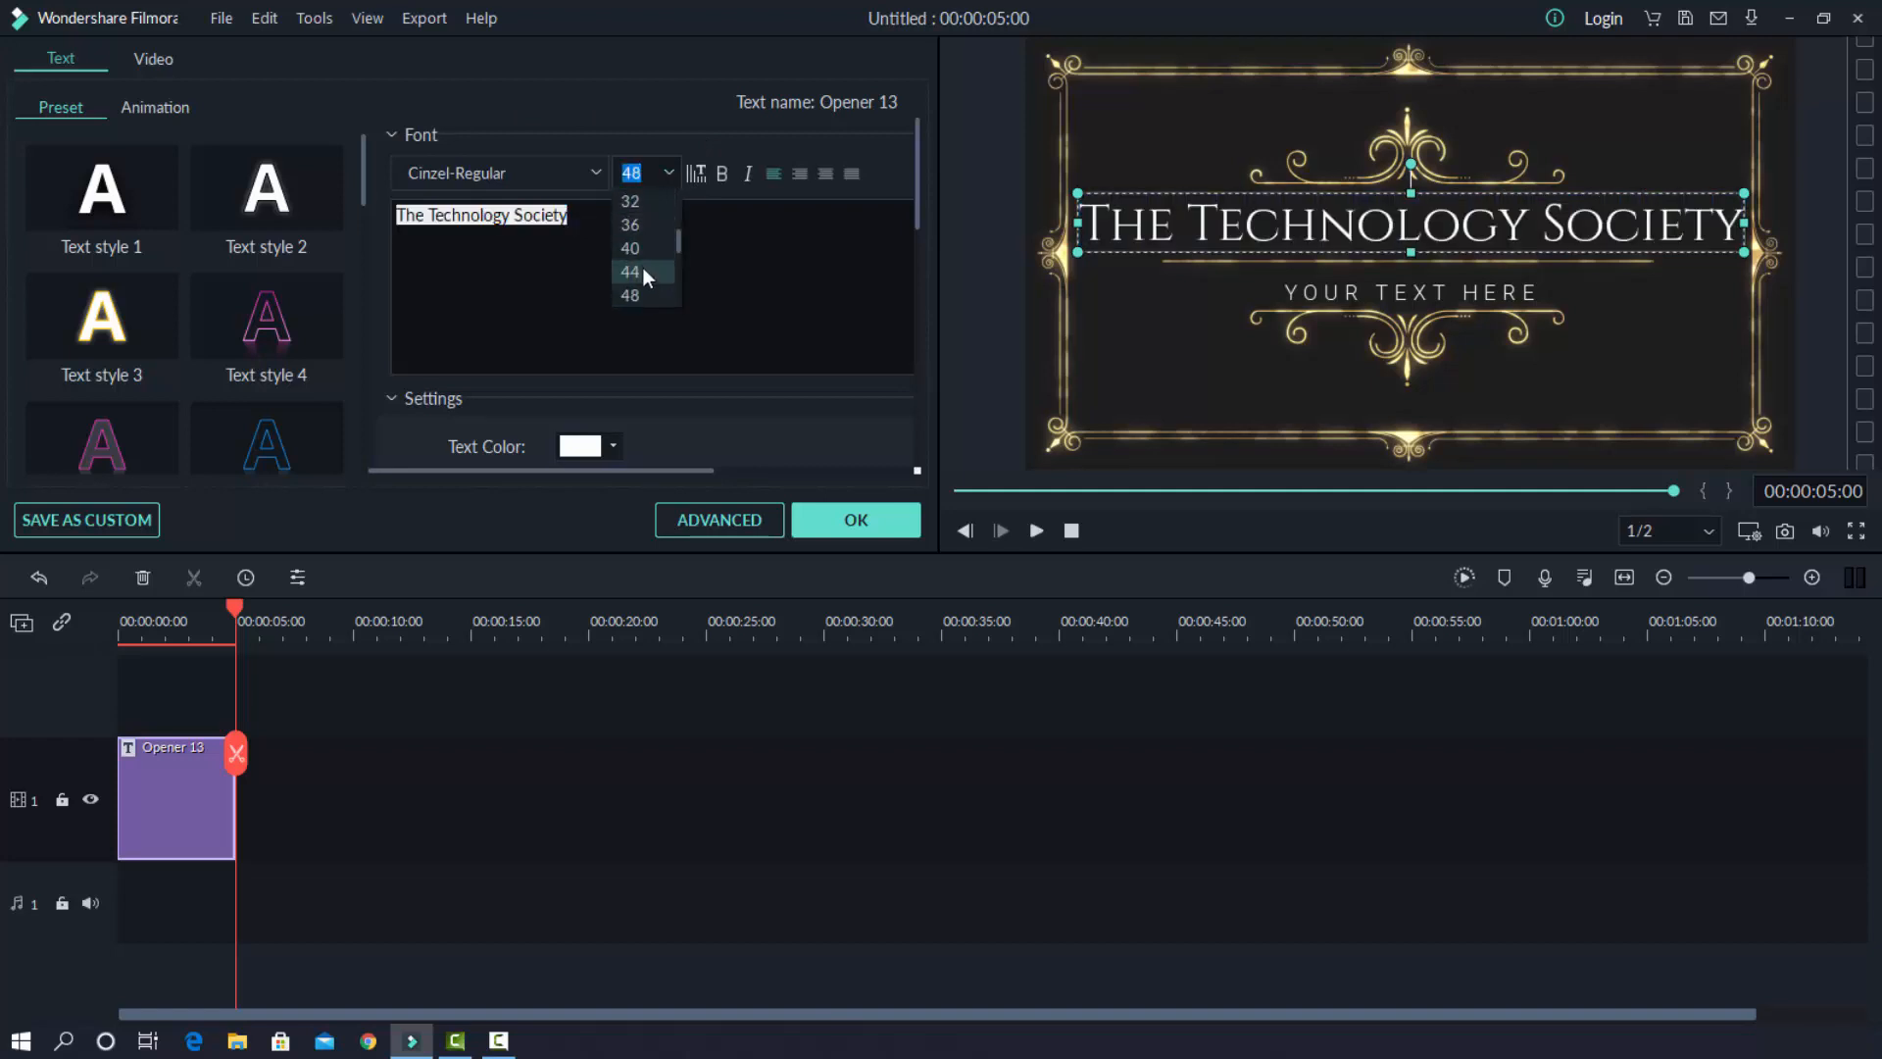
click(637, 230)
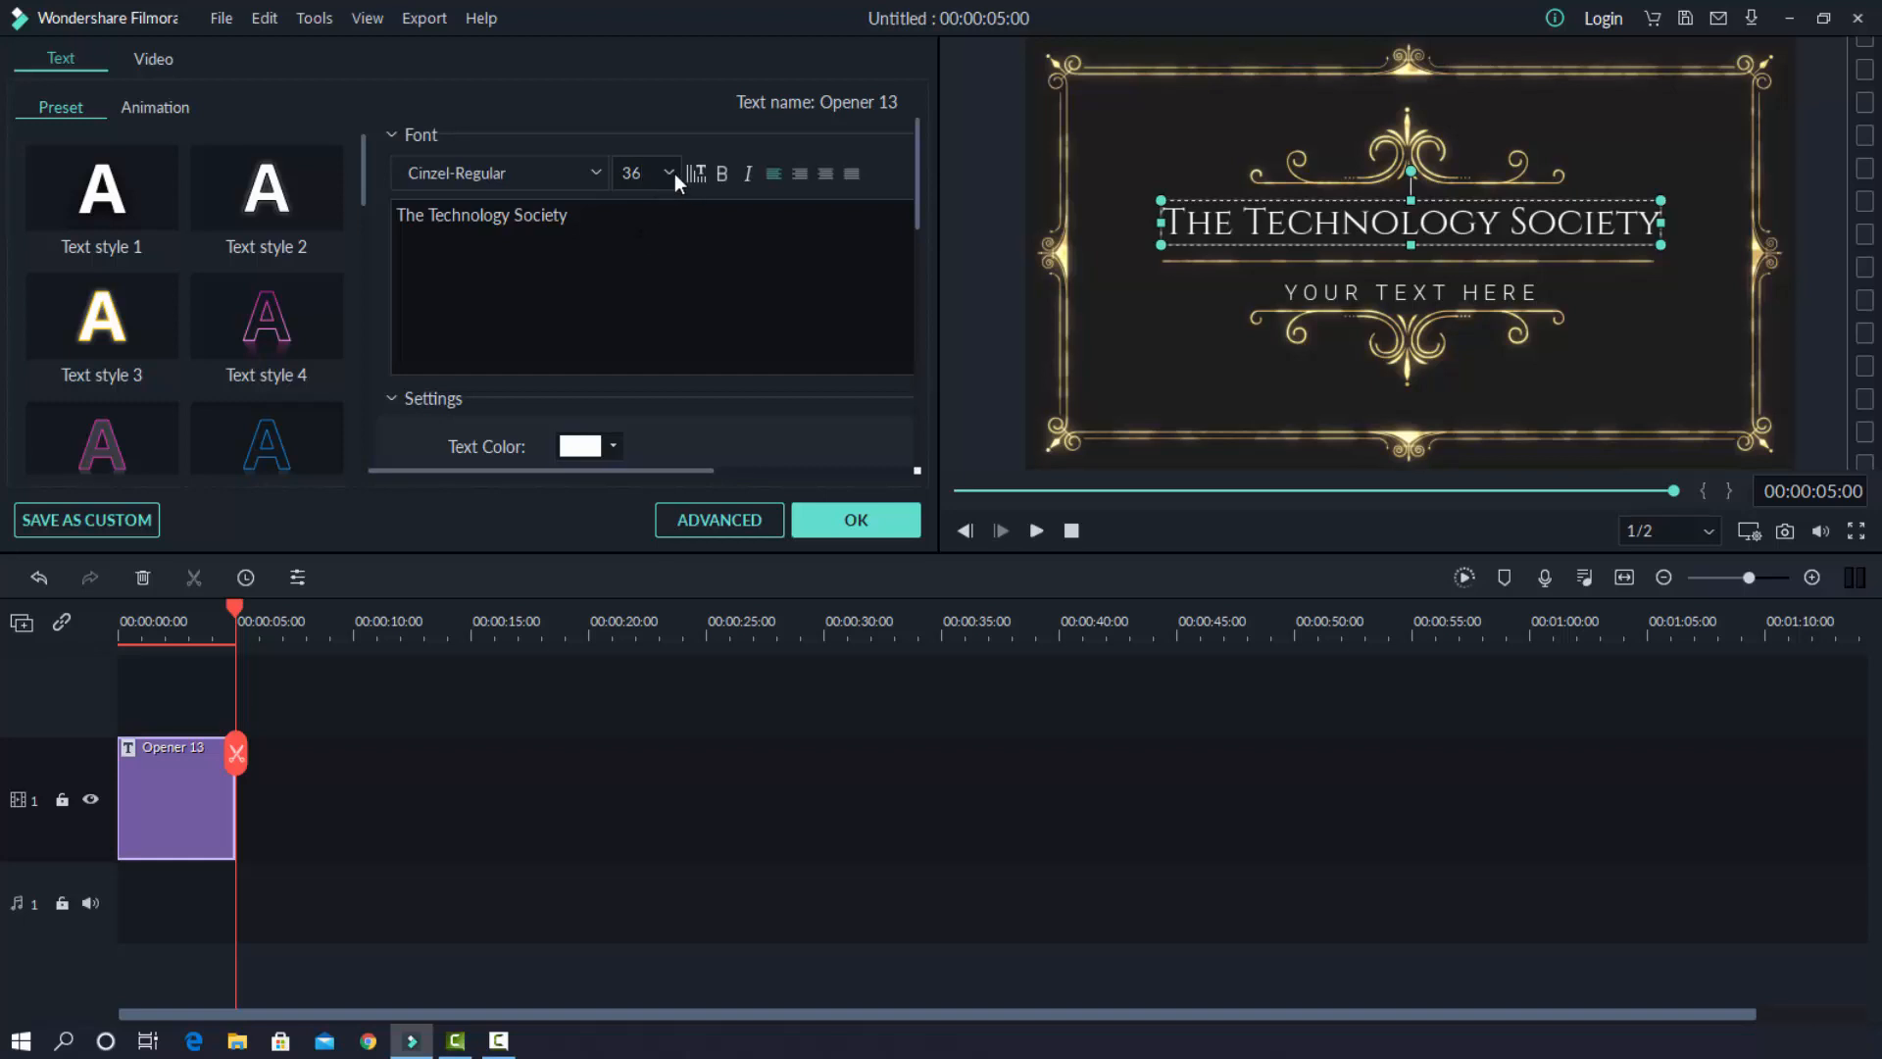
click(673, 174)
click(633, 248)
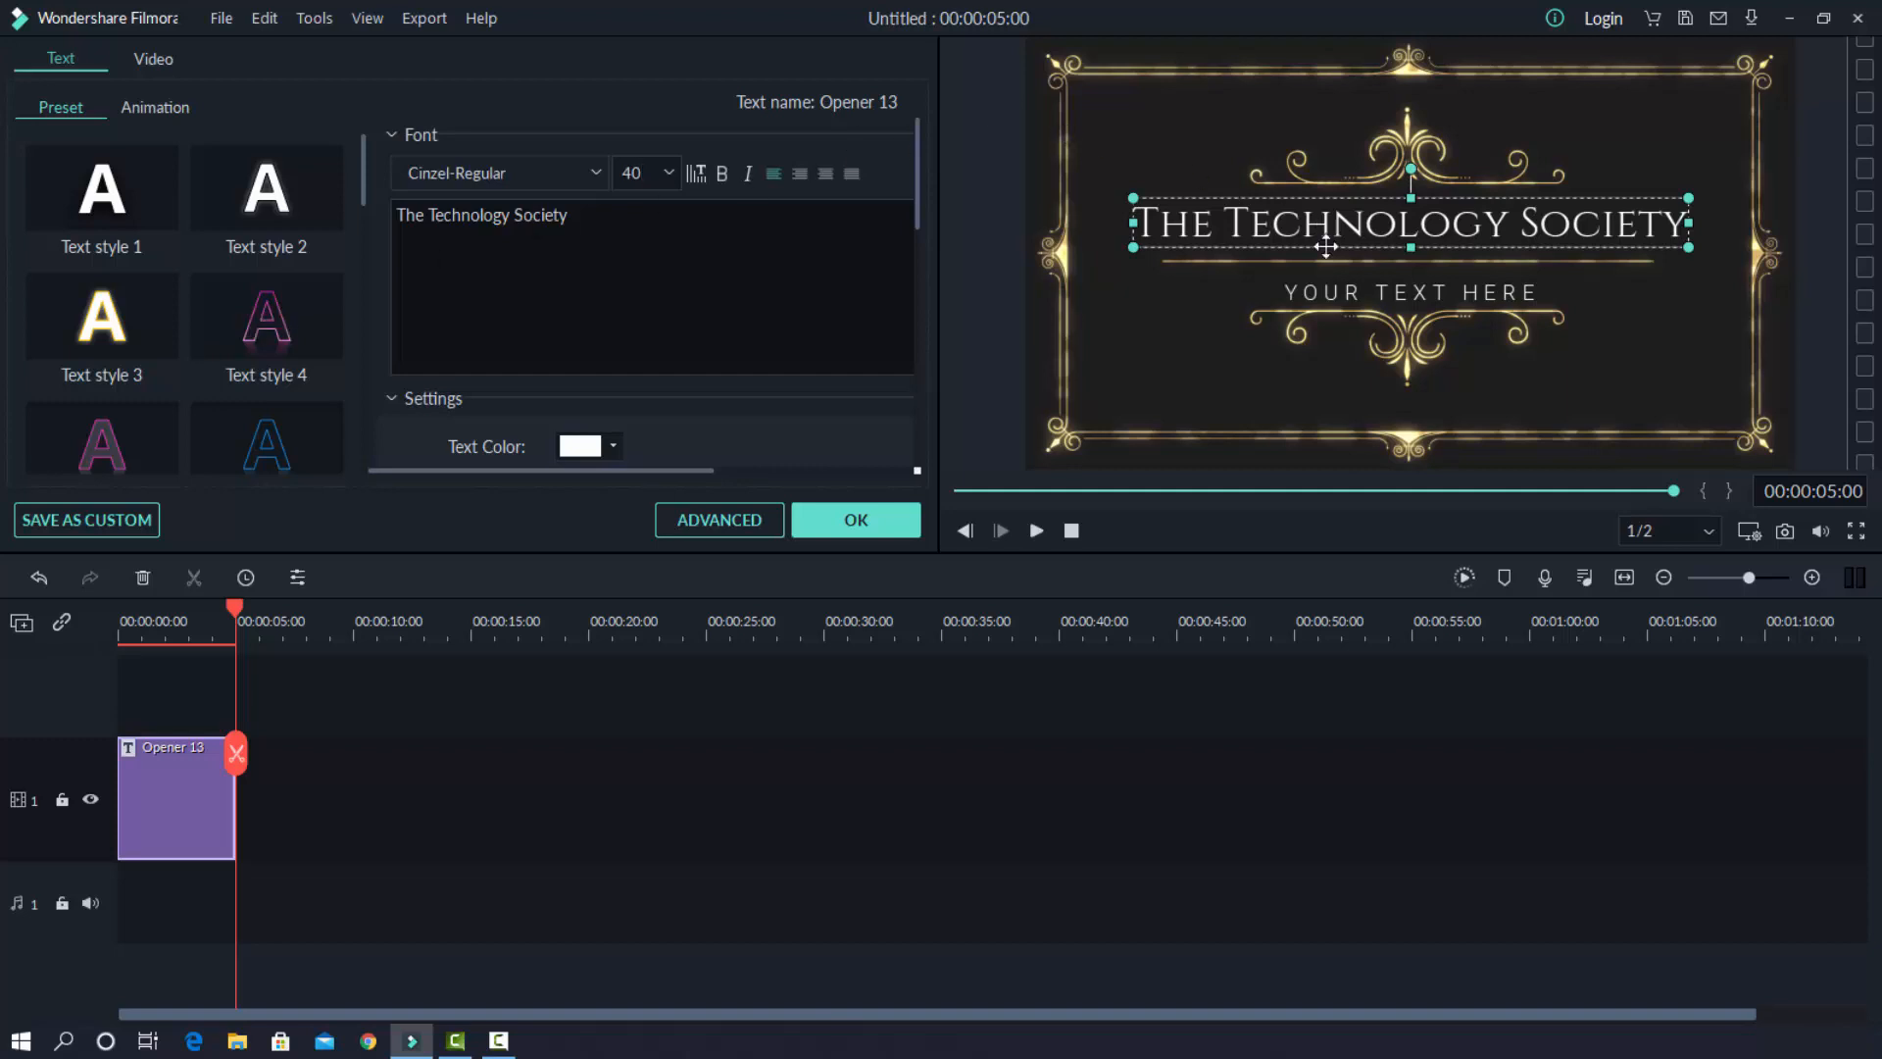
Replace the opener's placeholder subtitle below the dividing line with "MKBHD".
click(1349, 292)
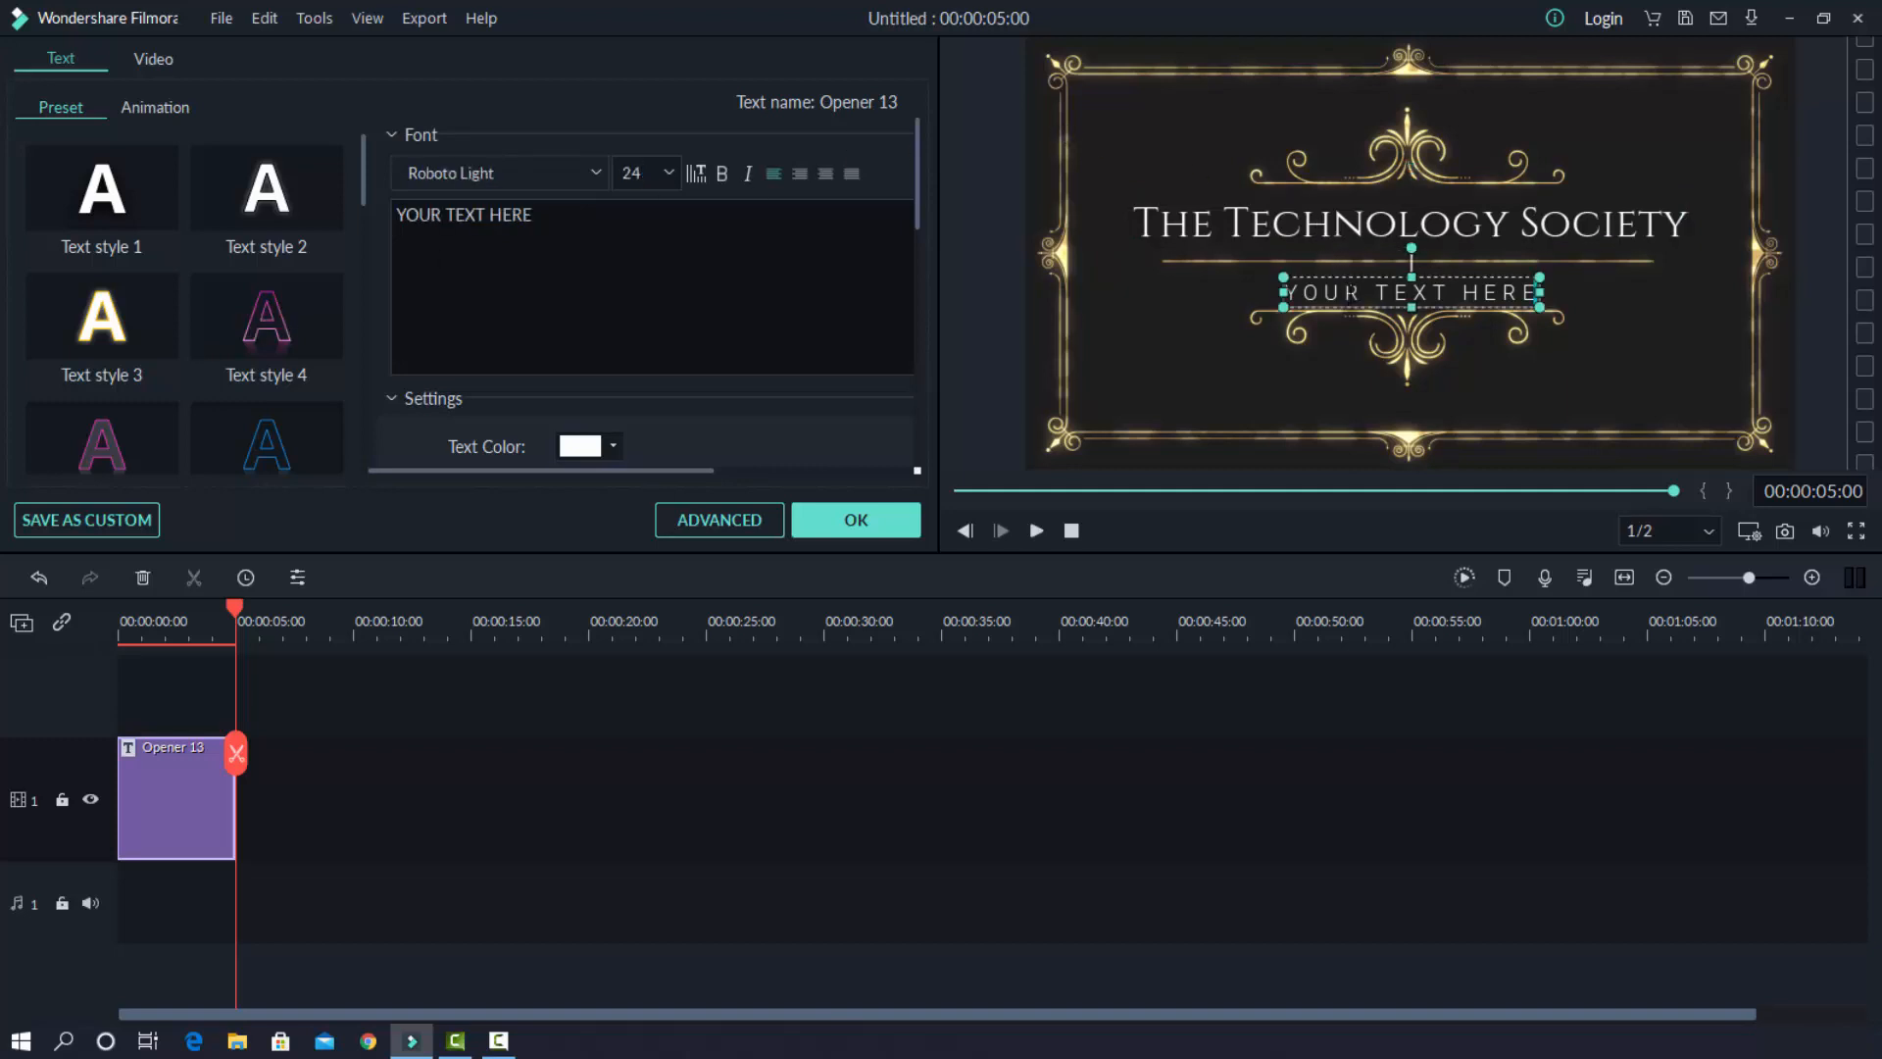
triple_click(572, 227)
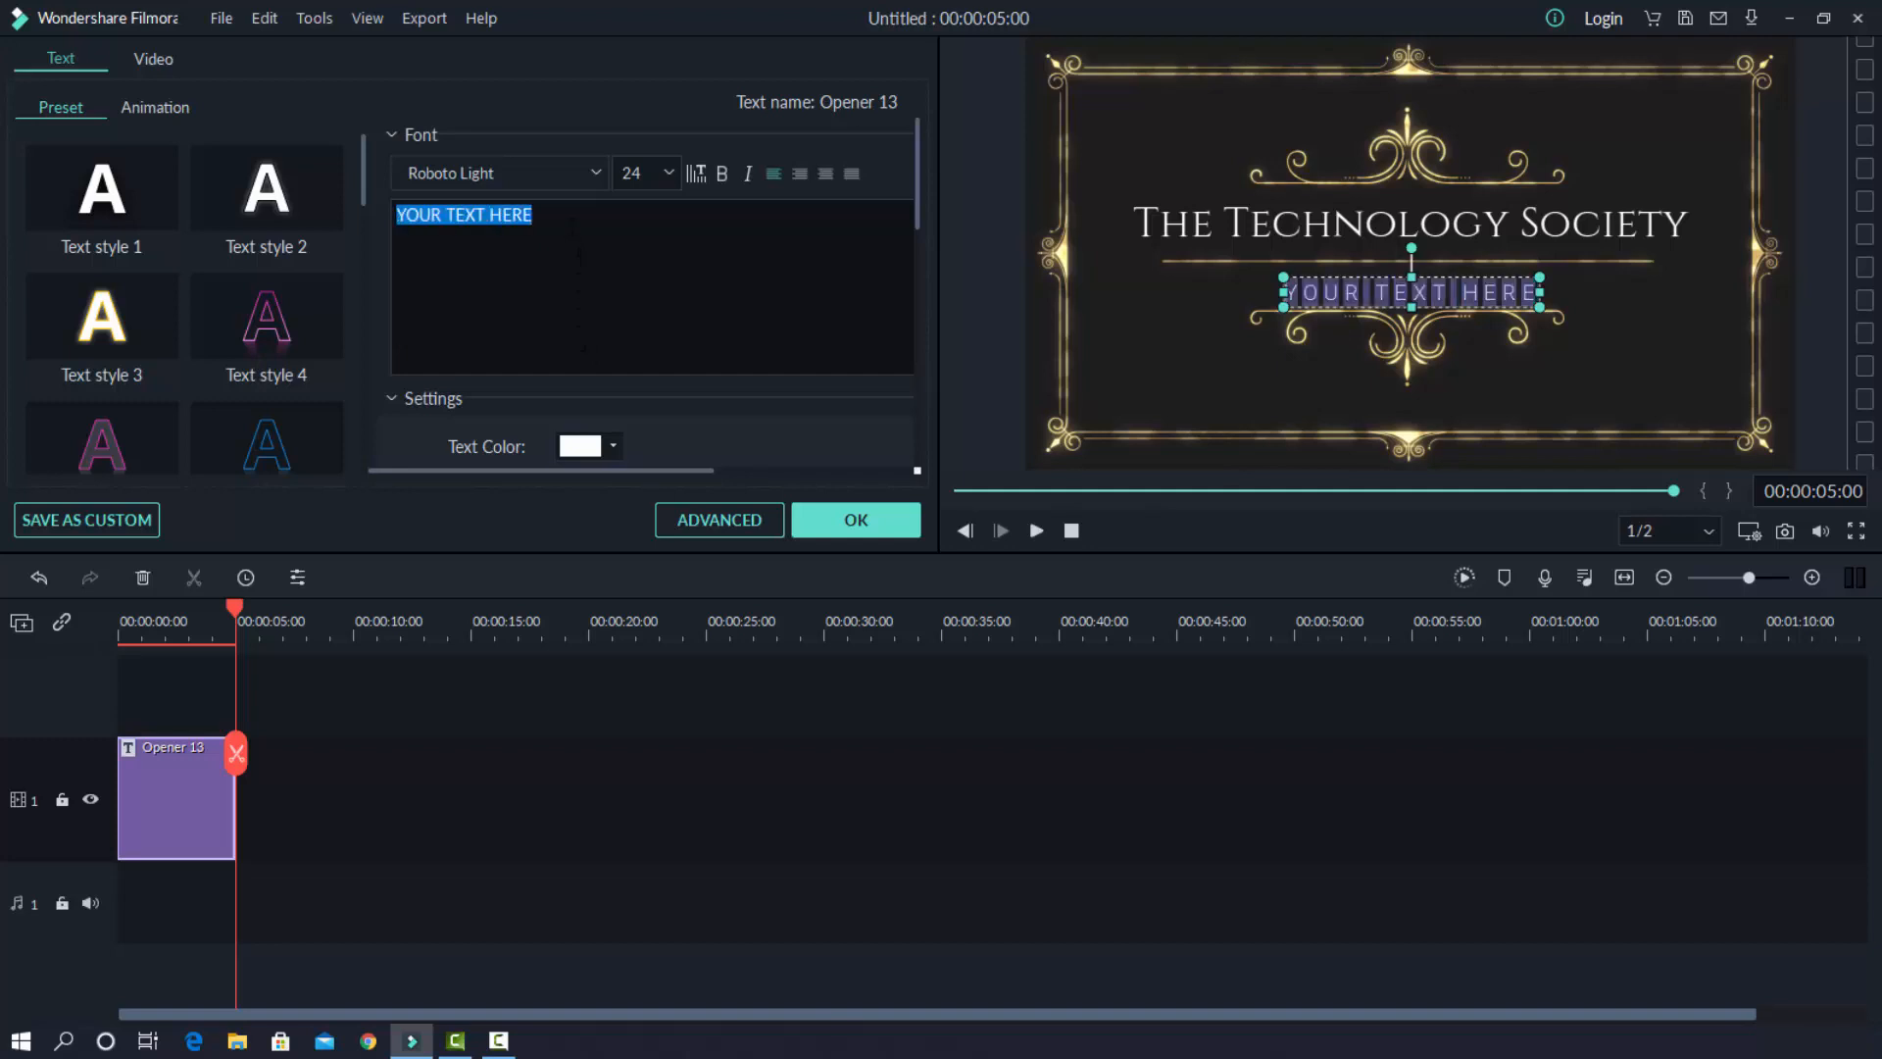
key(BackSpace)
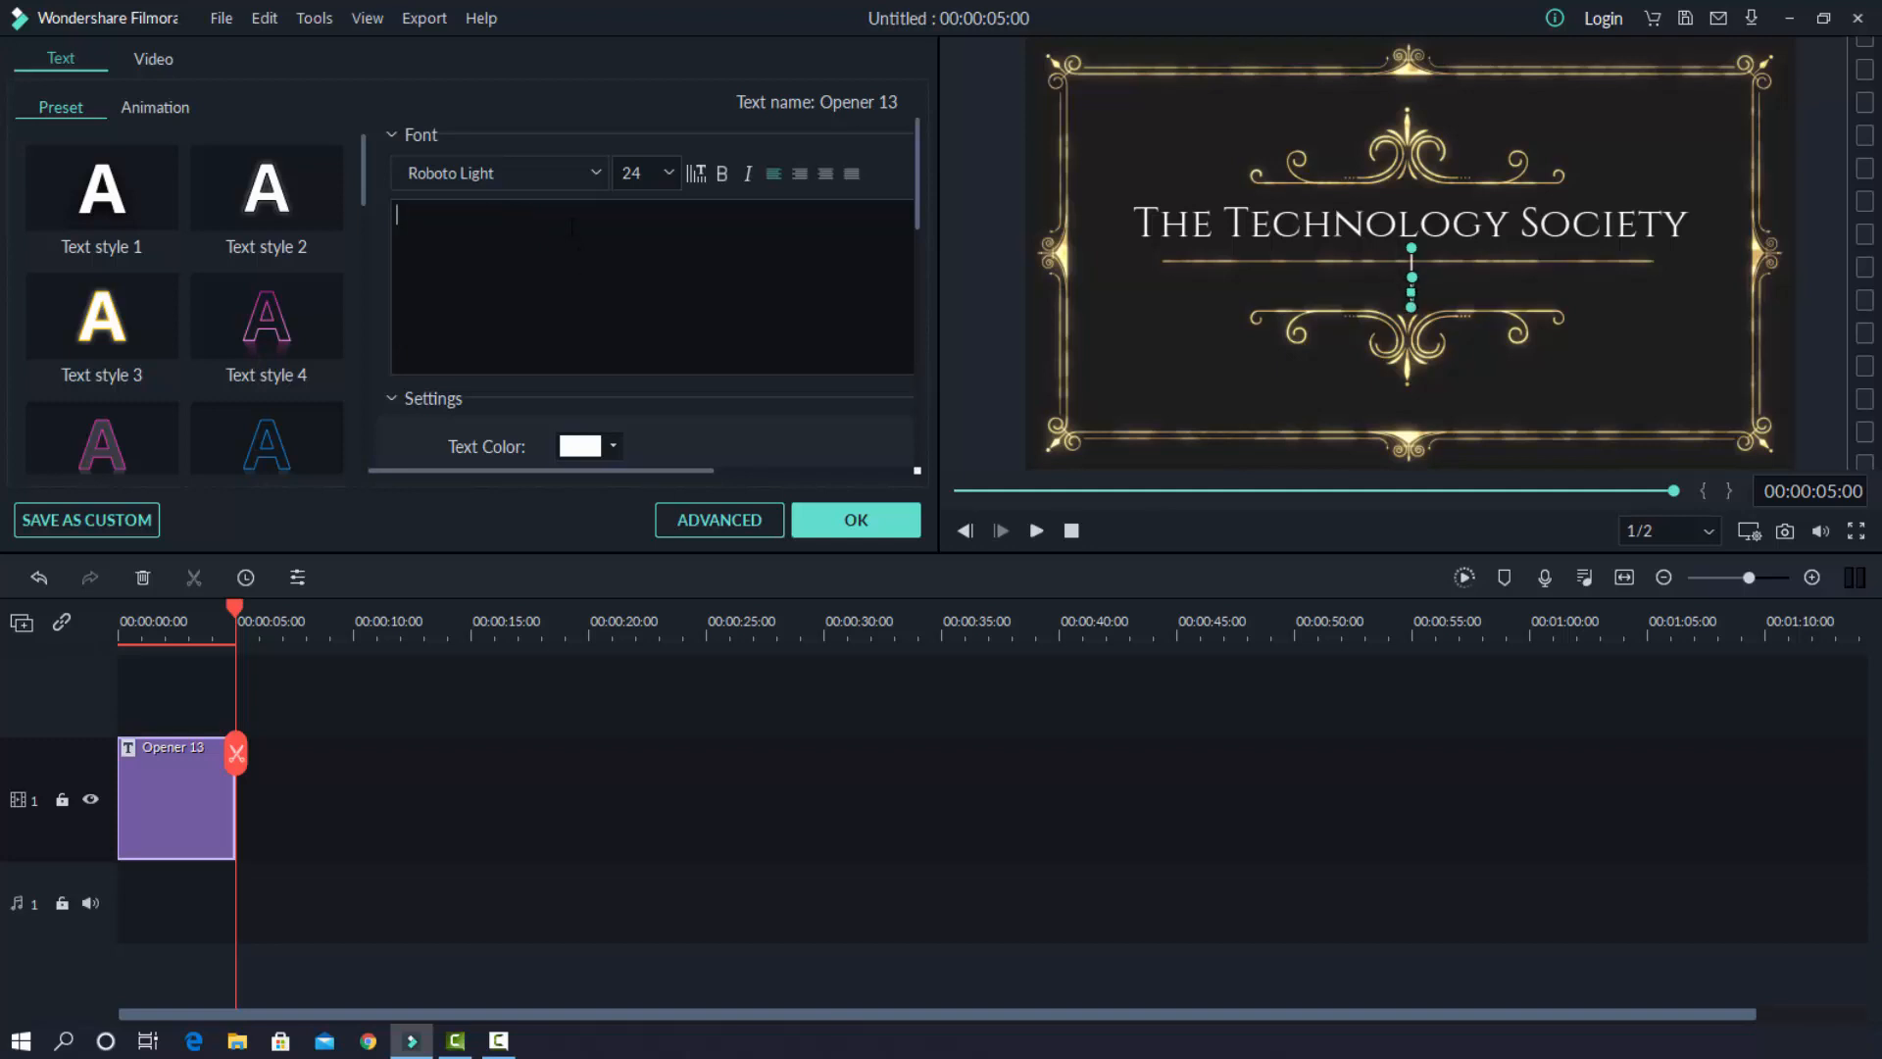
text(MKB)
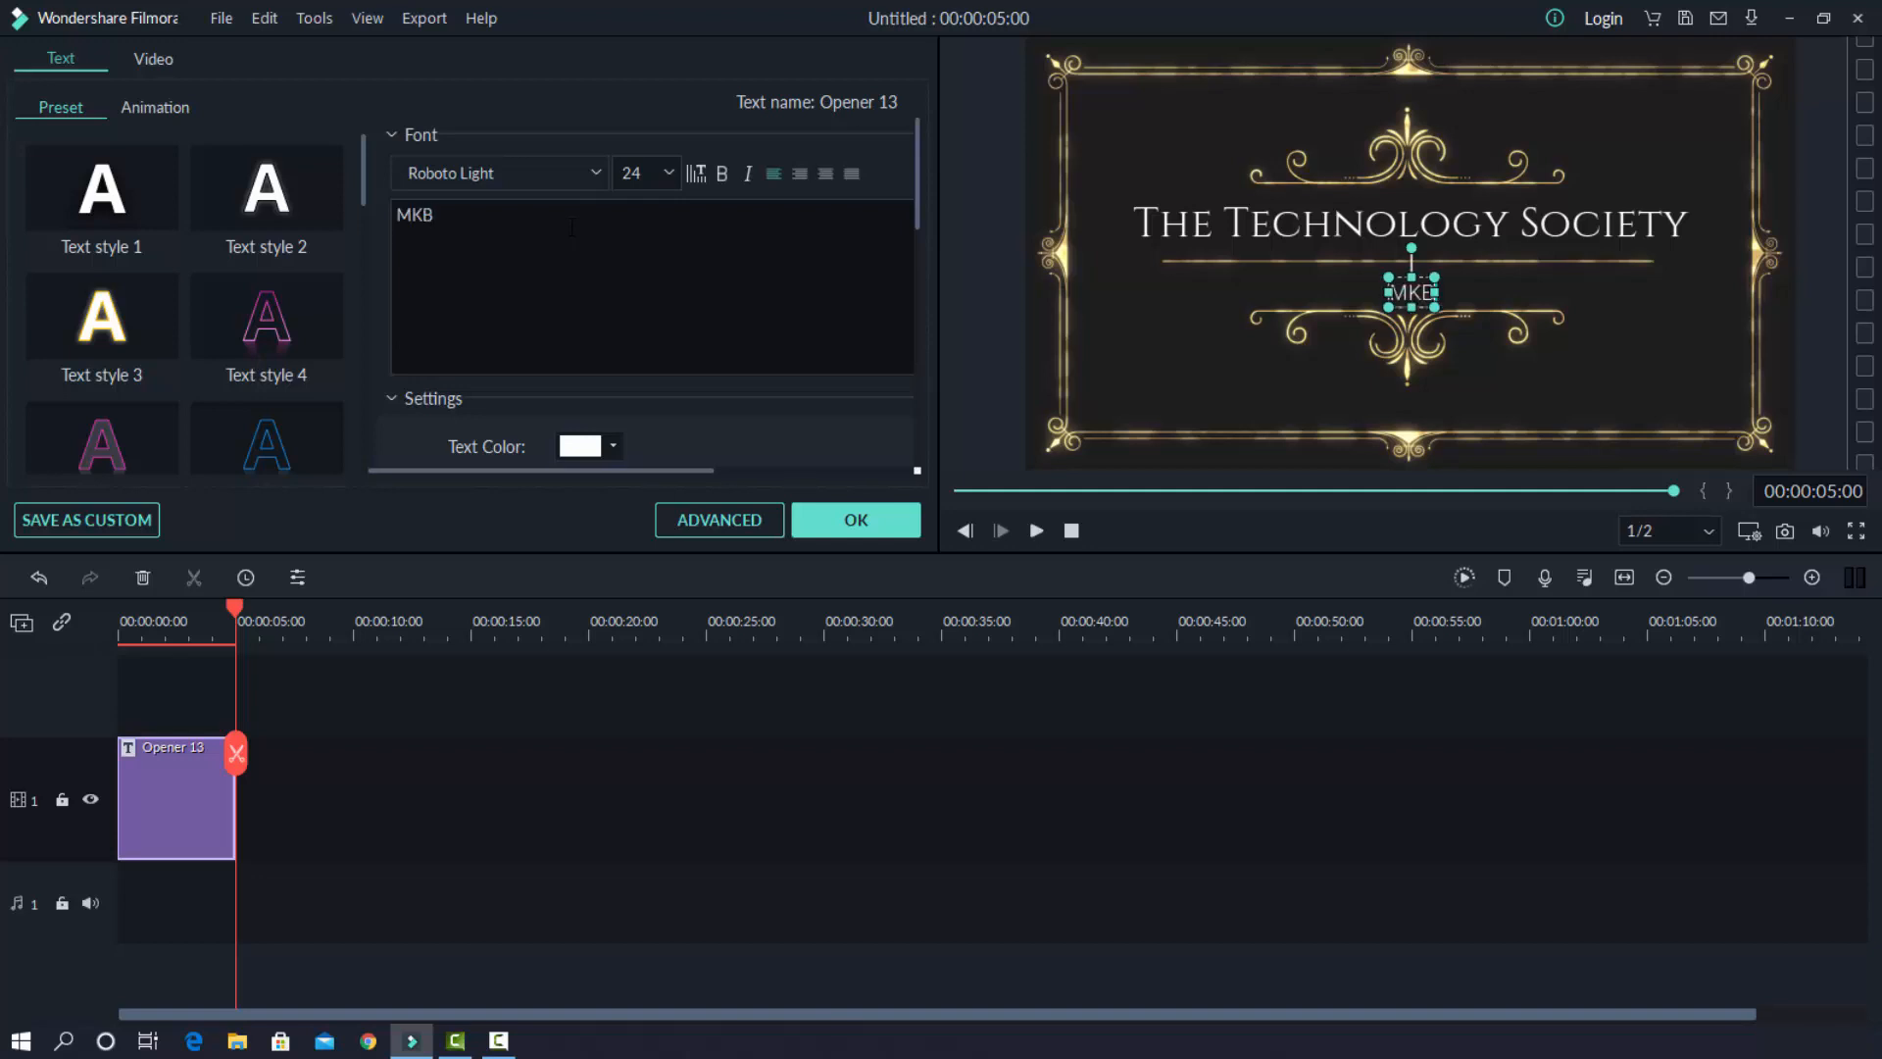
text(HD)
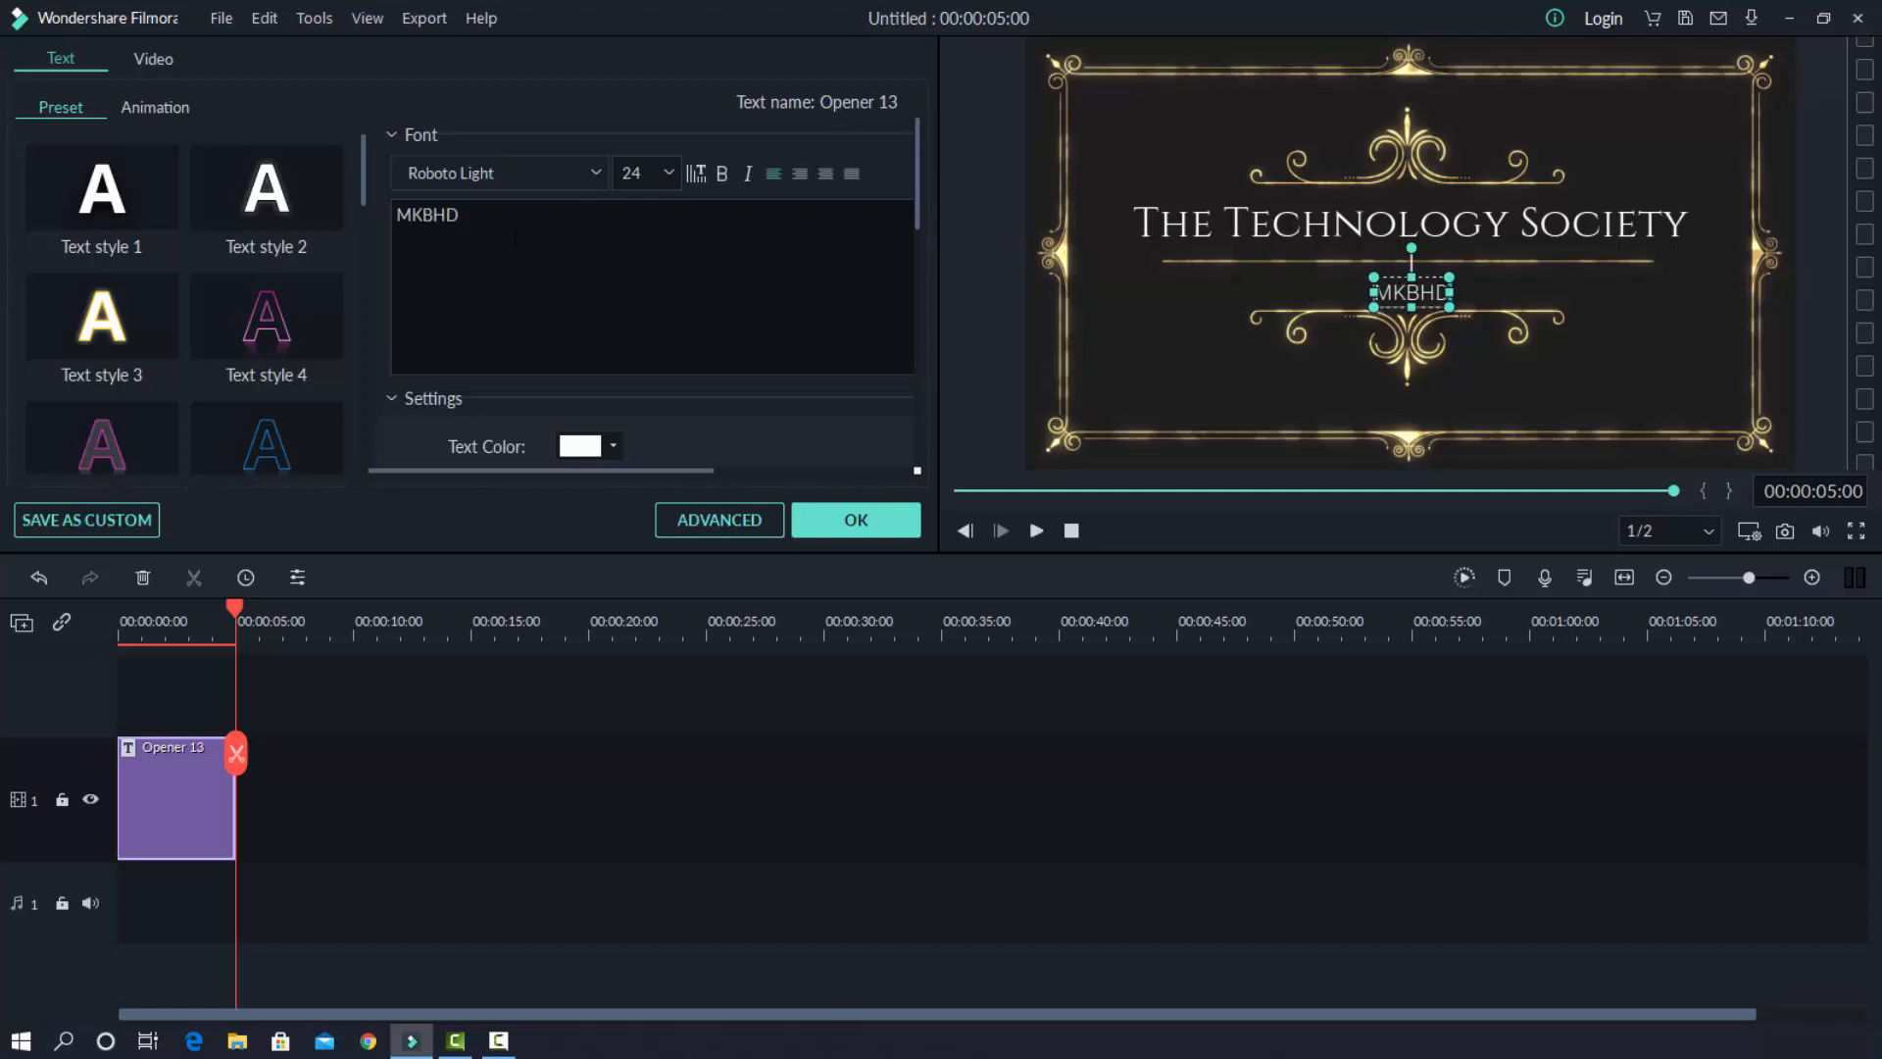
Make the "MKBHD" subtitle bold at size 36, move it slightly upward within the frame, and accept the title edits.
drag(461, 215, 396, 215)
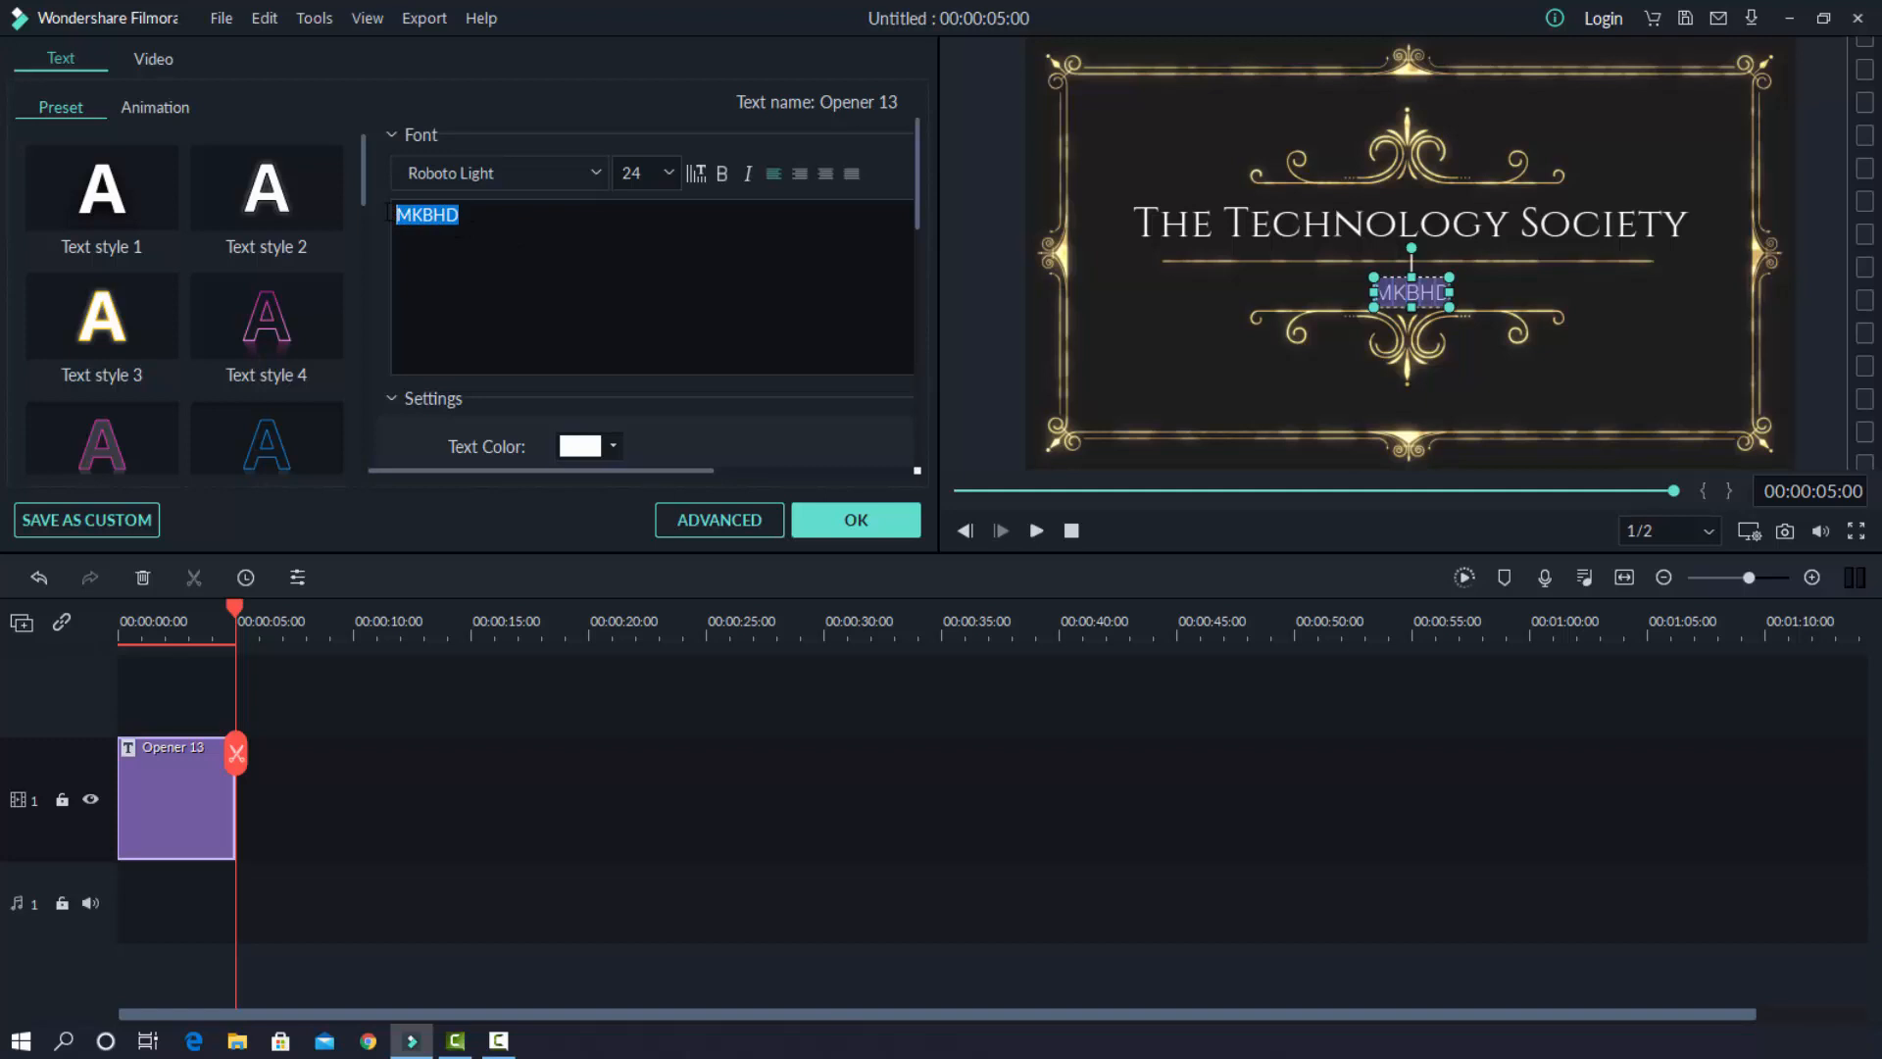
click(667, 167)
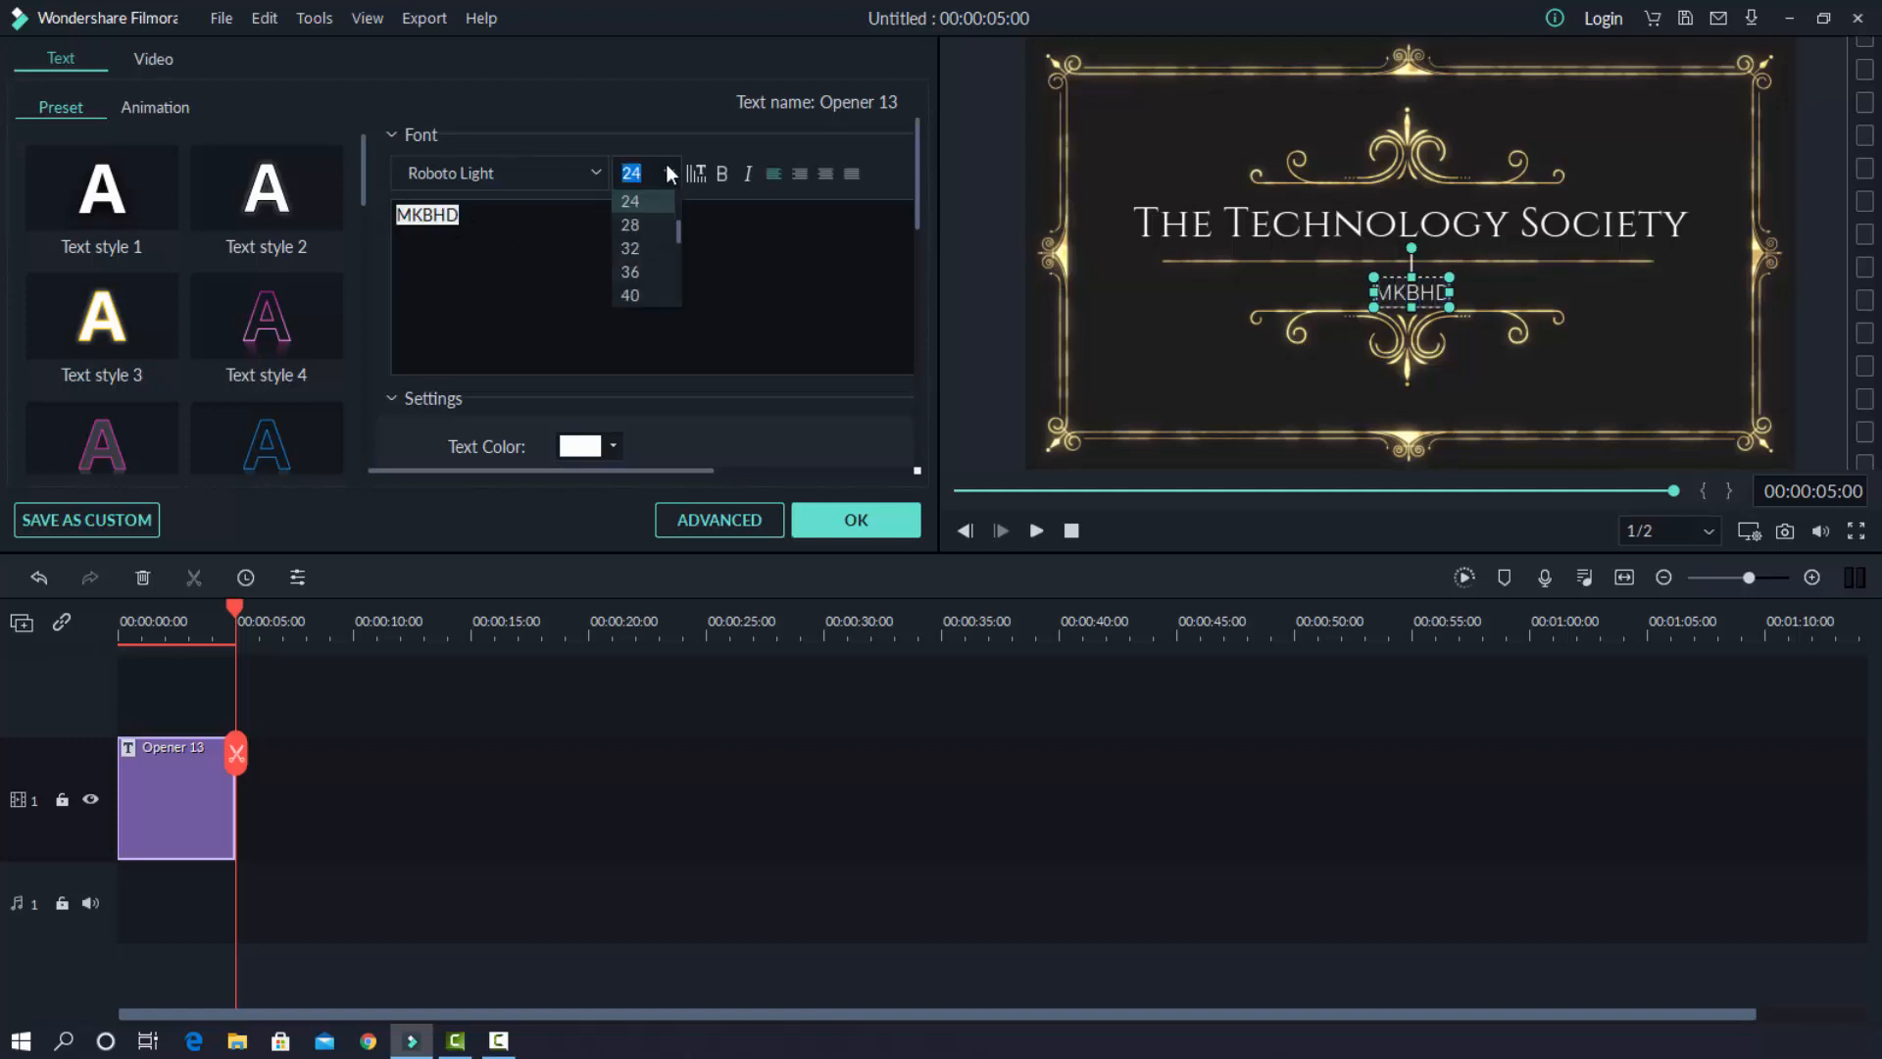
click(645, 272)
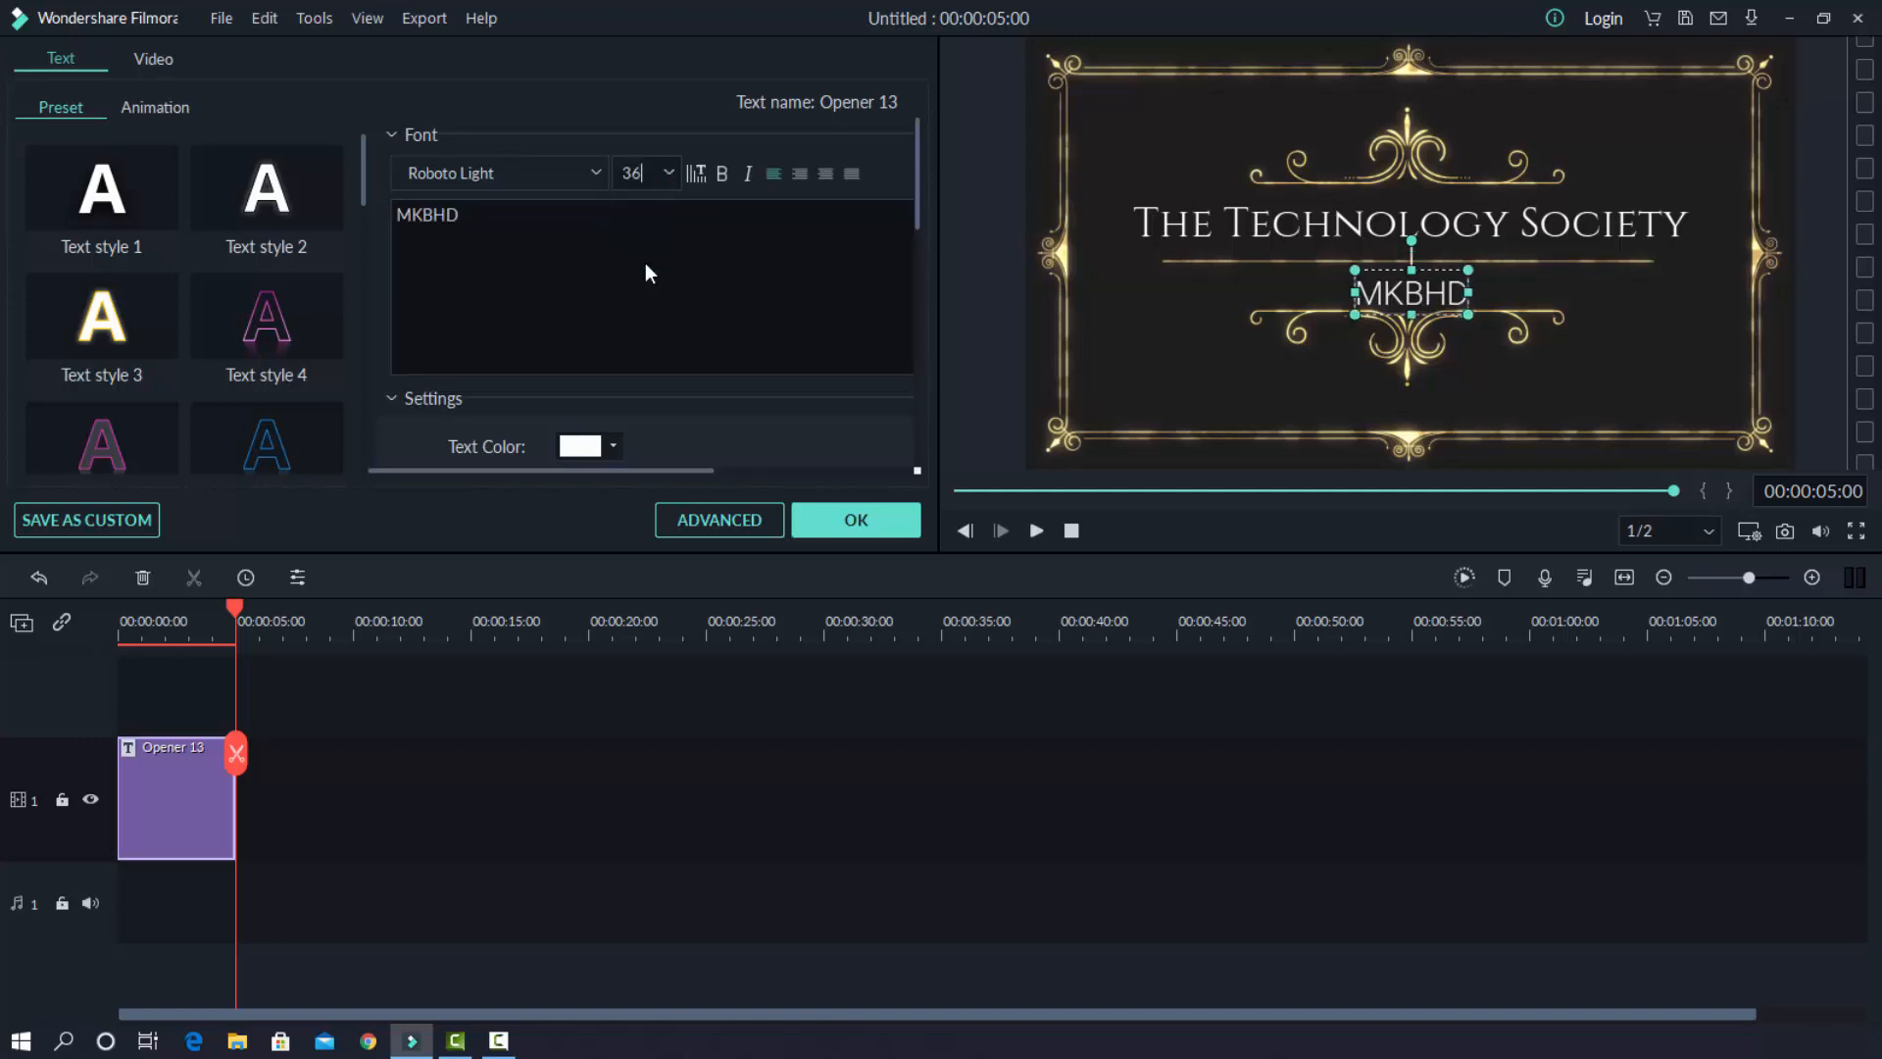
click(721, 175)
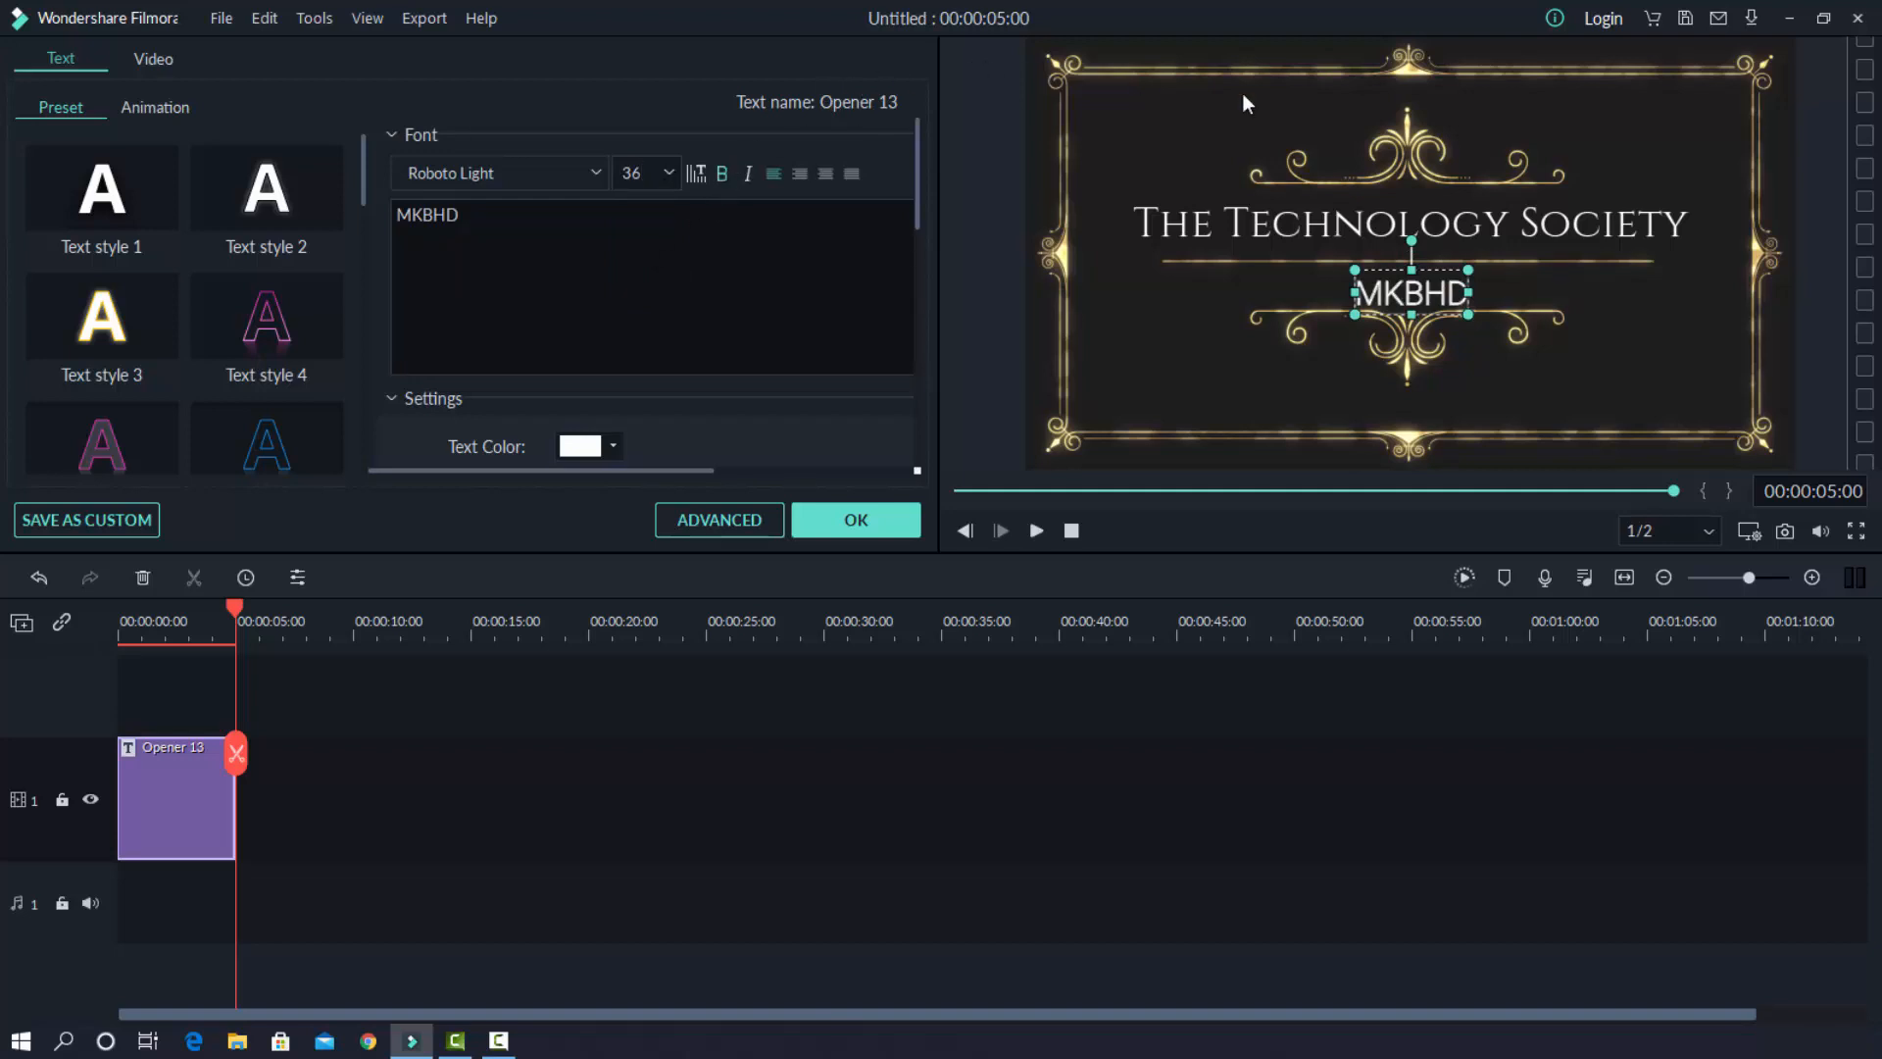
drag(1427, 302, 1423, 292)
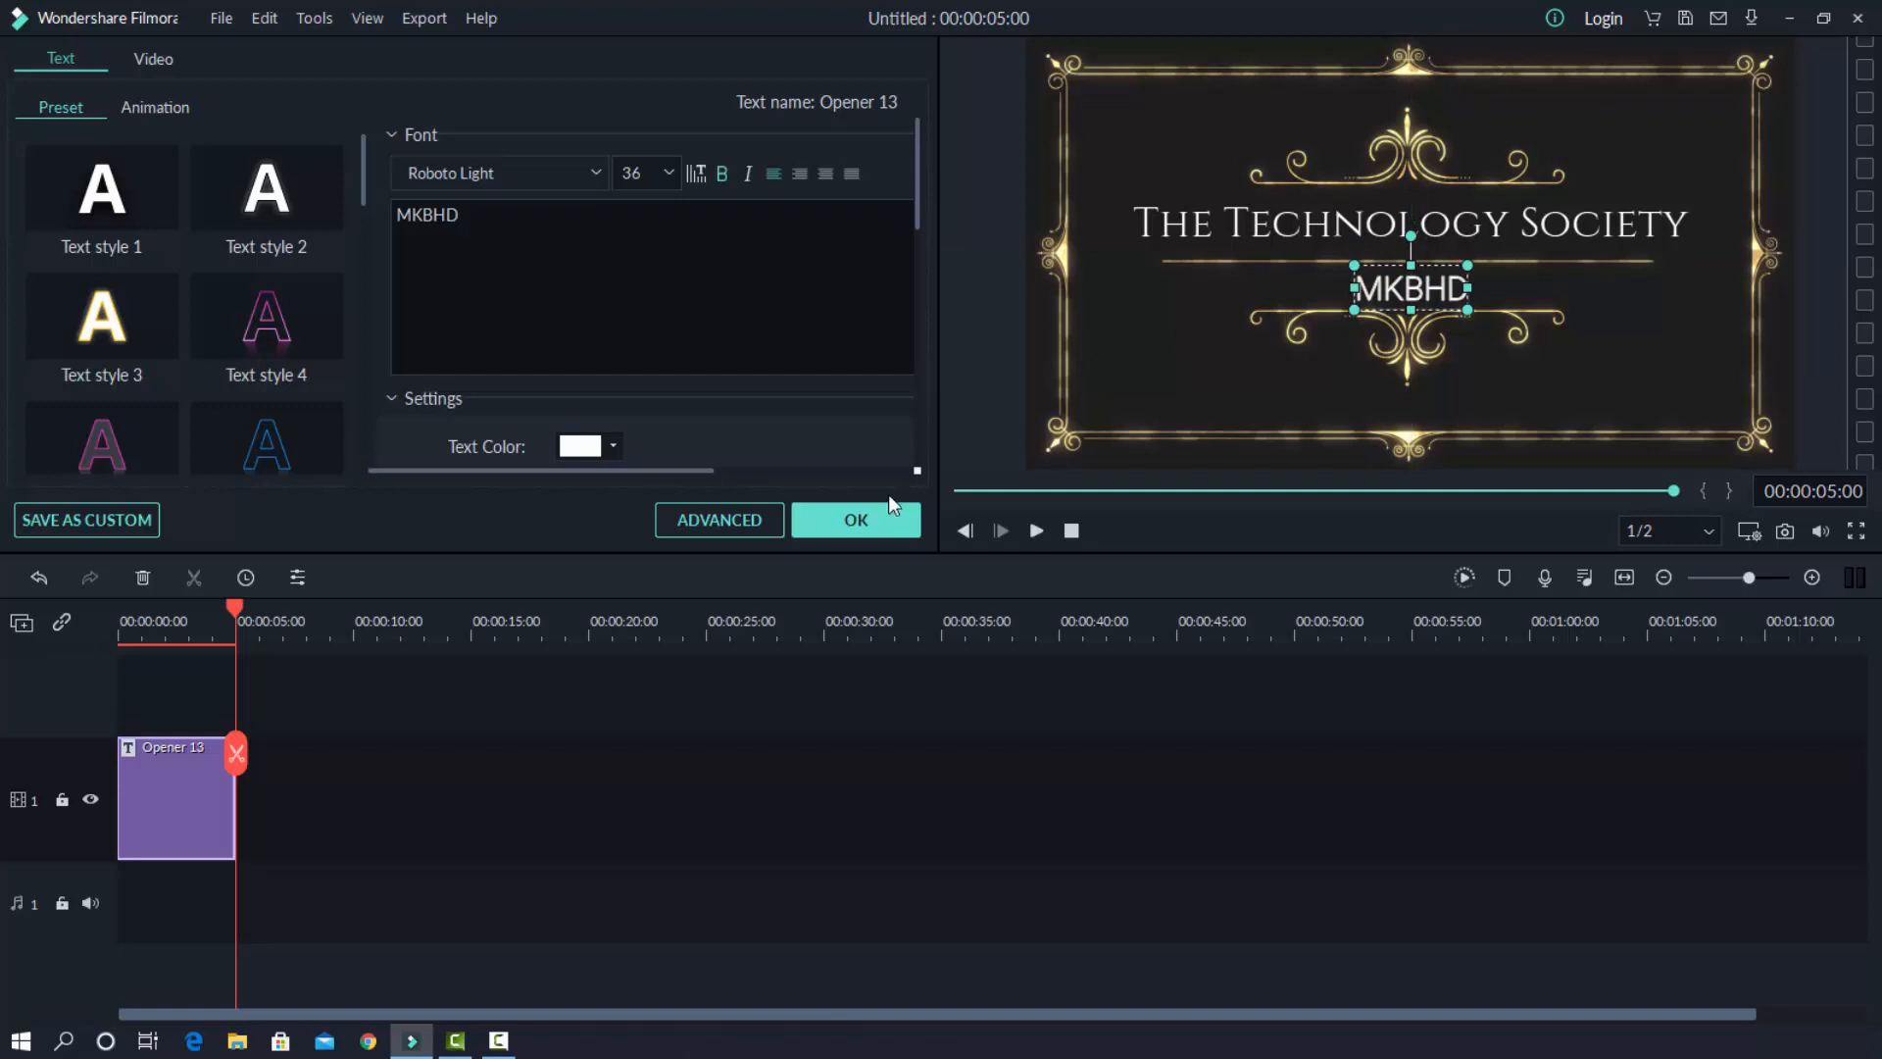
click(881, 509)
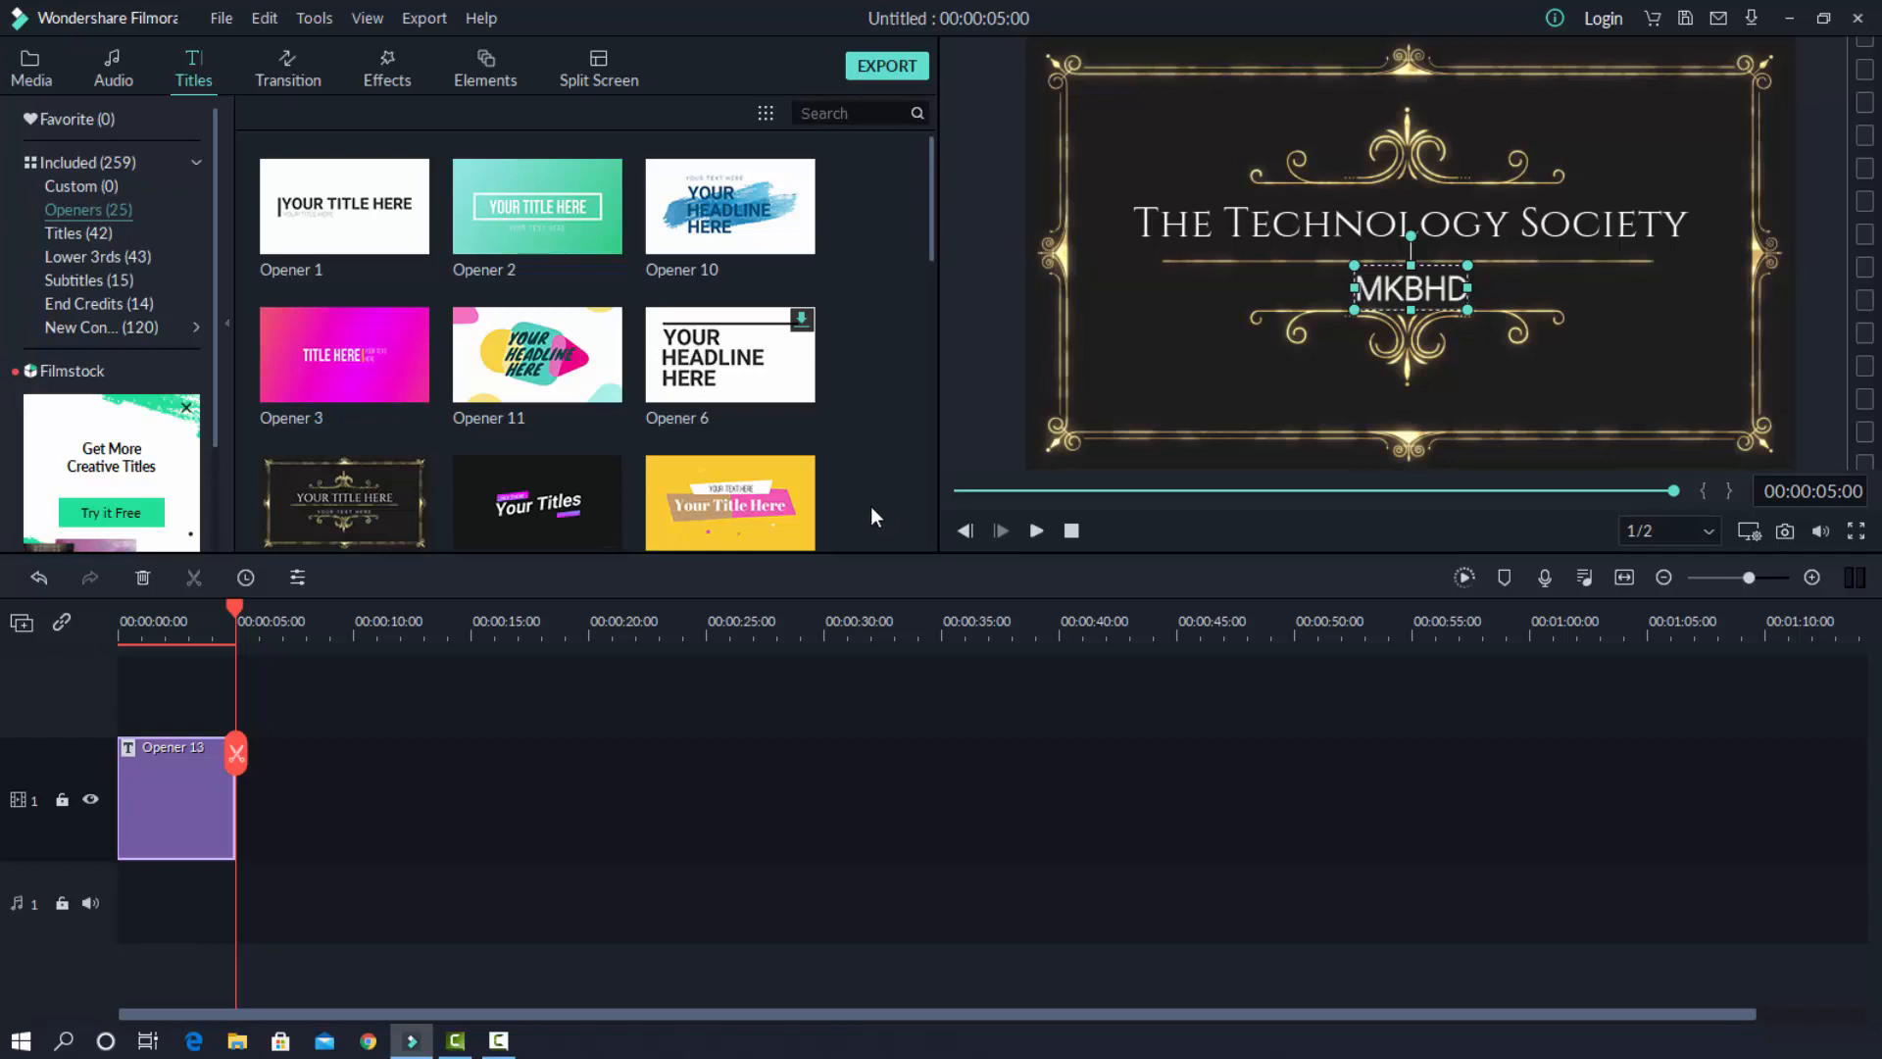
Download the "Within Reach" track from the included audio library.
click(114, 61)
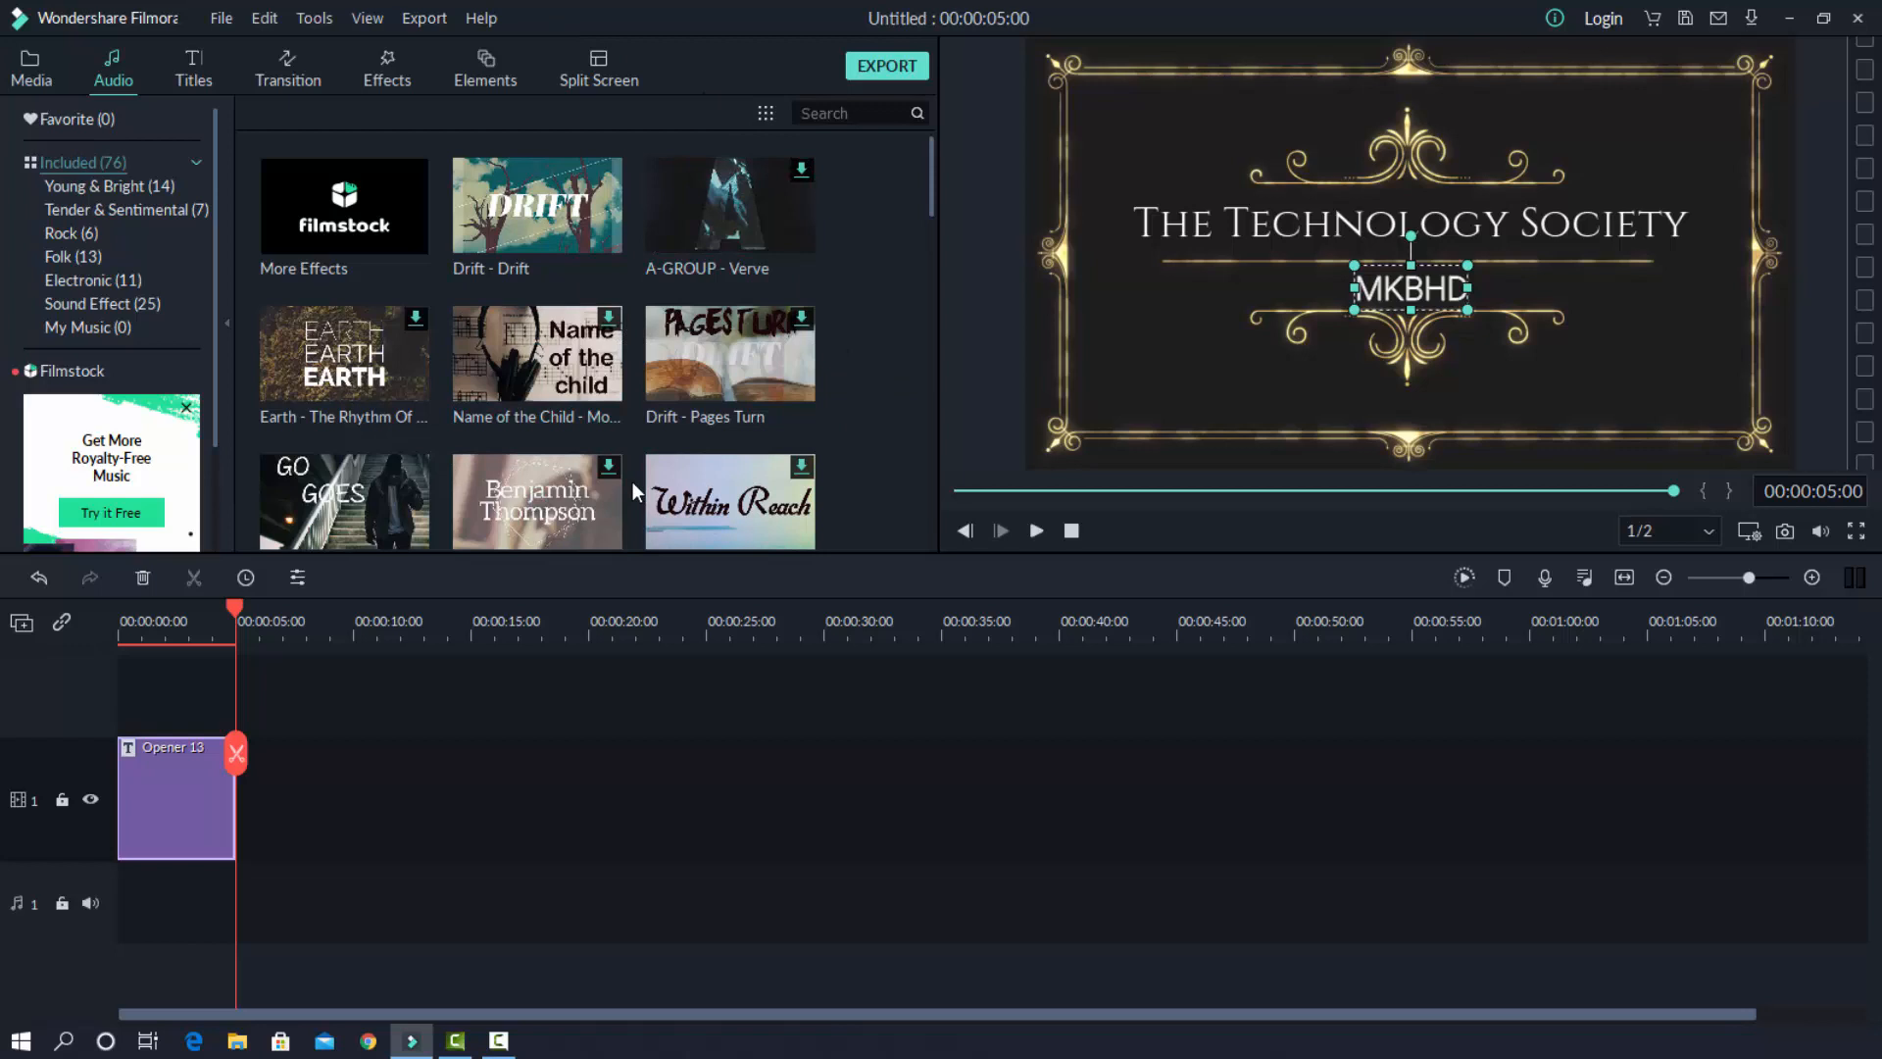
mouse_move(703, 472)
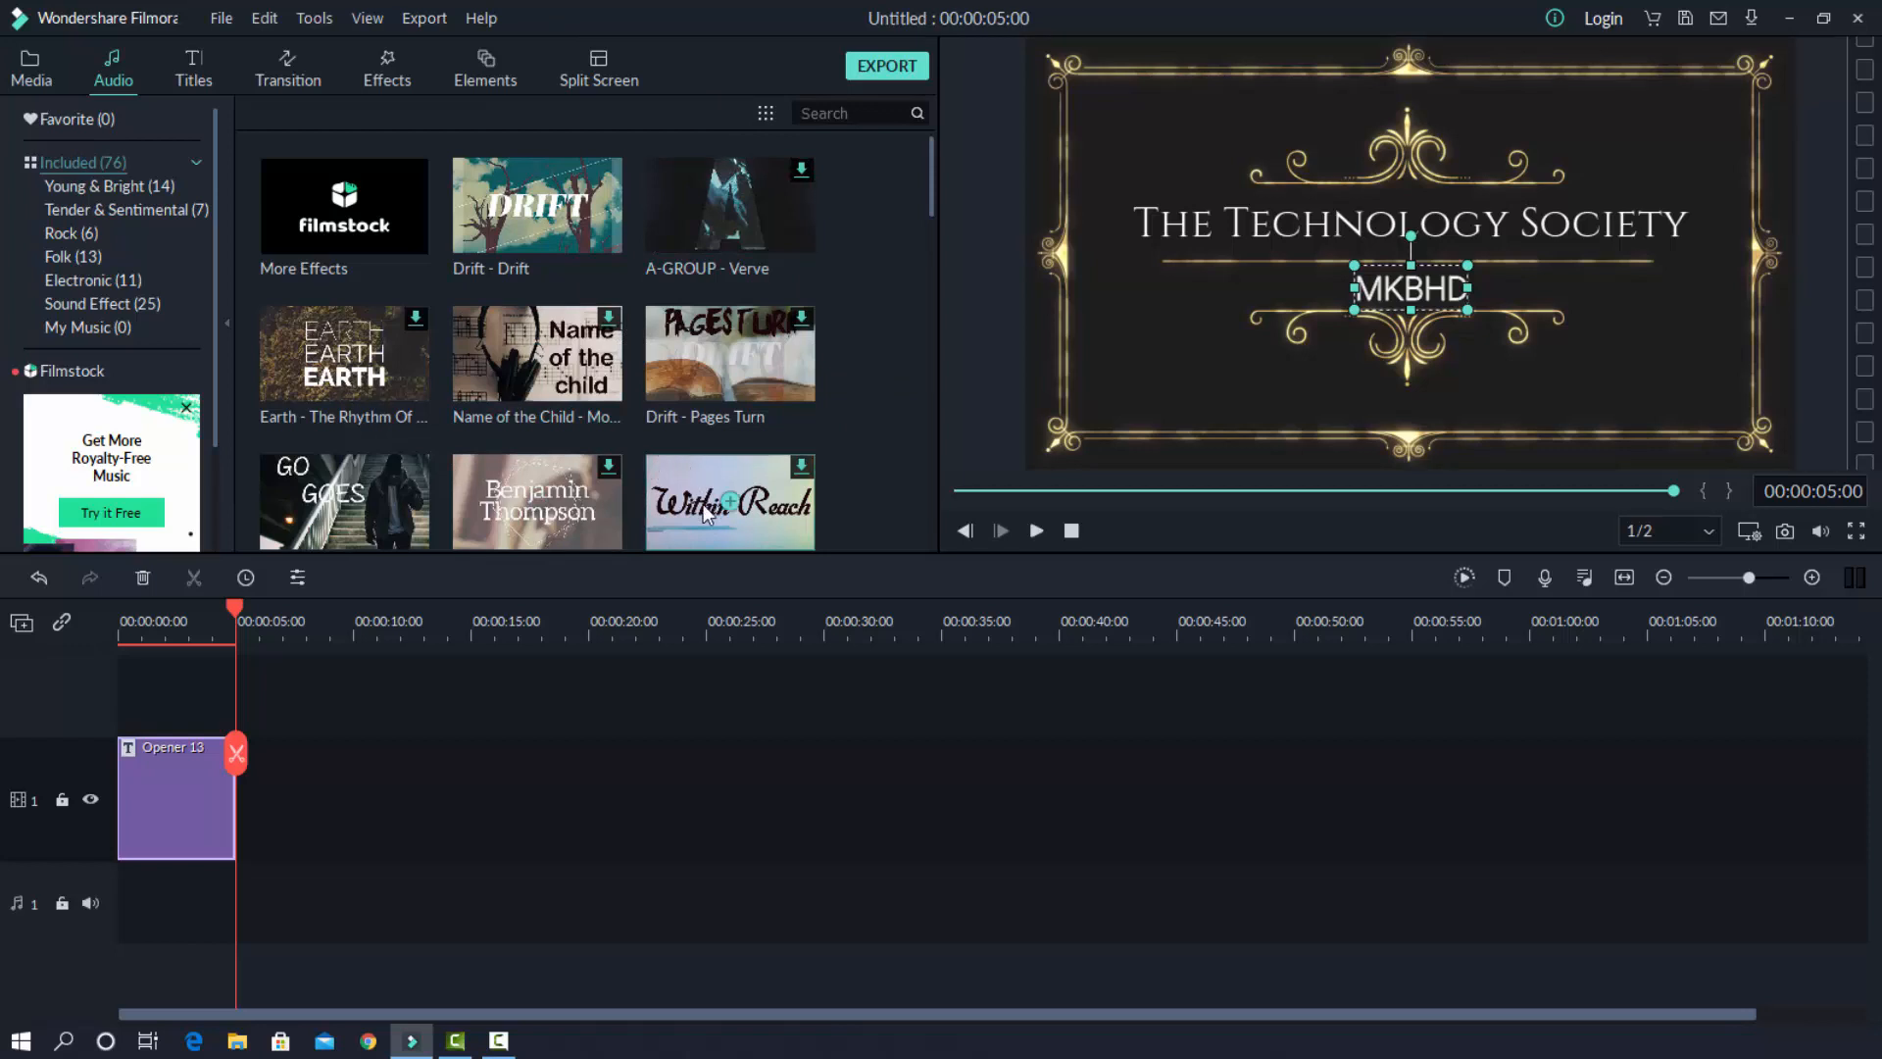
click(799, 469)
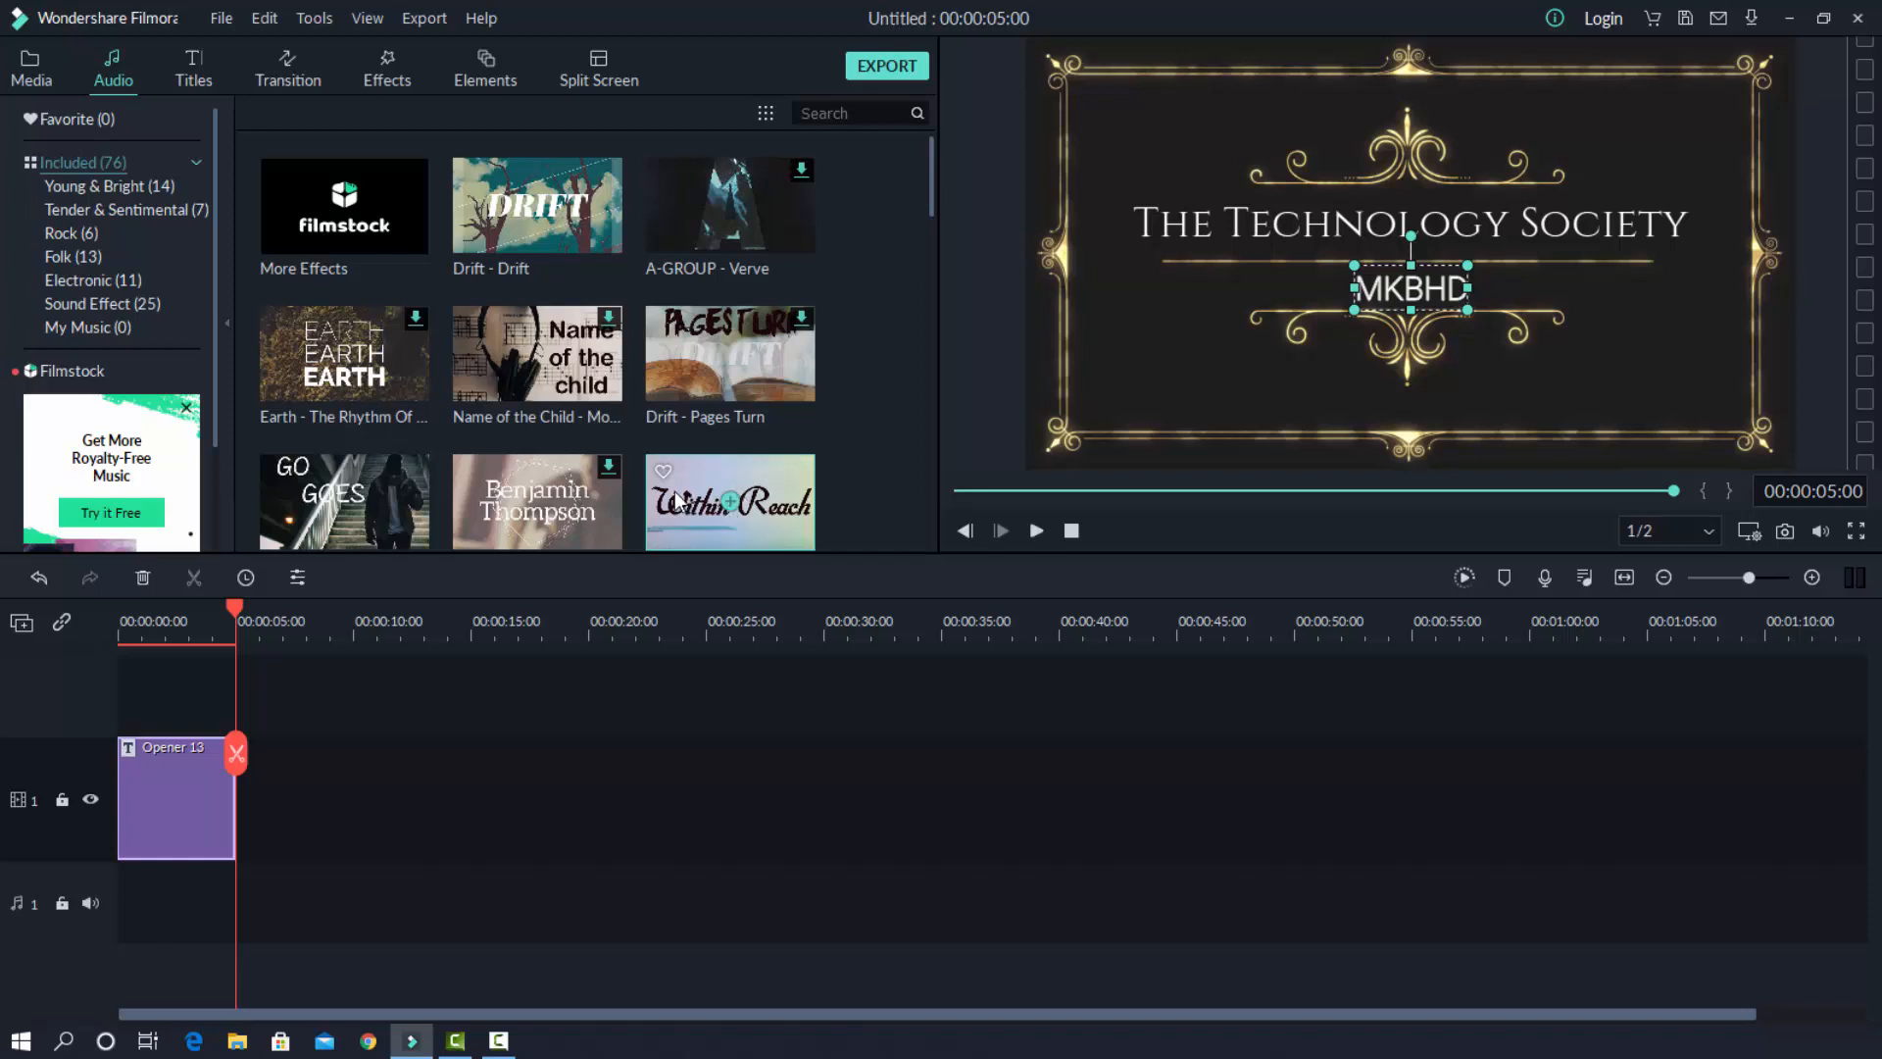
Lay the "Within Reach" track under the opener, cut to end with it at 00:00:05:00, and preview the intro.
drag(679, 500, 109, 880)
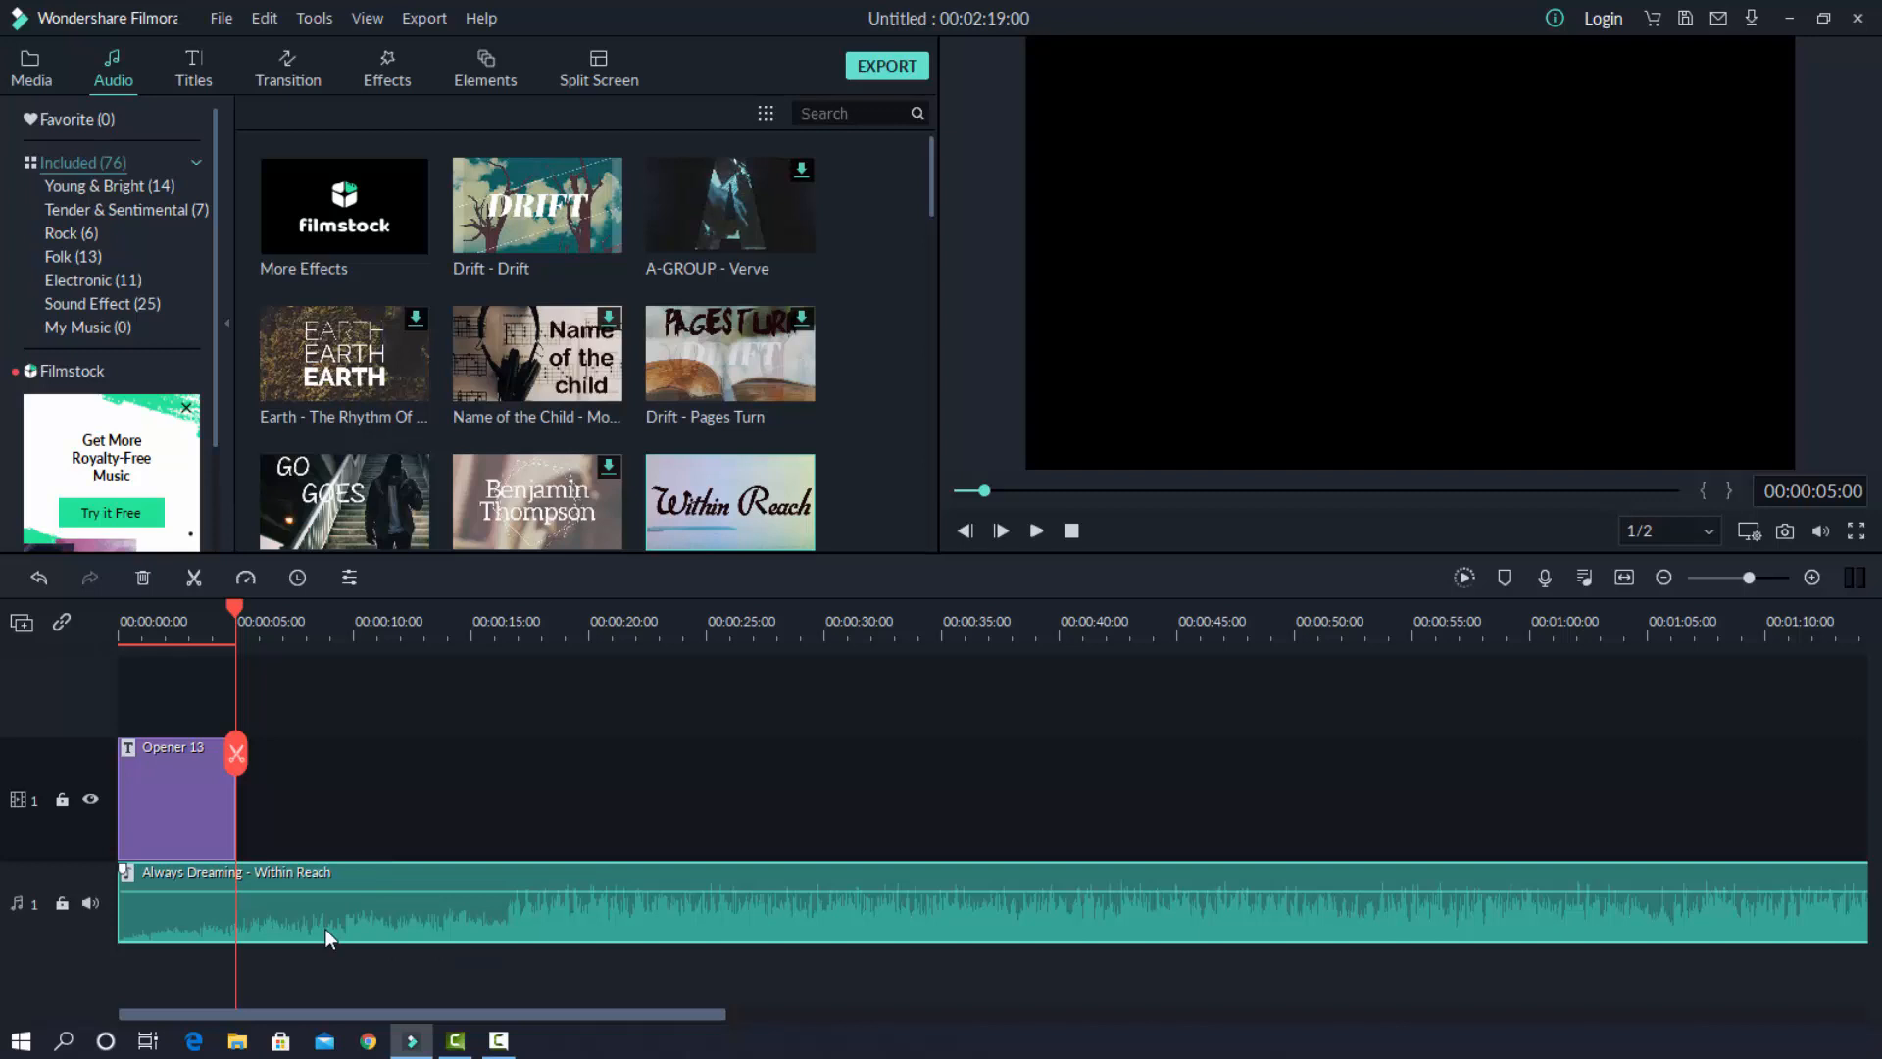
click(236, 754)
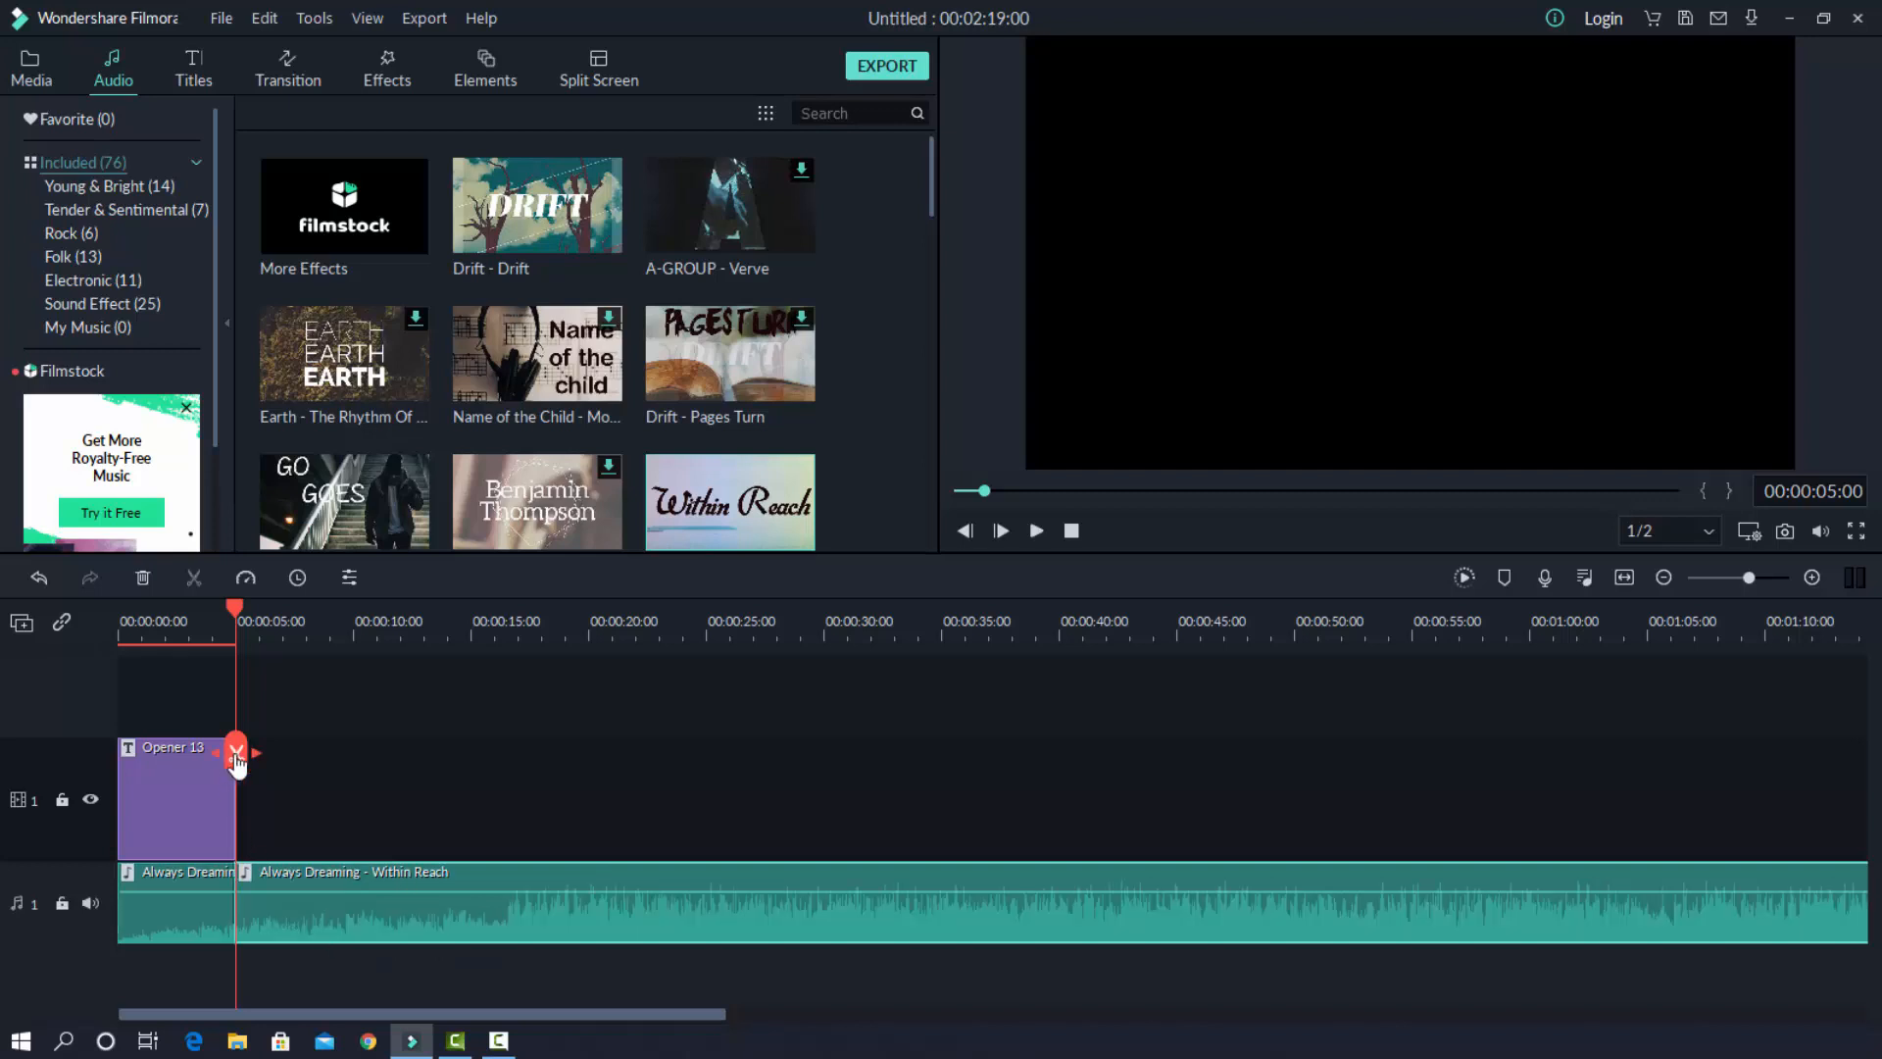
right_click(360, 904)
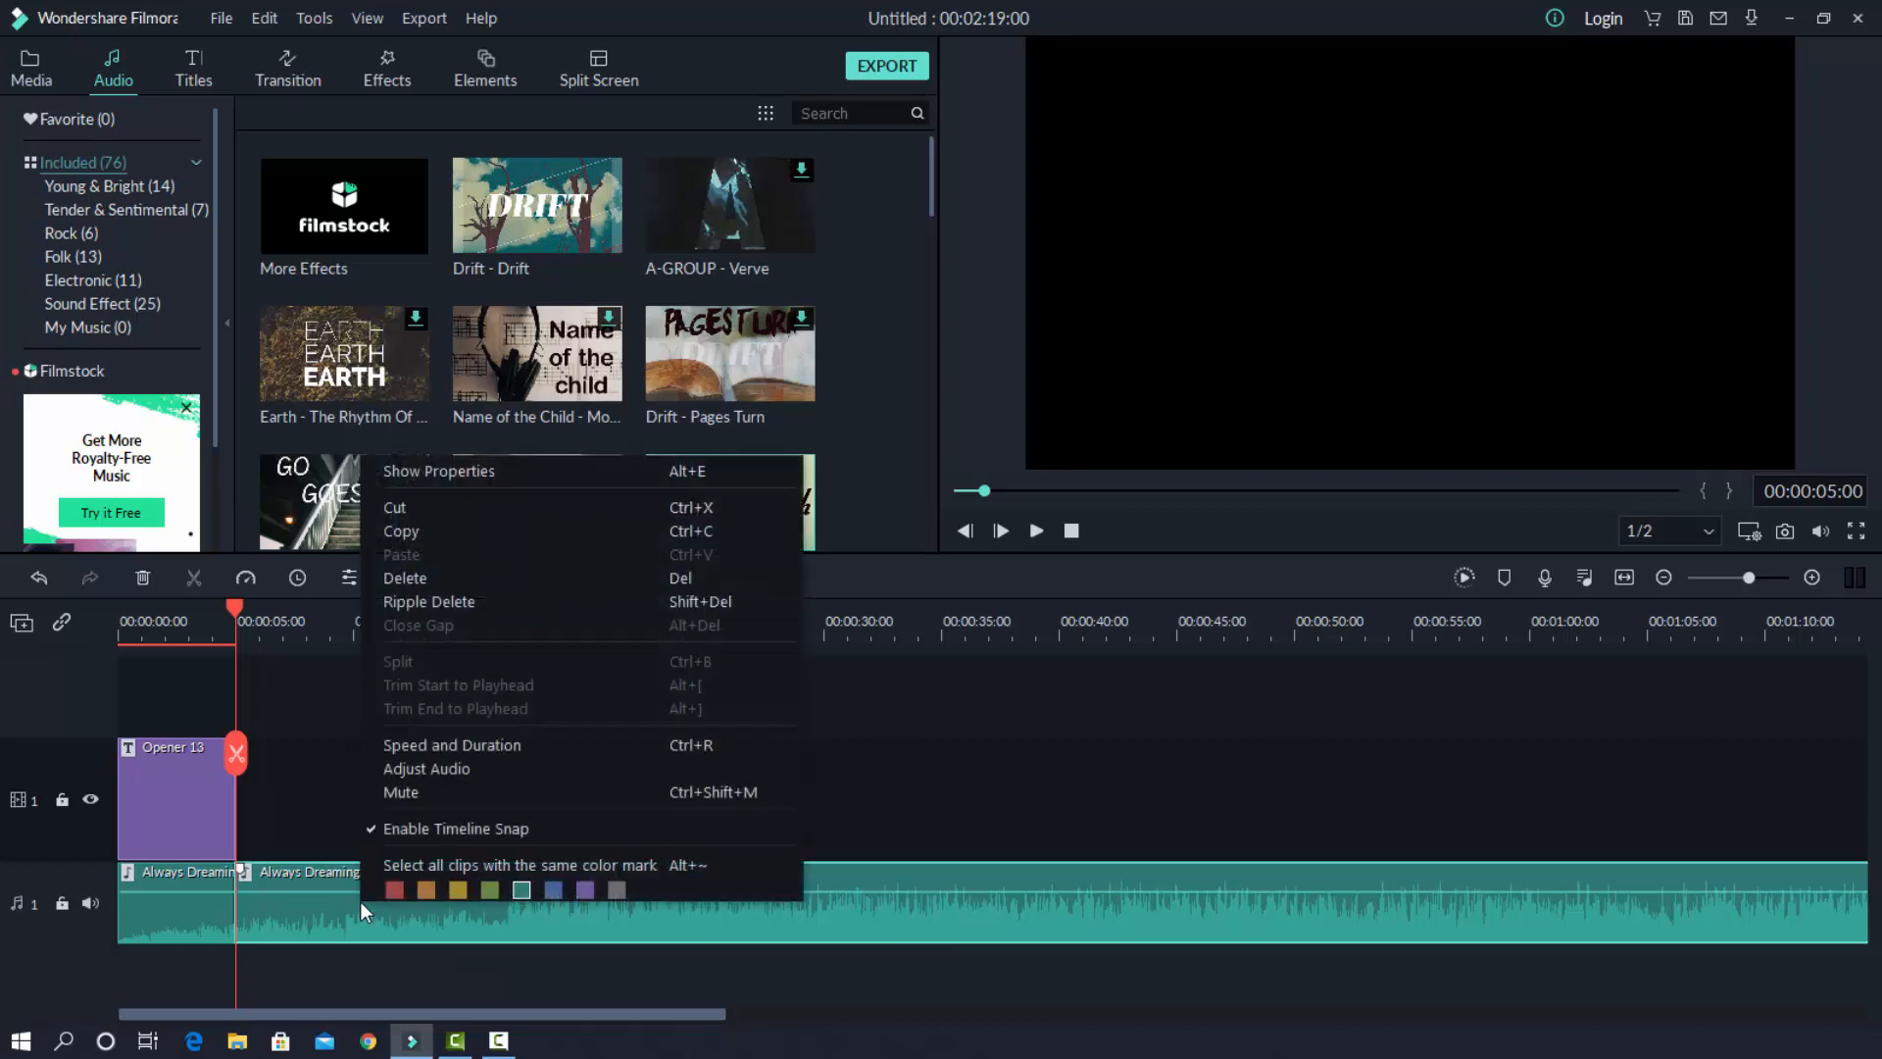
click(426, 578)
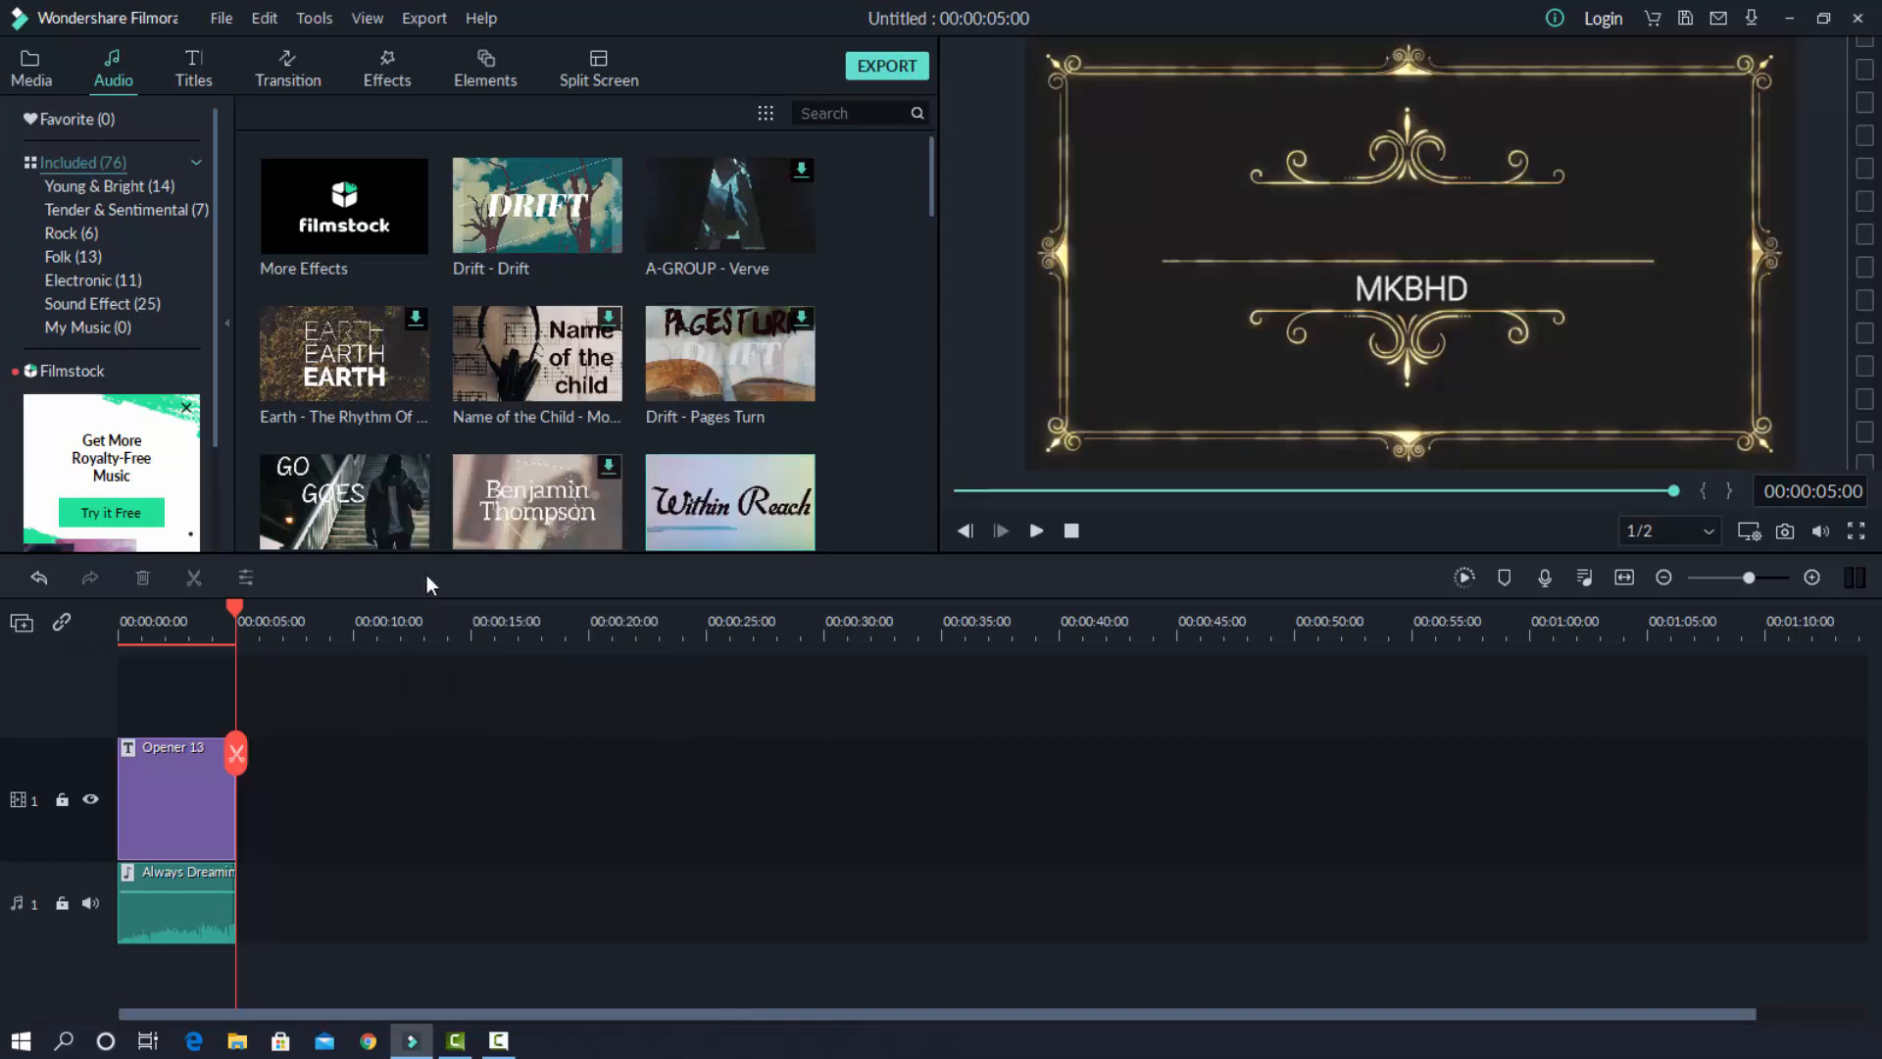
click(1039, 531)
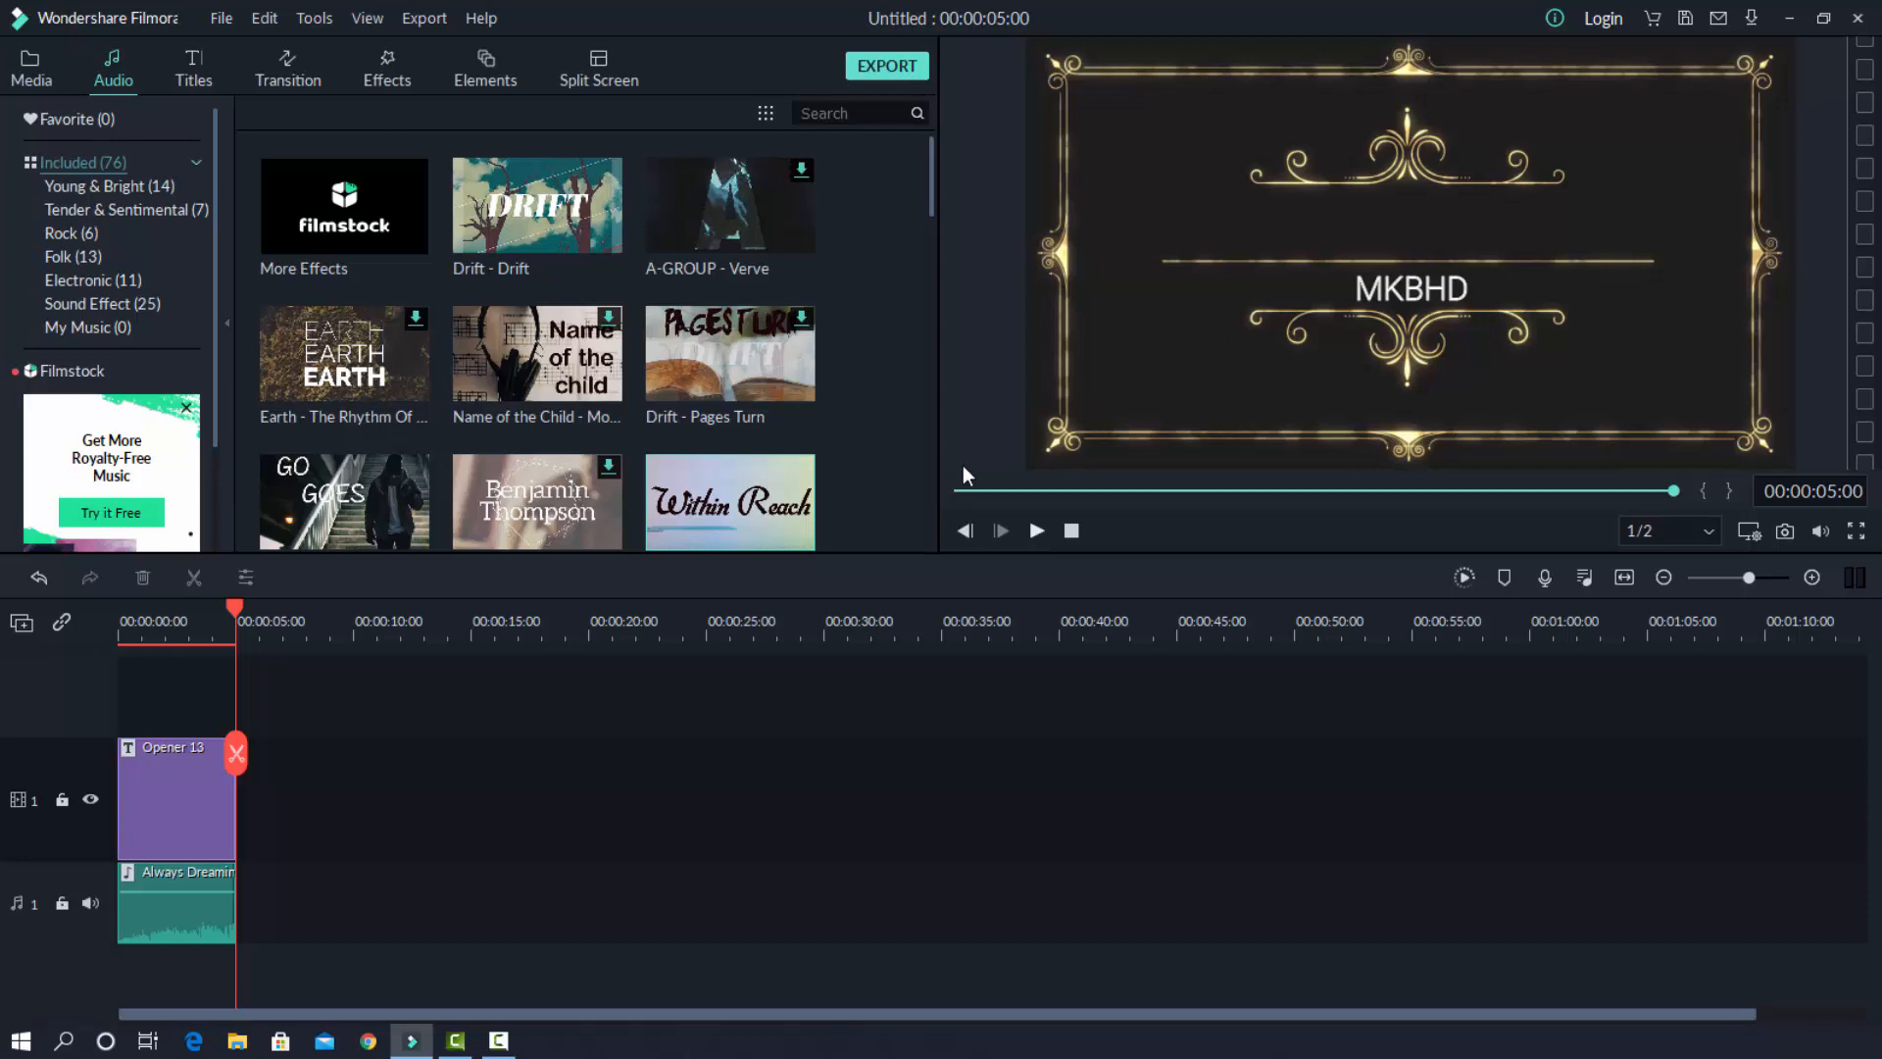
Place "The Largest Daily Driver Unboxing!" video directly after the opener, matching the project settings to the media at 1920 x 960 30fps.
click(26, 79)
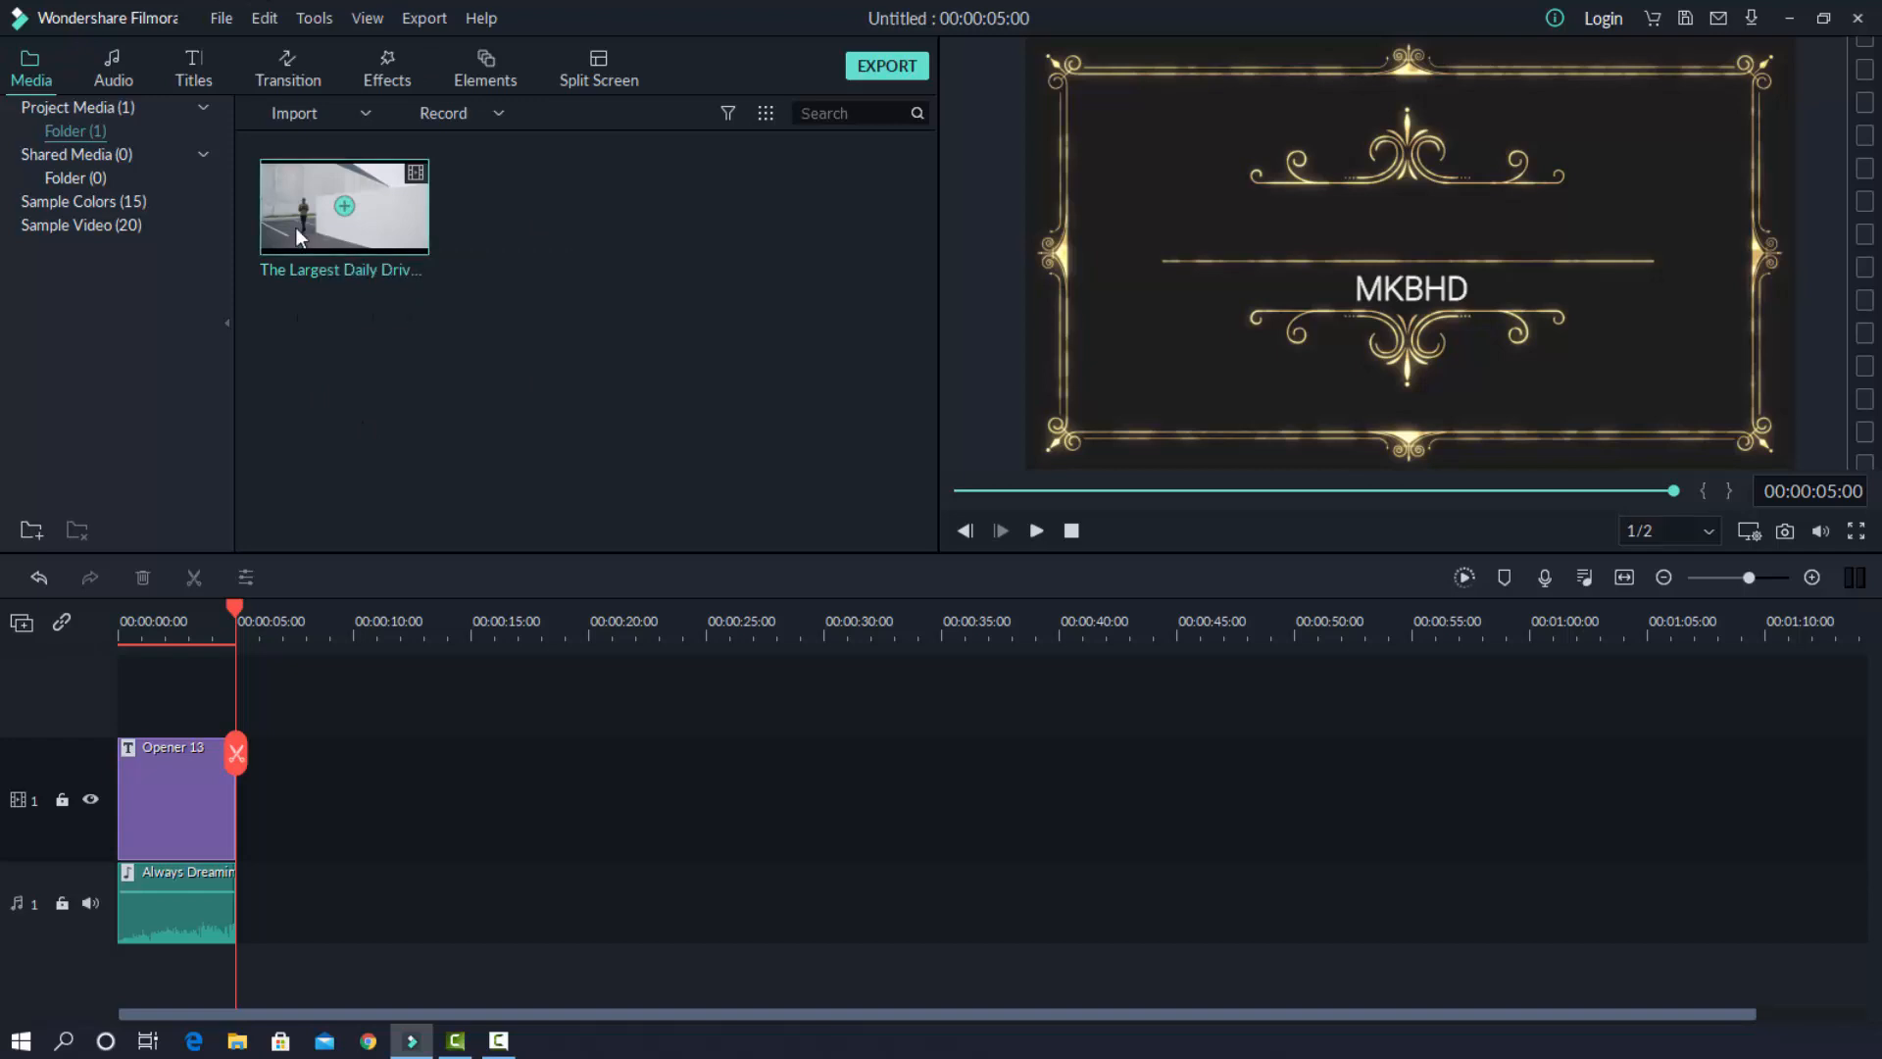
drag(300, 227, 251, 804)
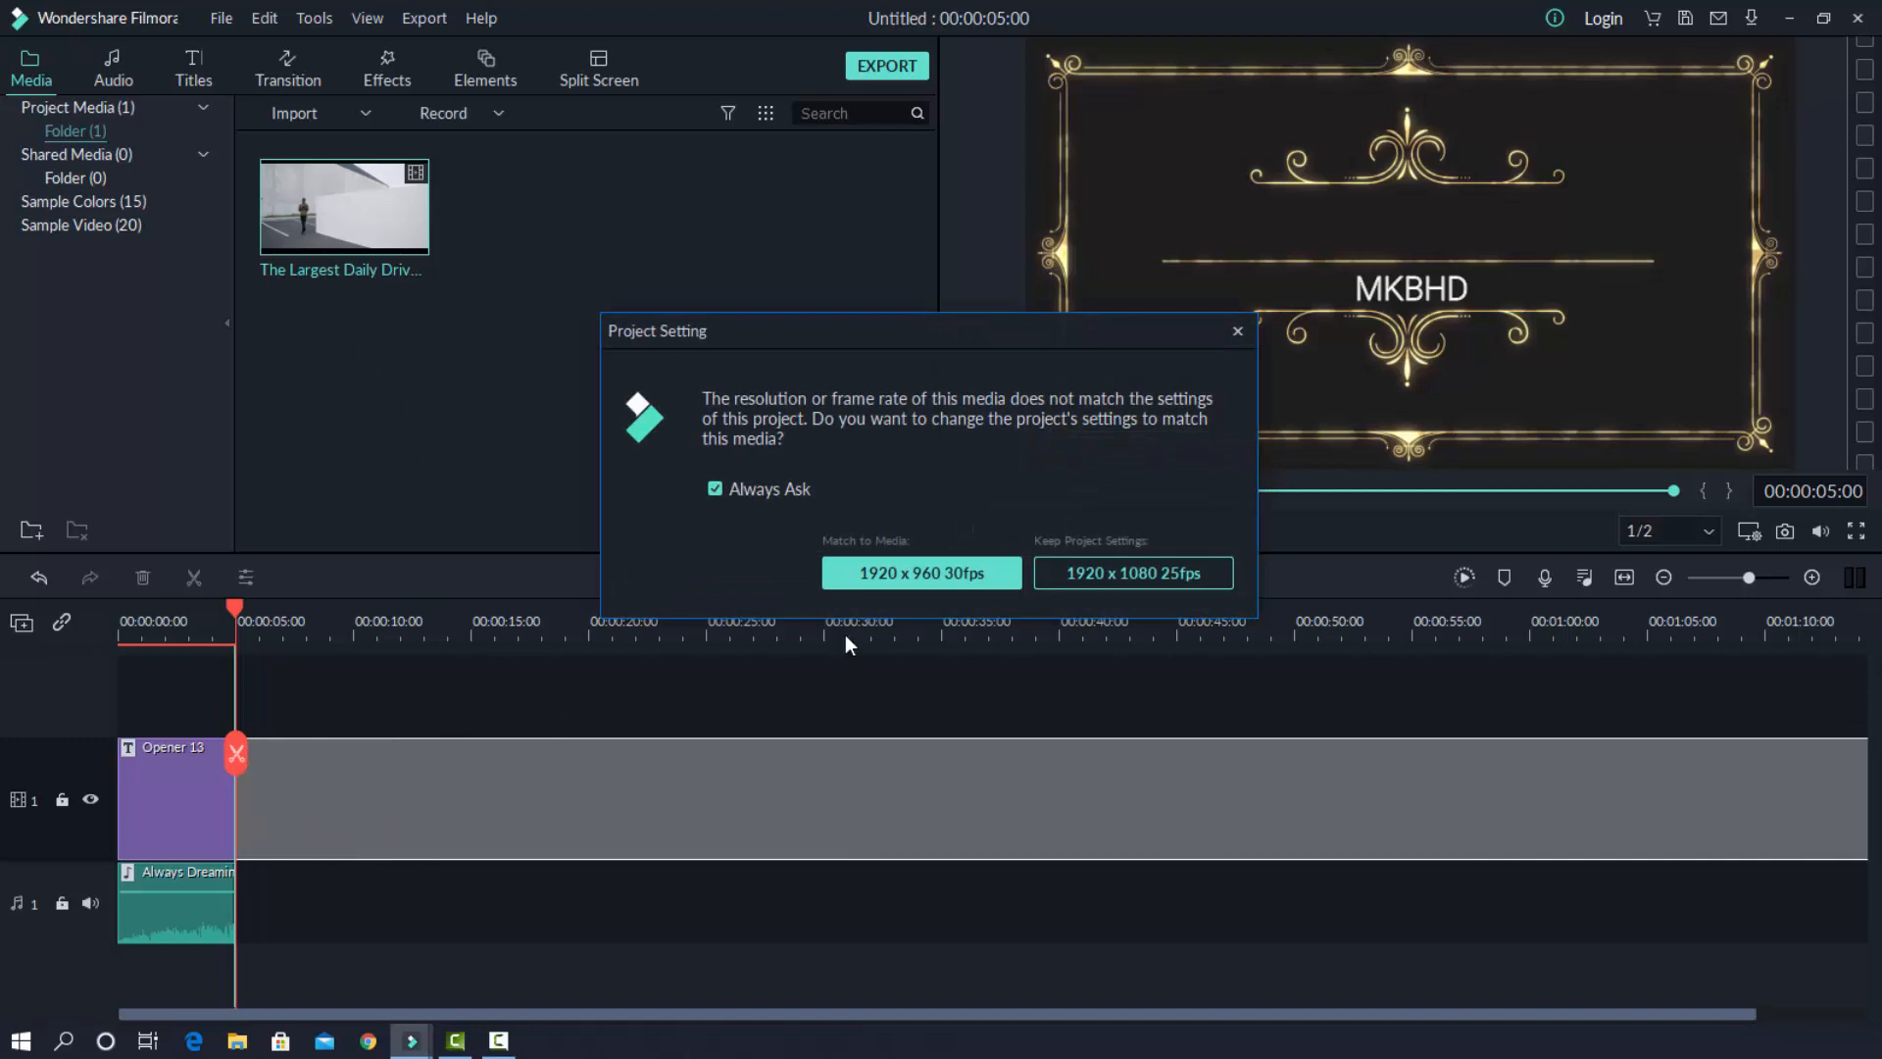
click(915, 573)
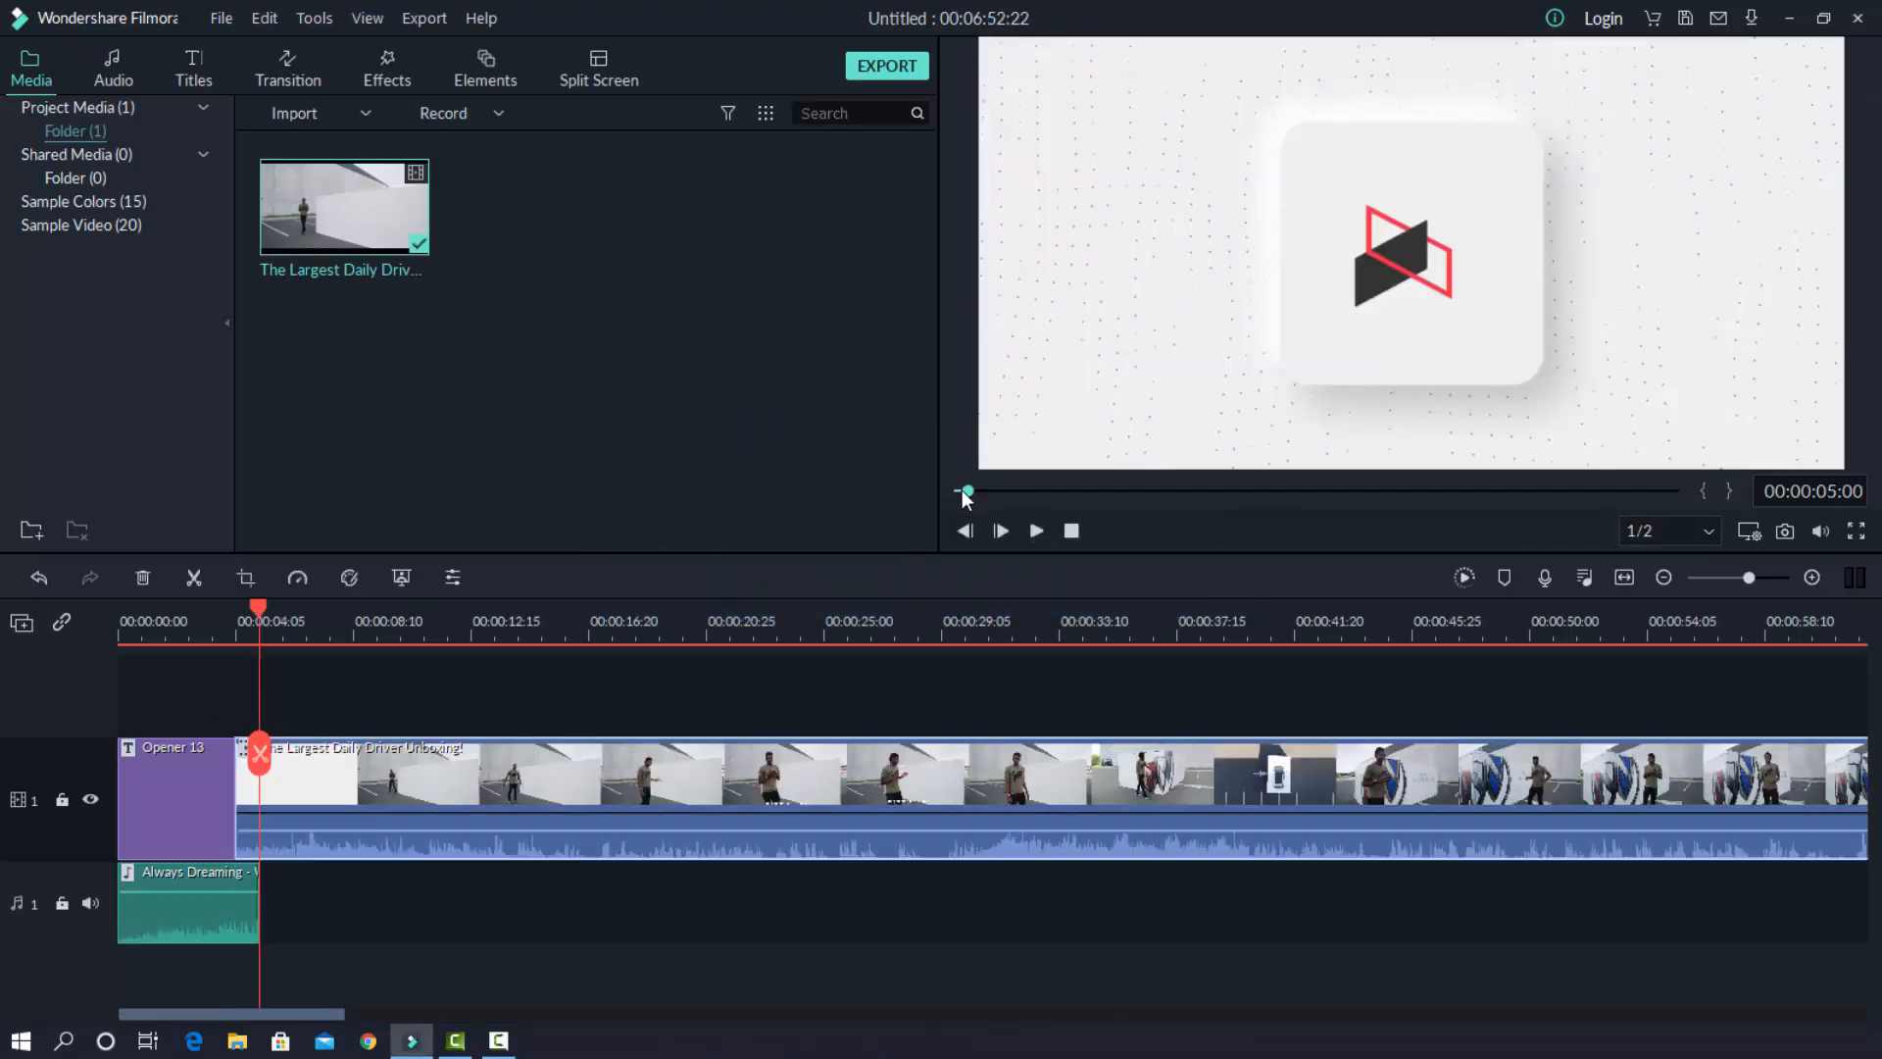
Play the timeline from the beginning to check how the opener leads into the video clip.
drag(961, 490, 943, 496)
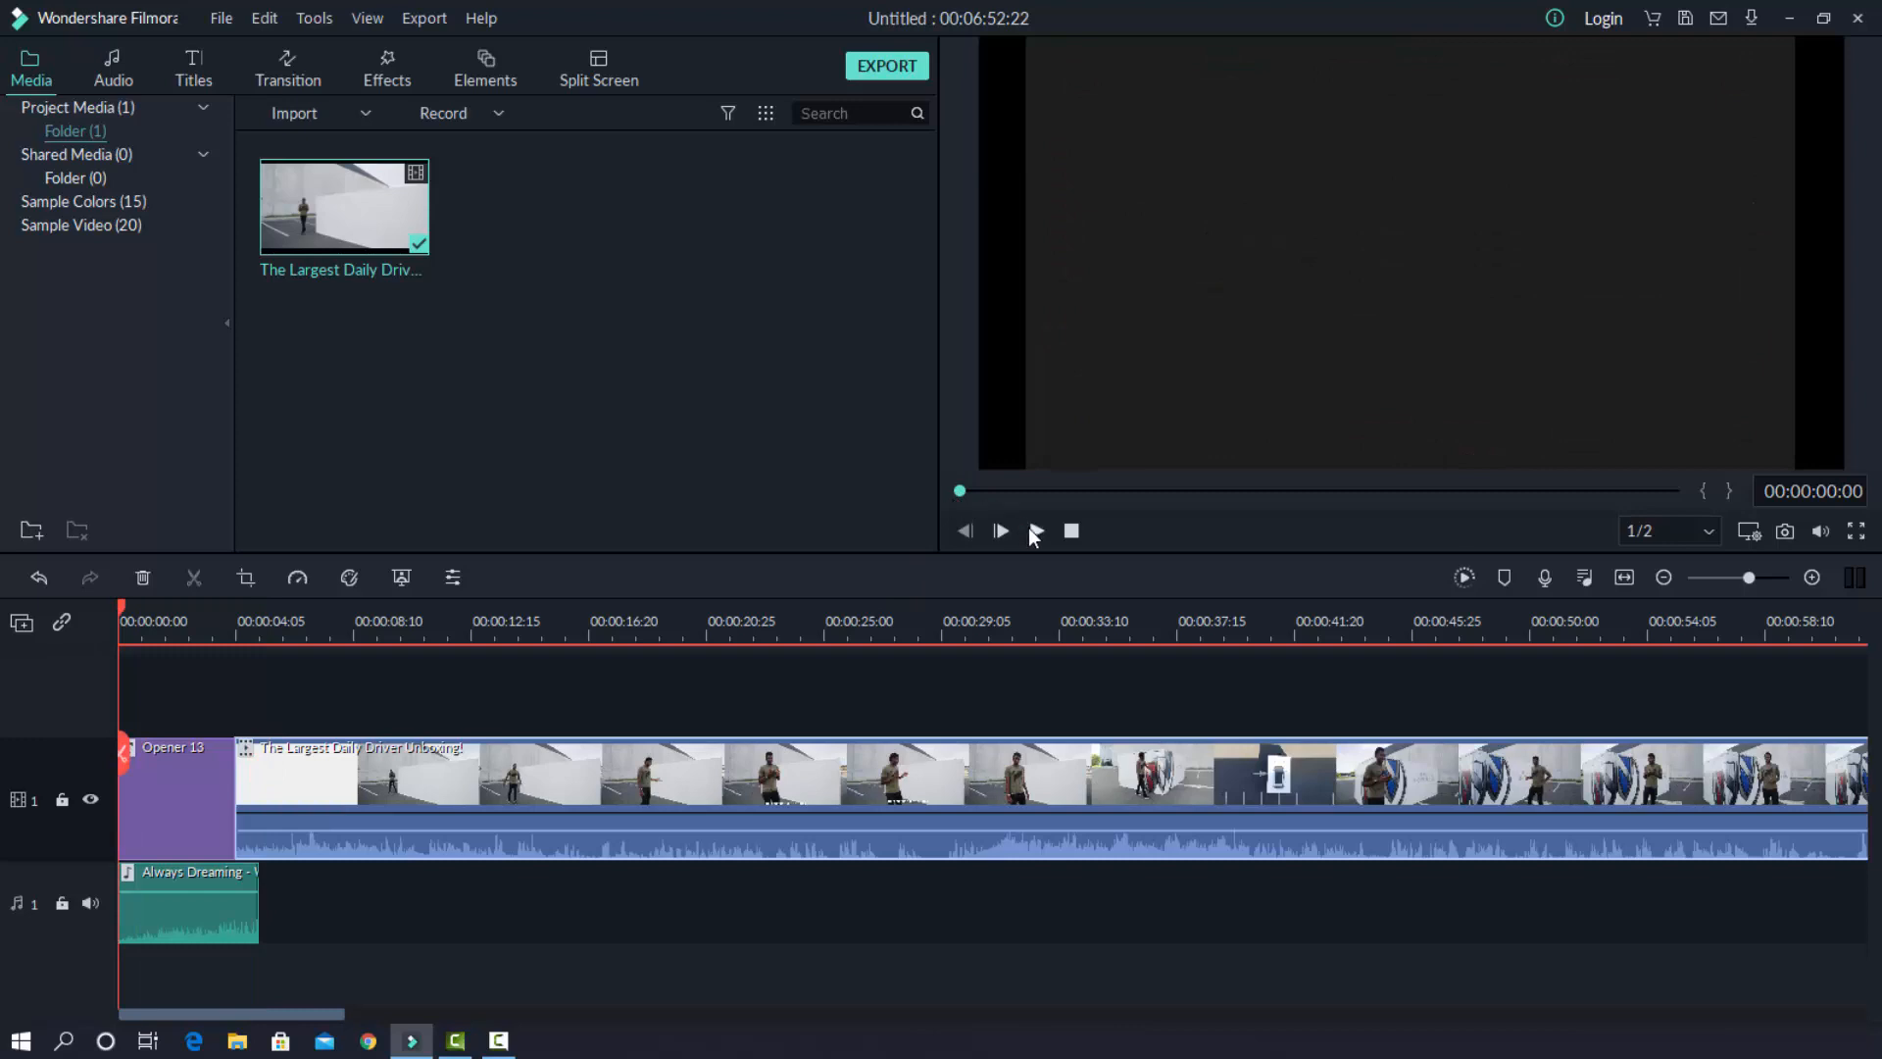
click(1033, 530)
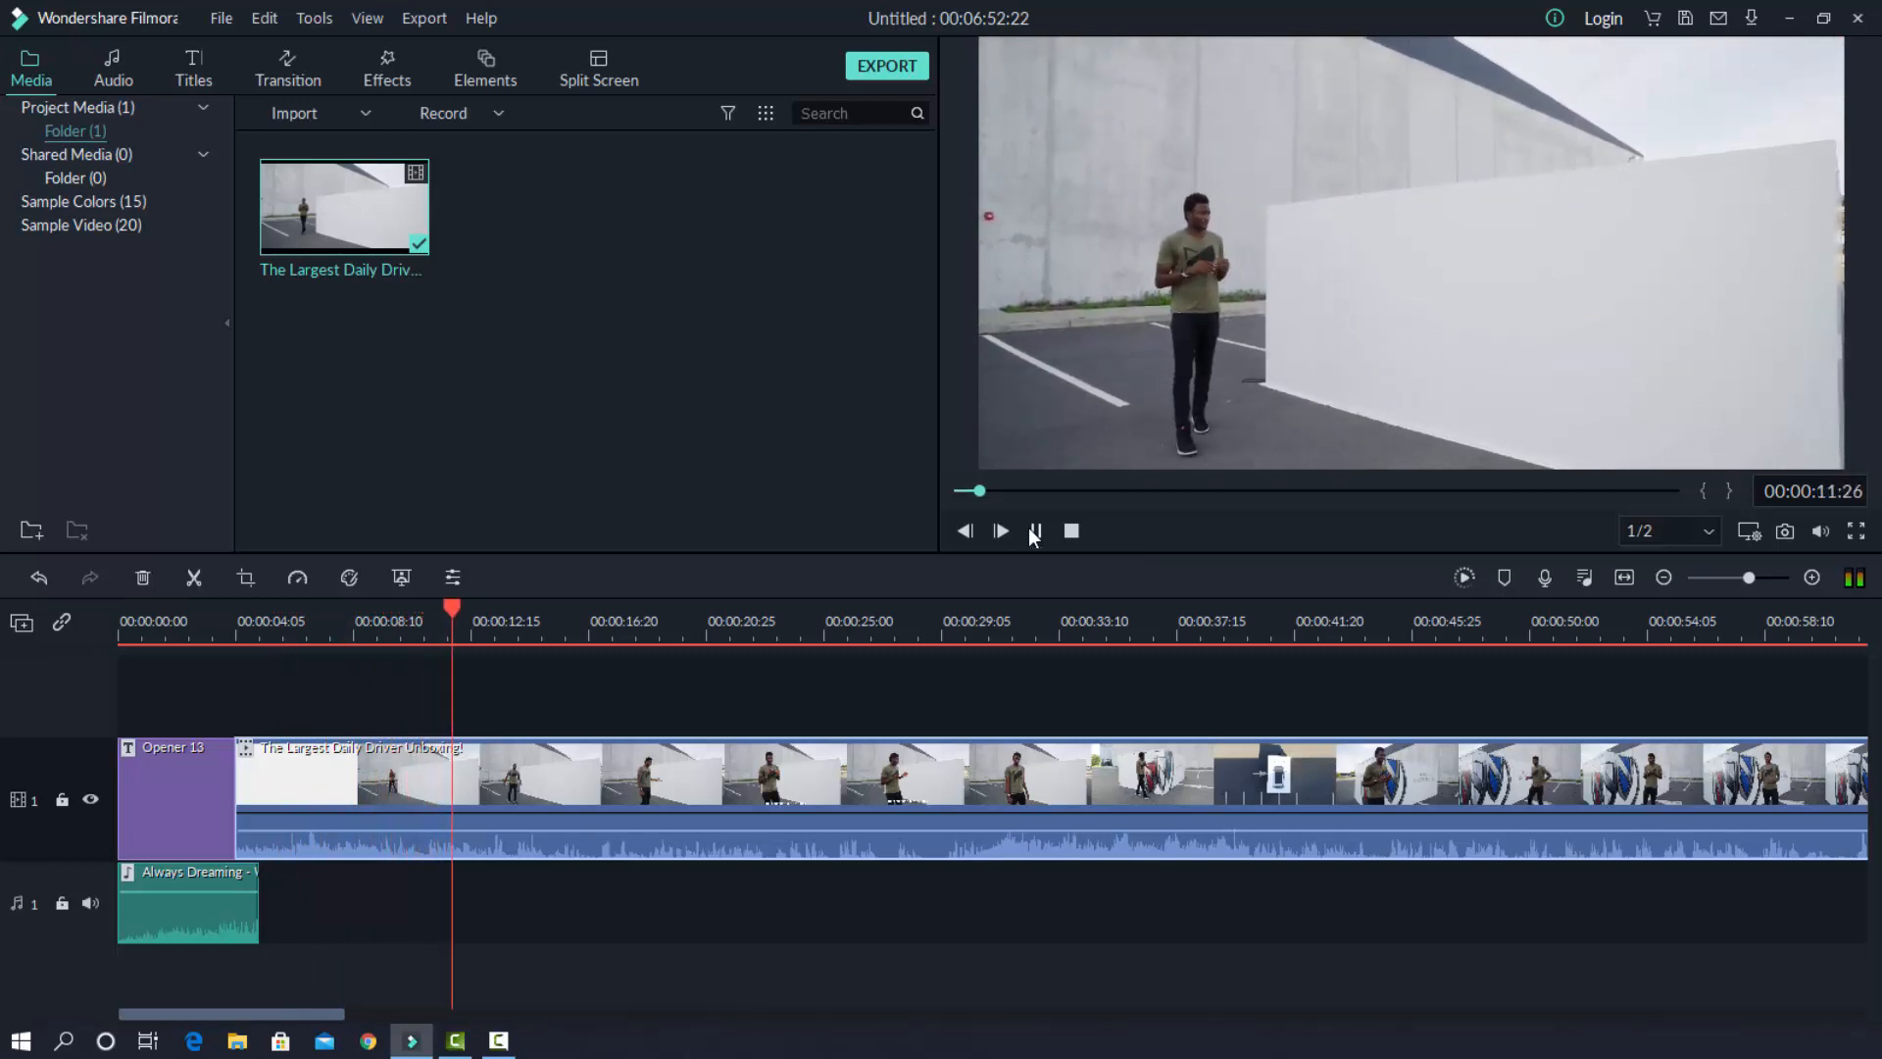
click(1031, 530)
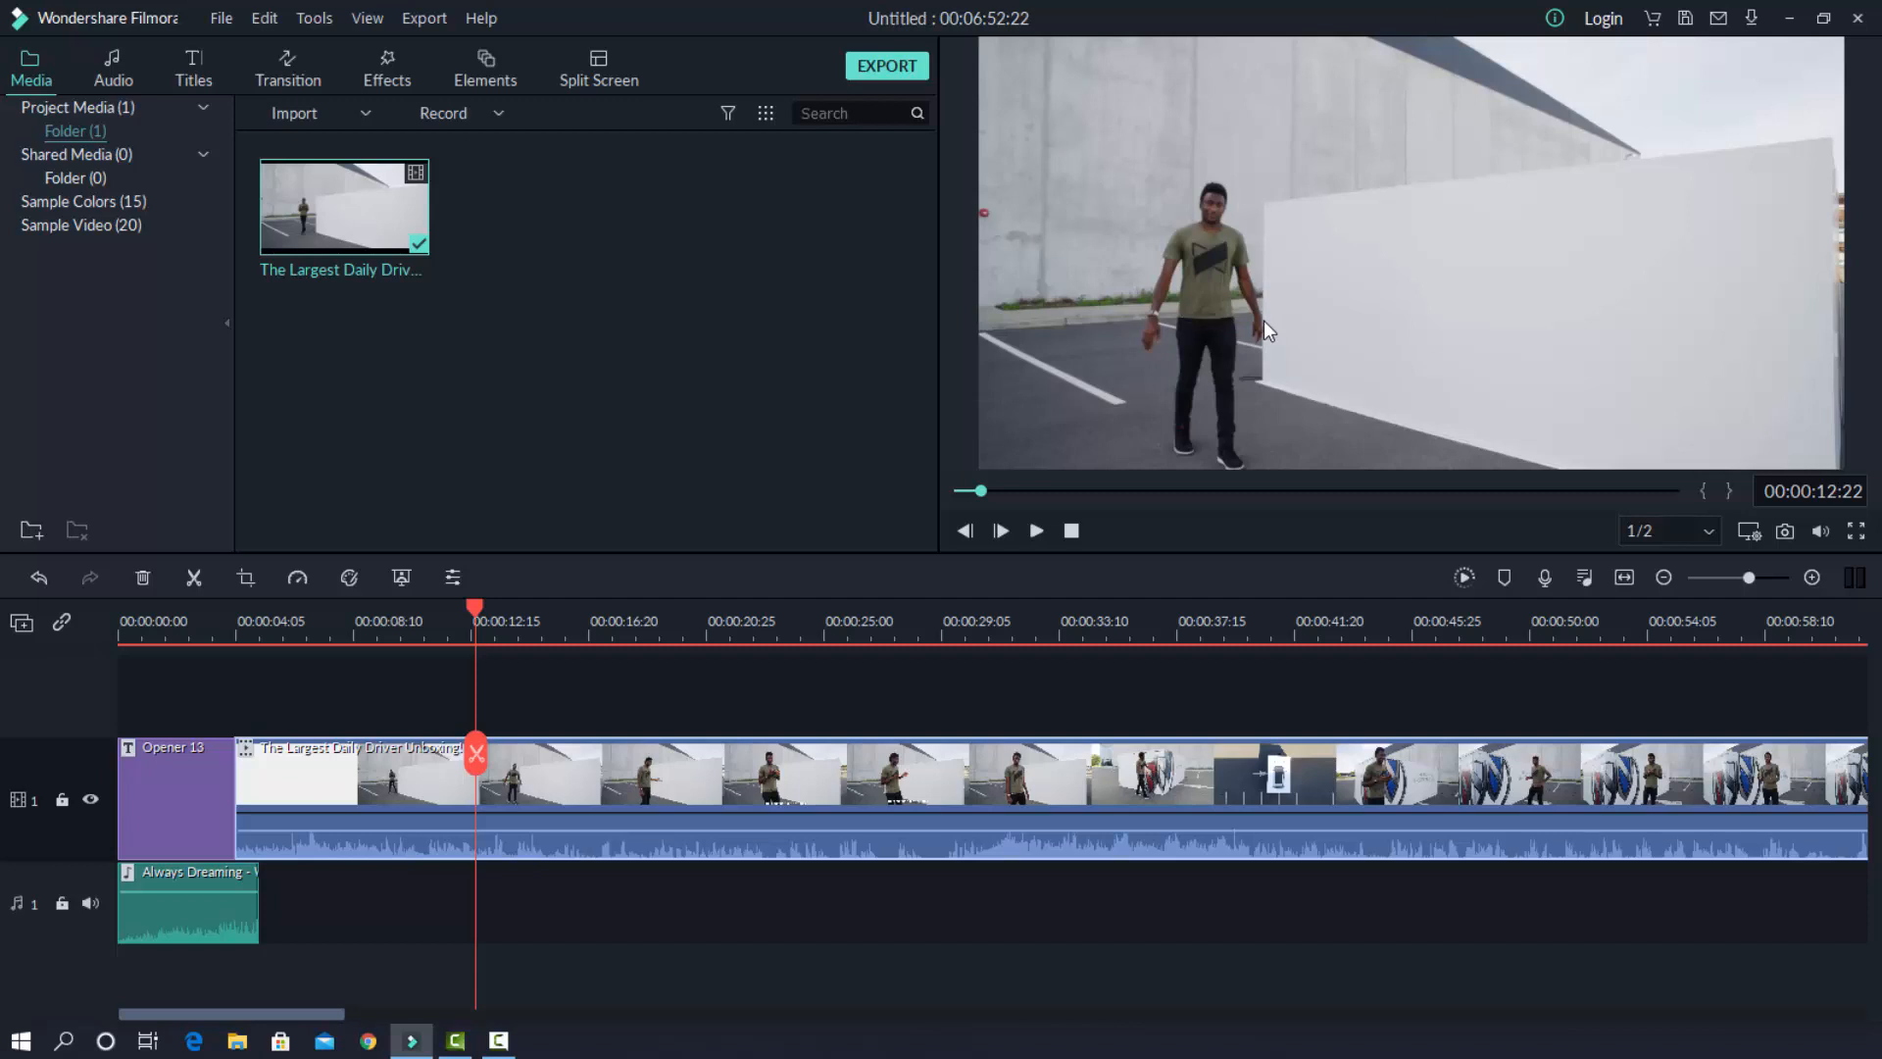
Split the video clip at 00:00:08:01 and ripple delete its opening section so the rest follows the opener directly.
drag(480, 609, 345, 675)
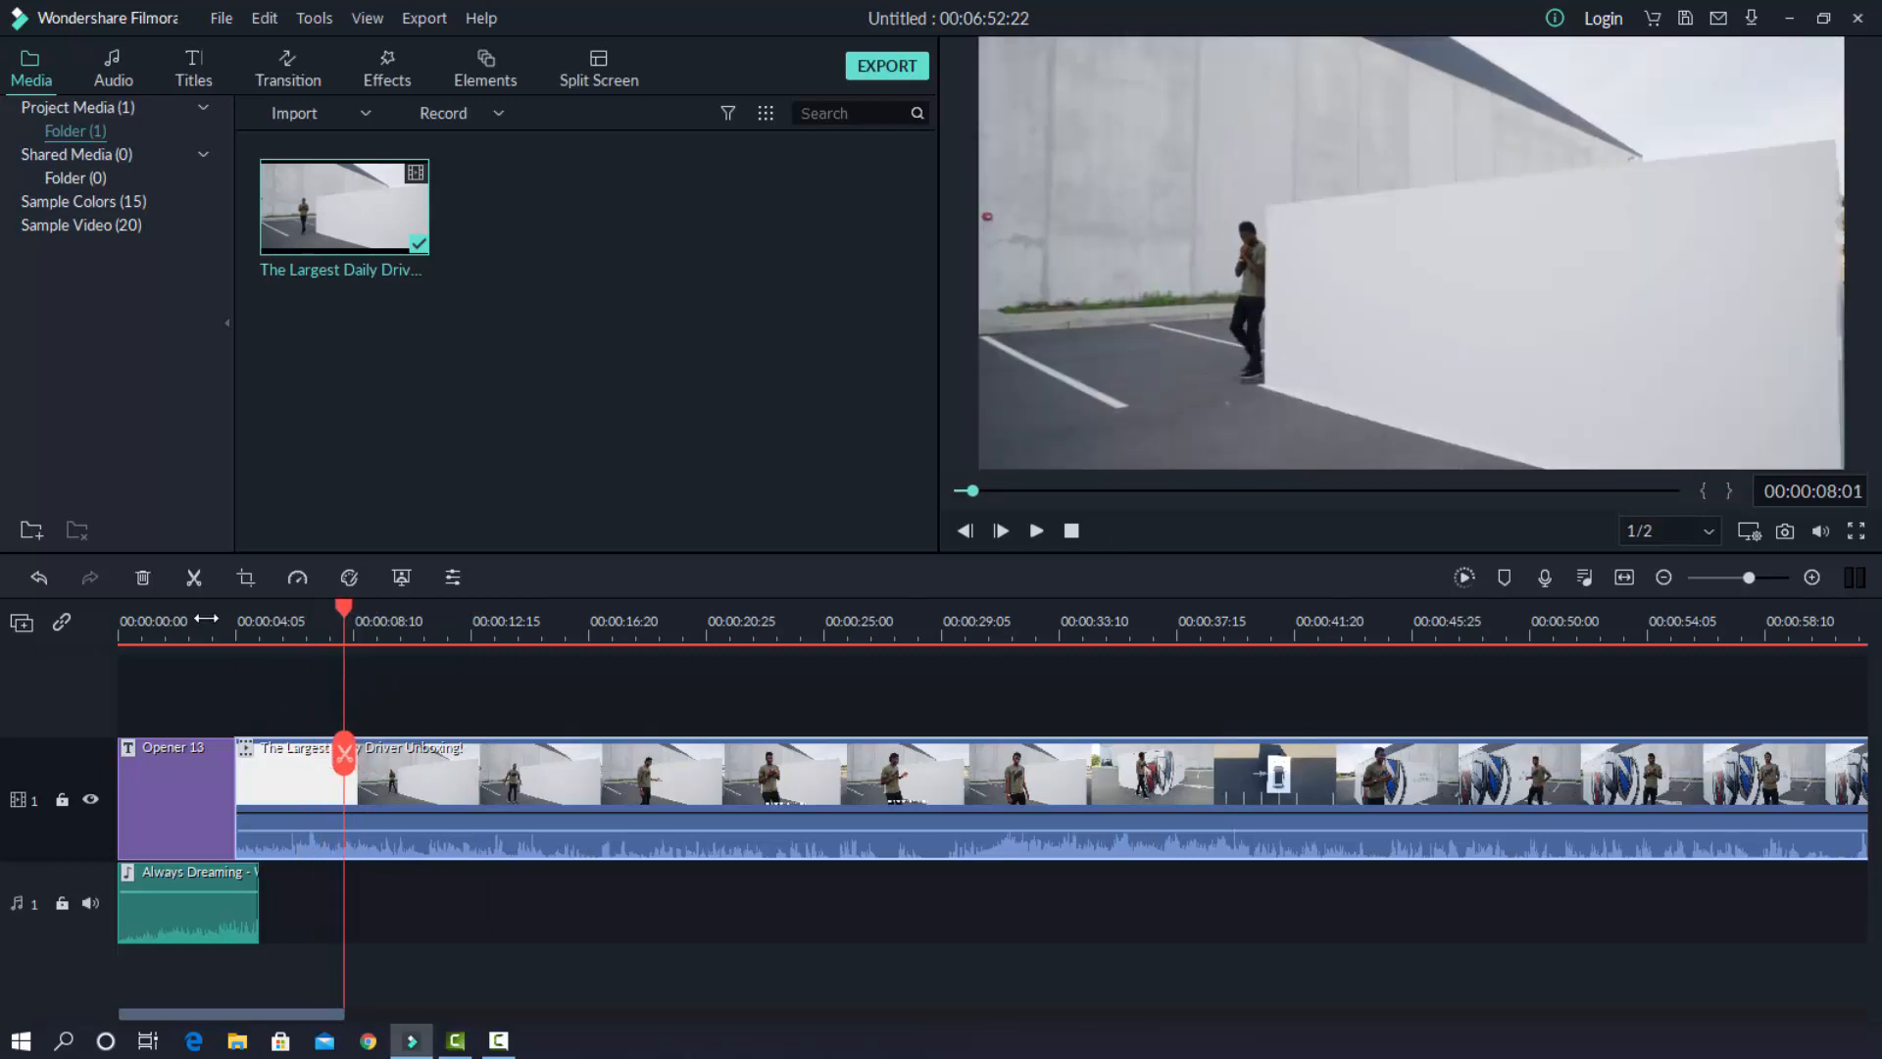
click(194, 577)
click(314, 784)
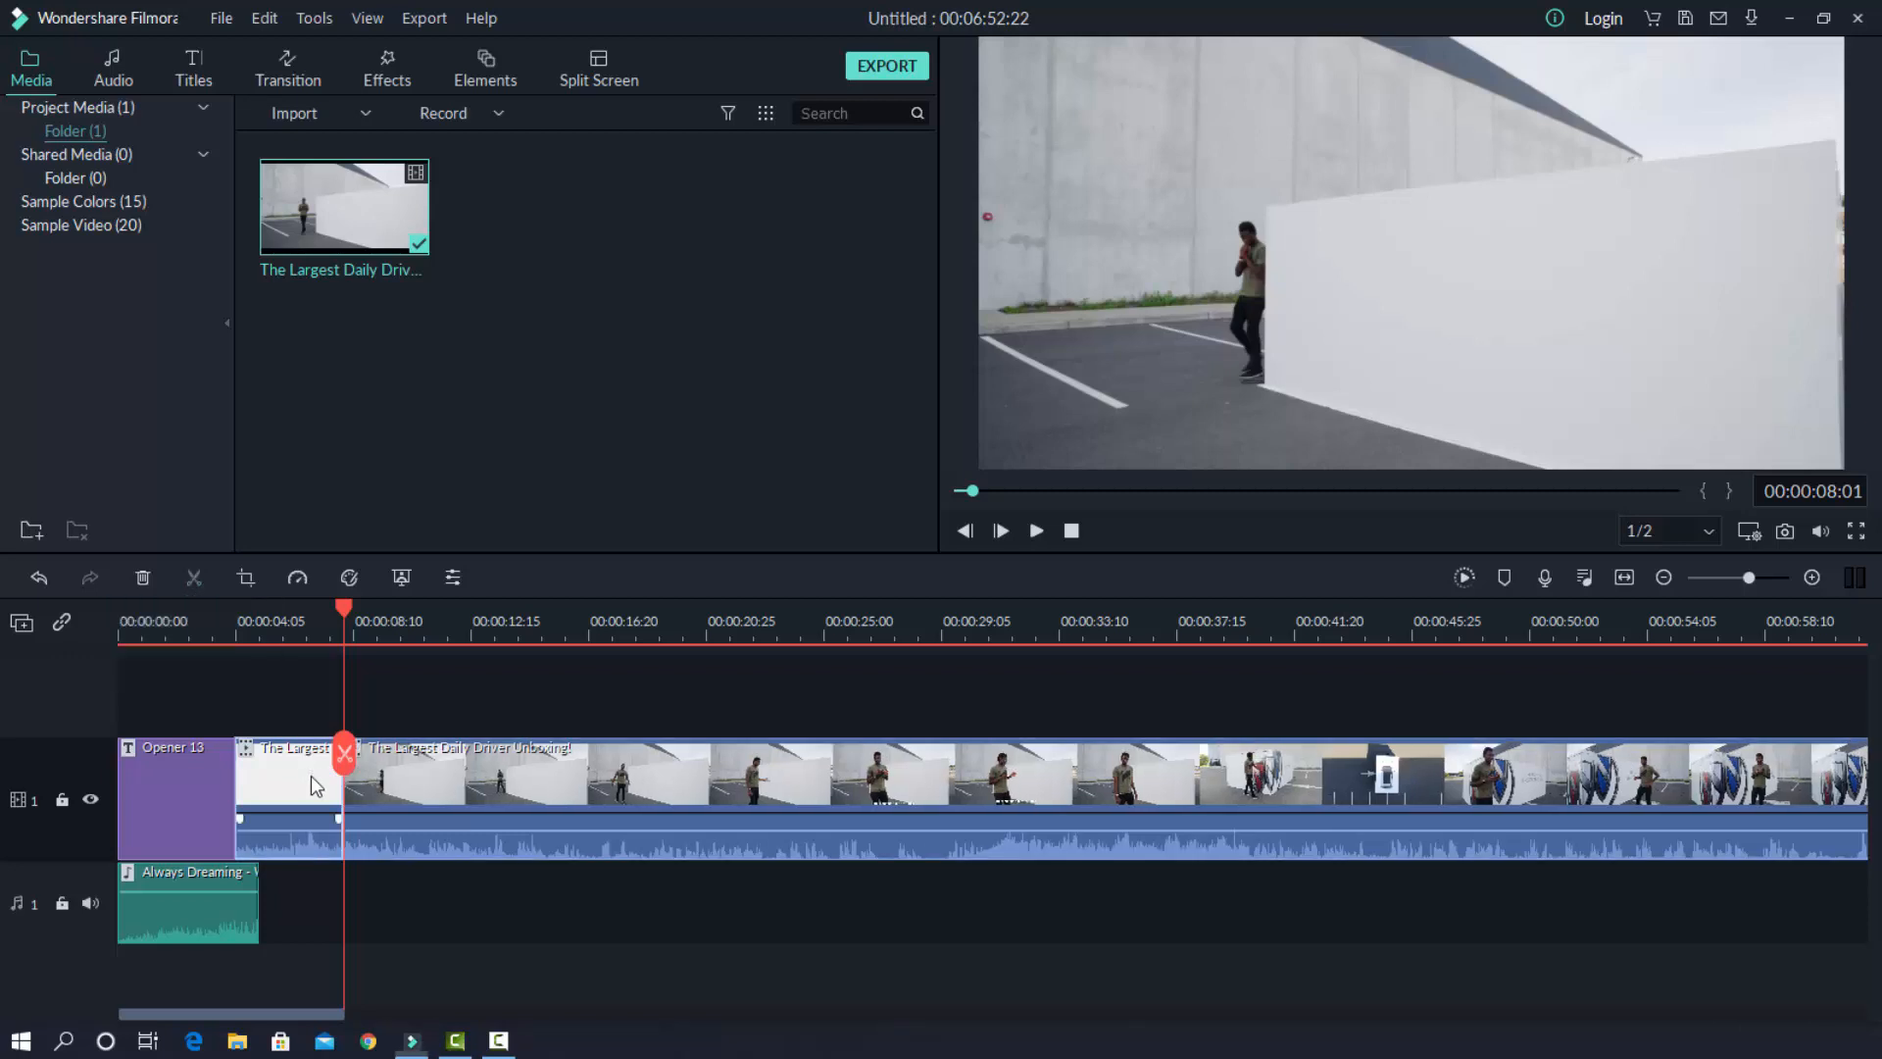
right_click(314, 784)
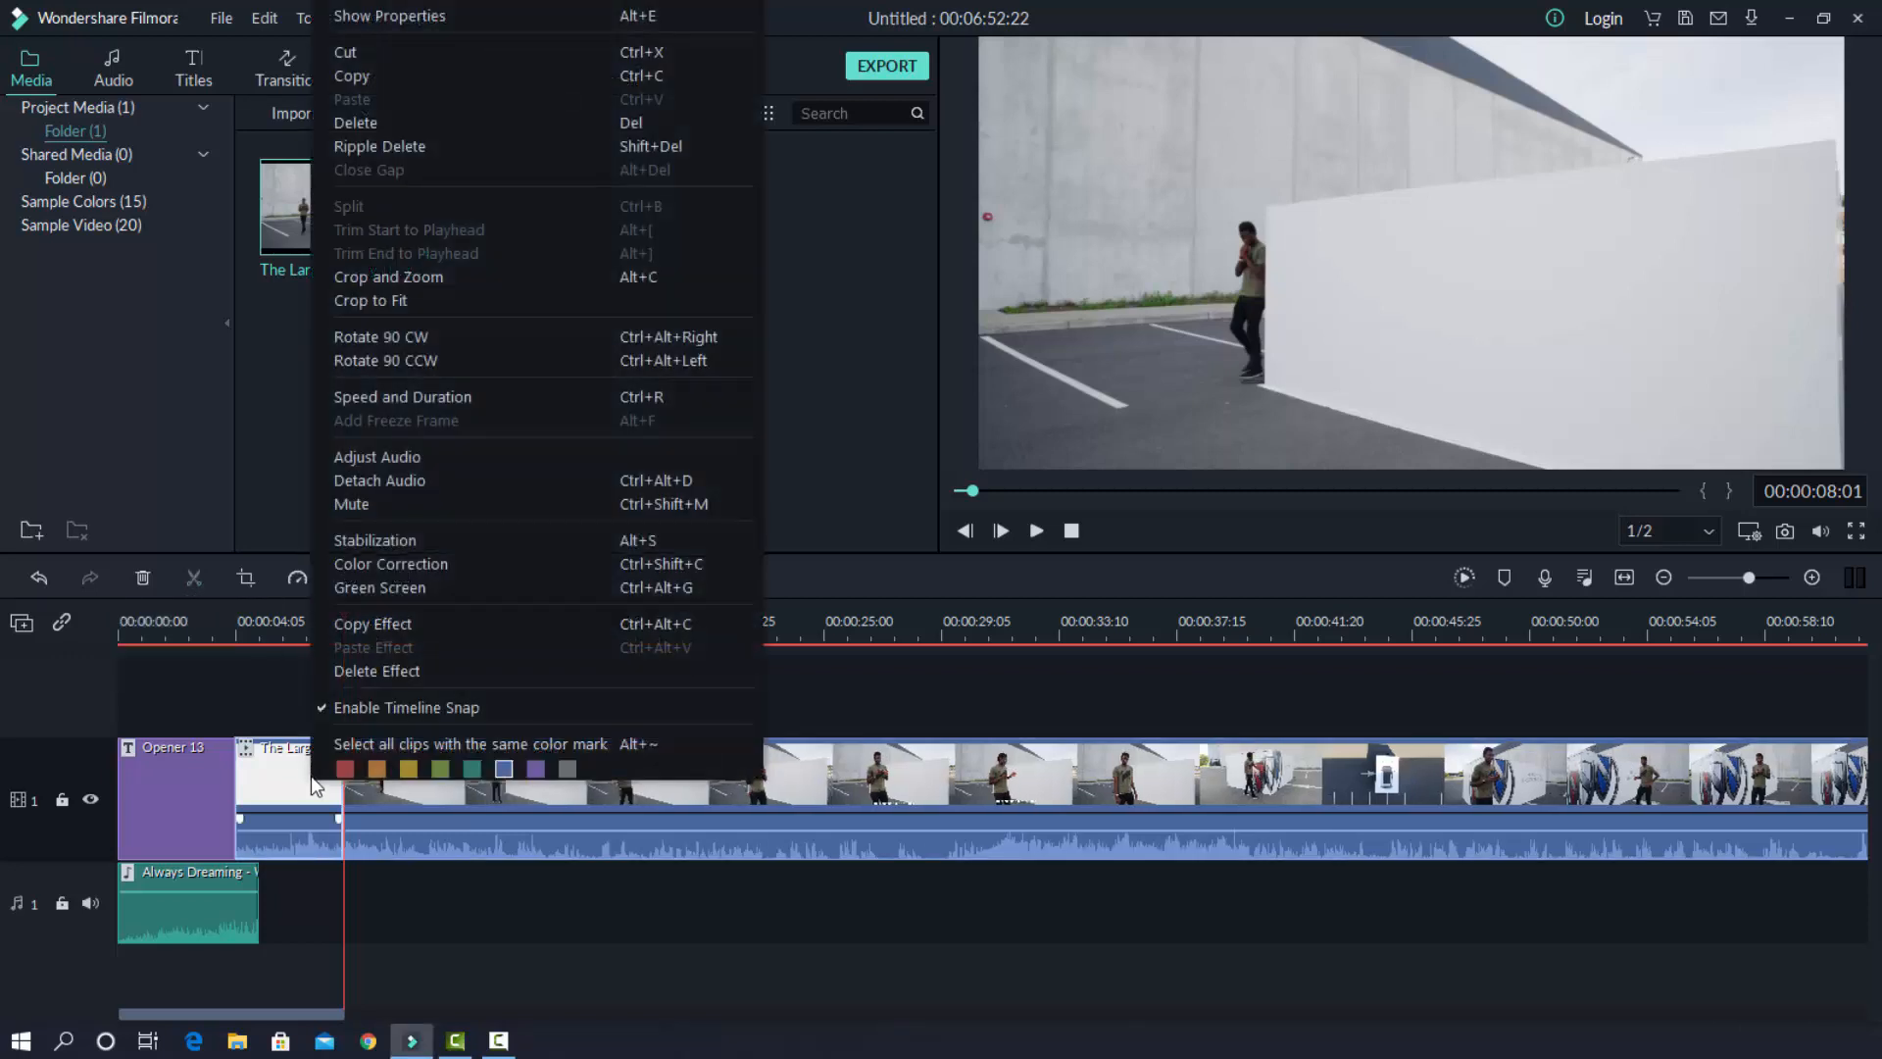
click(445, 159)
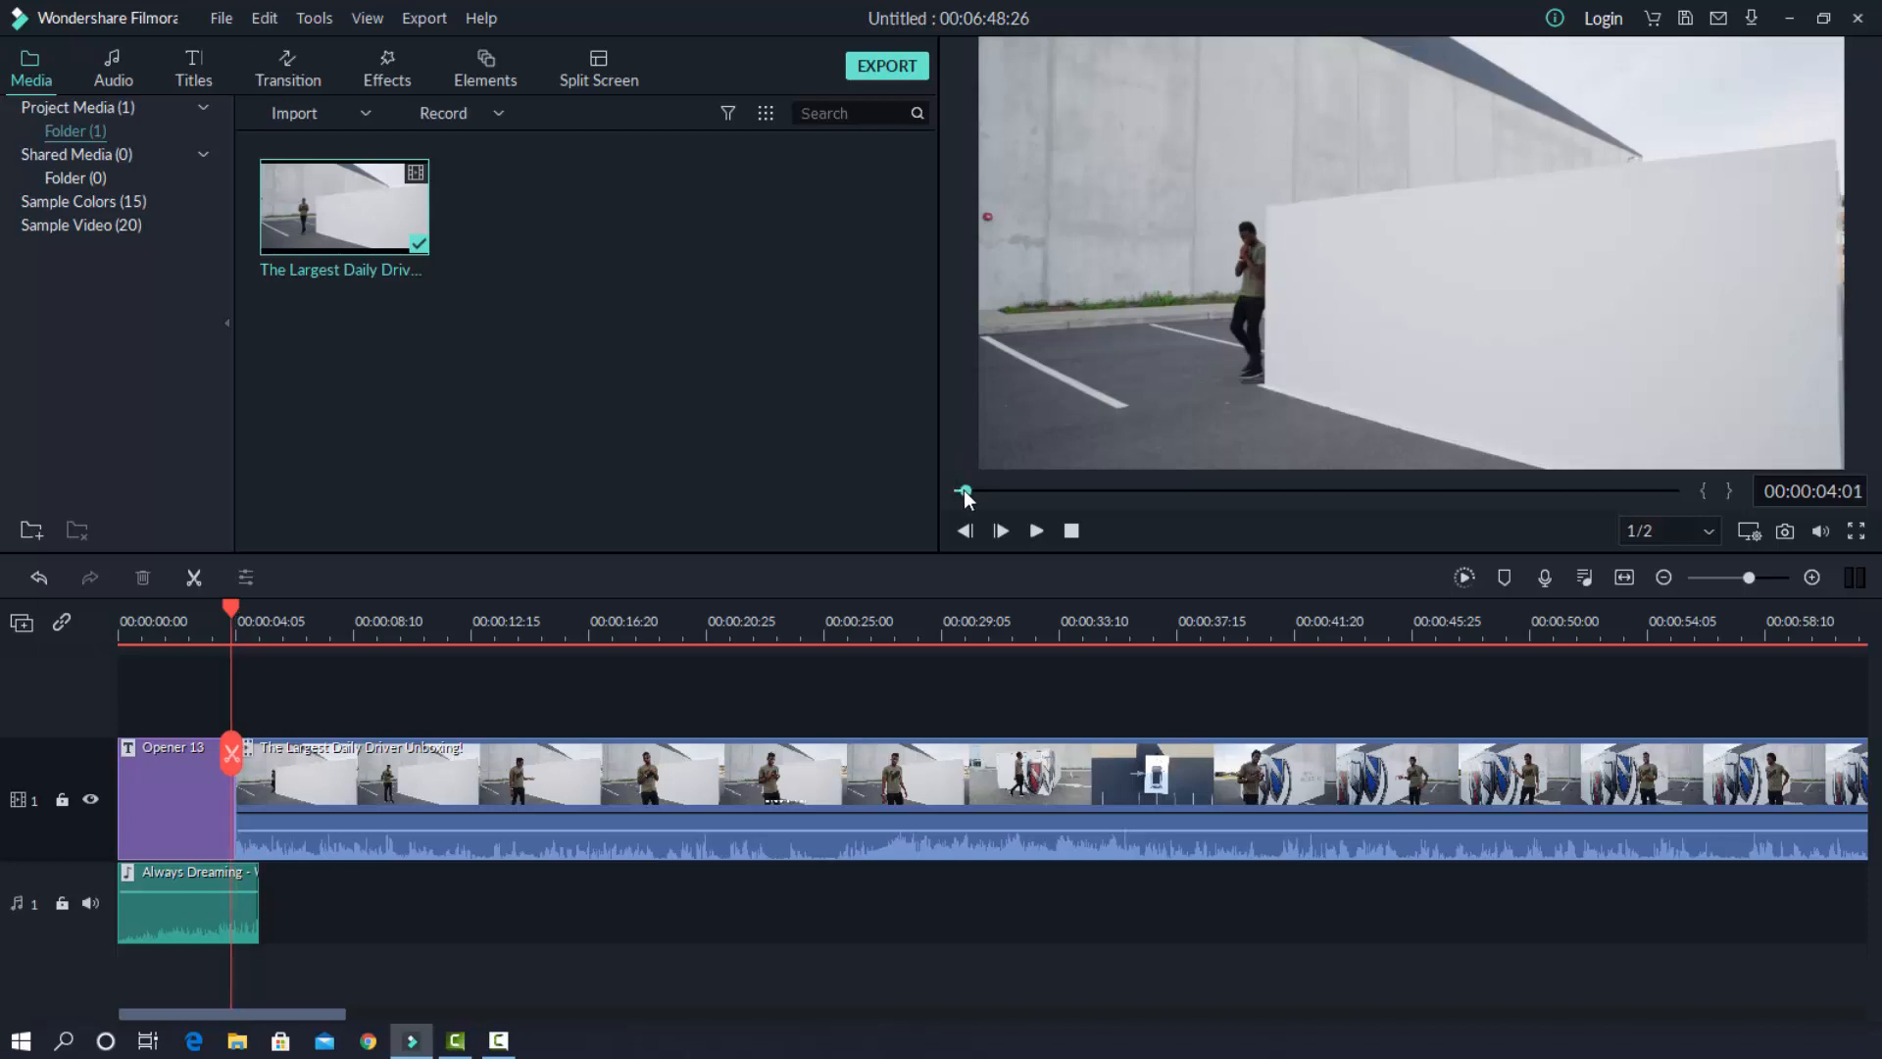
Replay the edited timeline from the start to review the transition from the opener into the shortened clip.
drag(963, 490, 938, 497)
click(1038, 530)
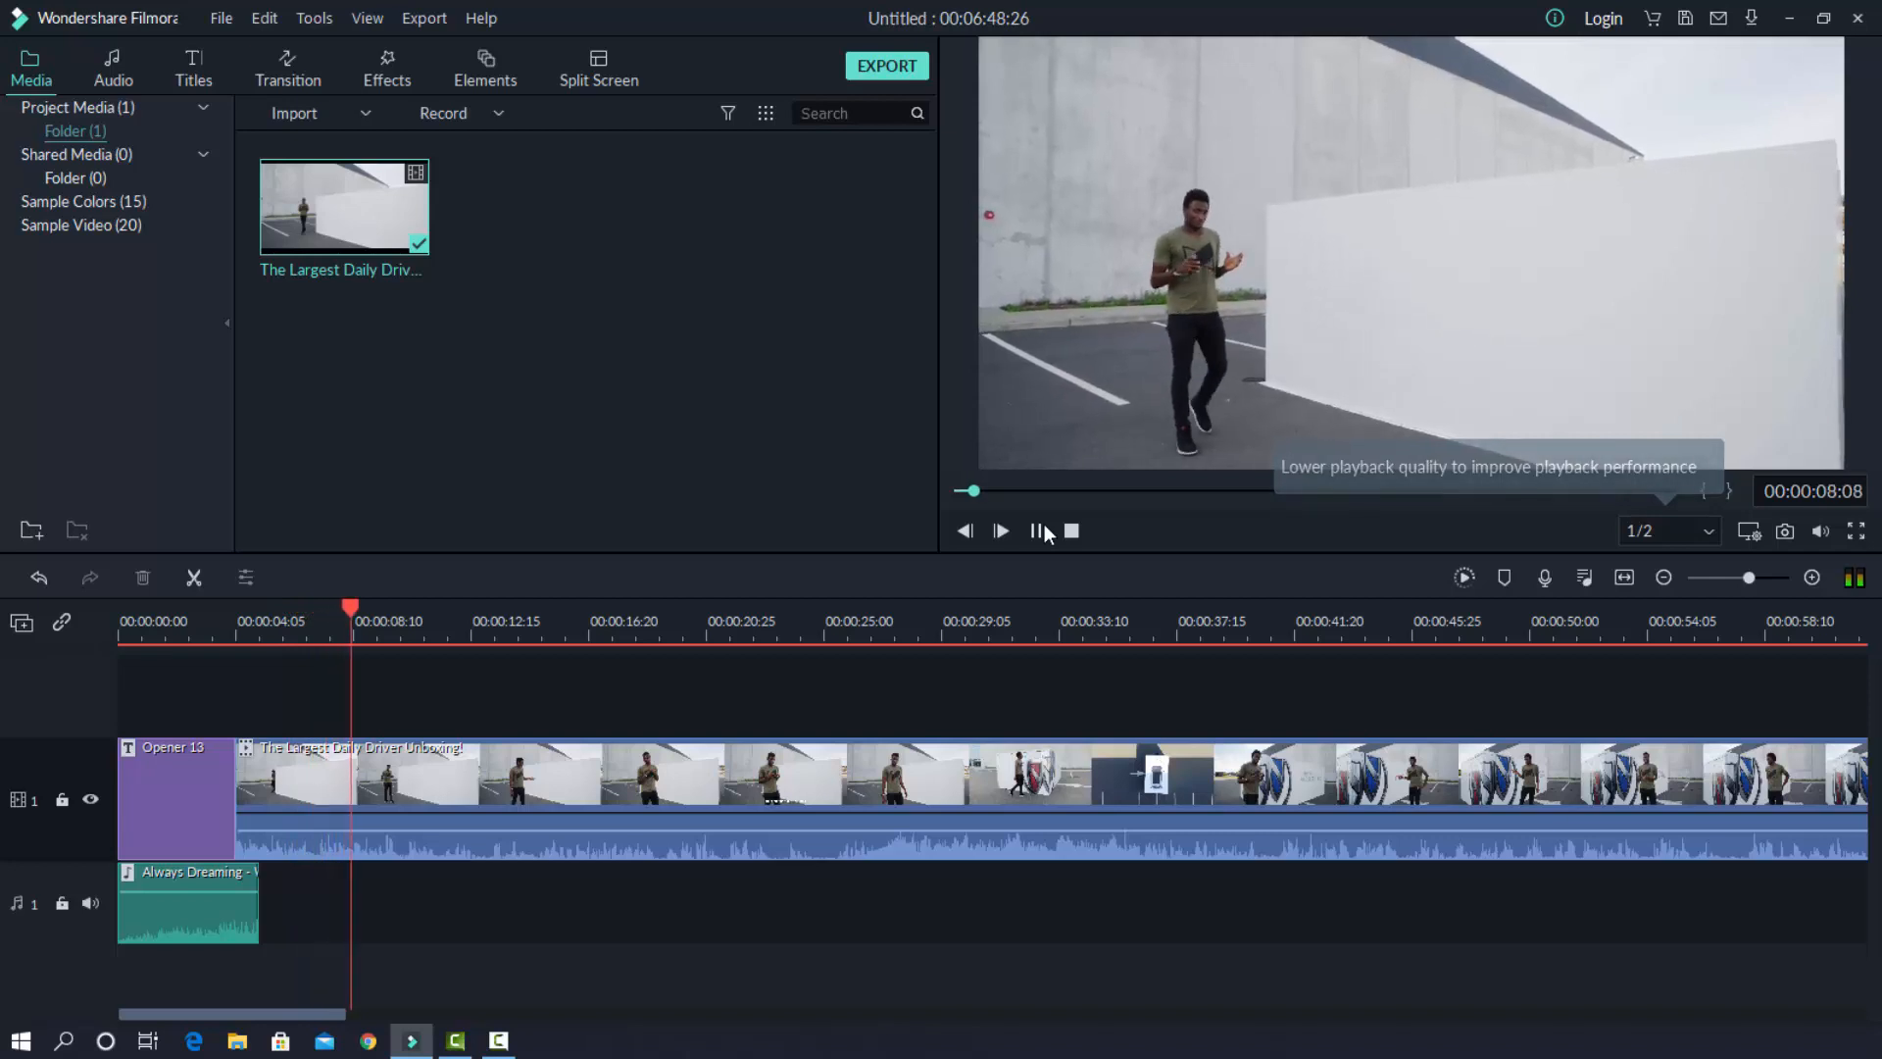
click(1036, 530)
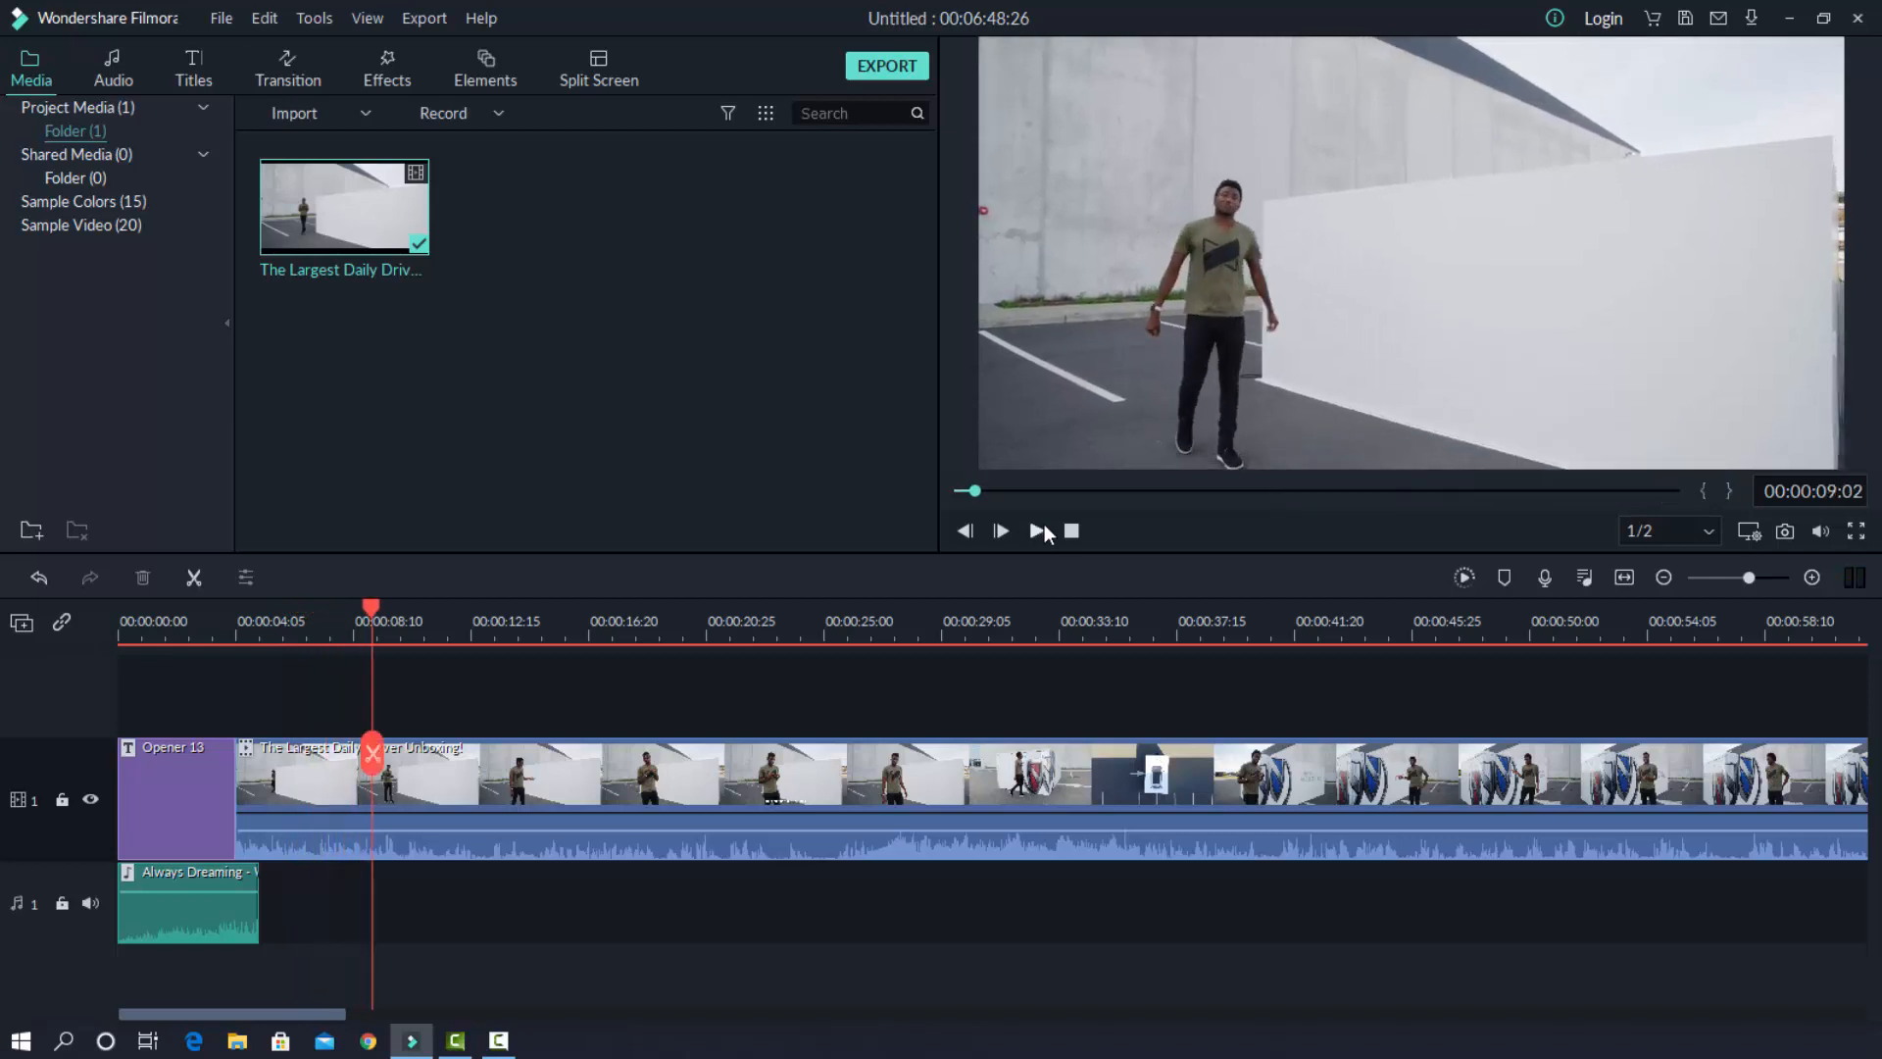